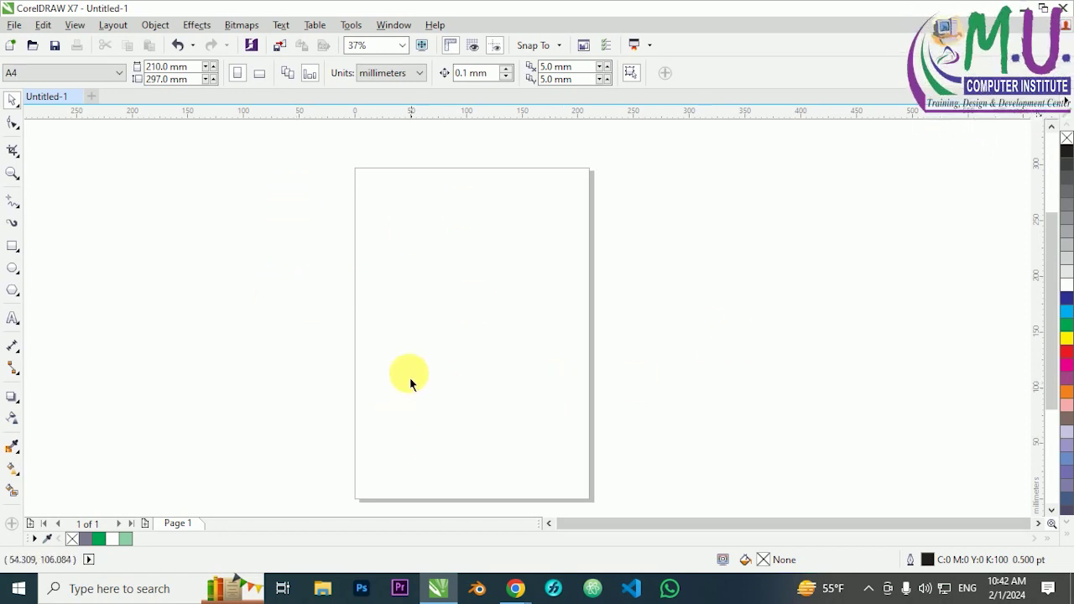
{"action": "scroll", "coordinate": [190, 270], "scroll_direction": "down", "scroll_amount": 2}
{"action": "scroll", "coordinate": [337, 289], "scroll_direction": "up", "scroll_amount": 2}
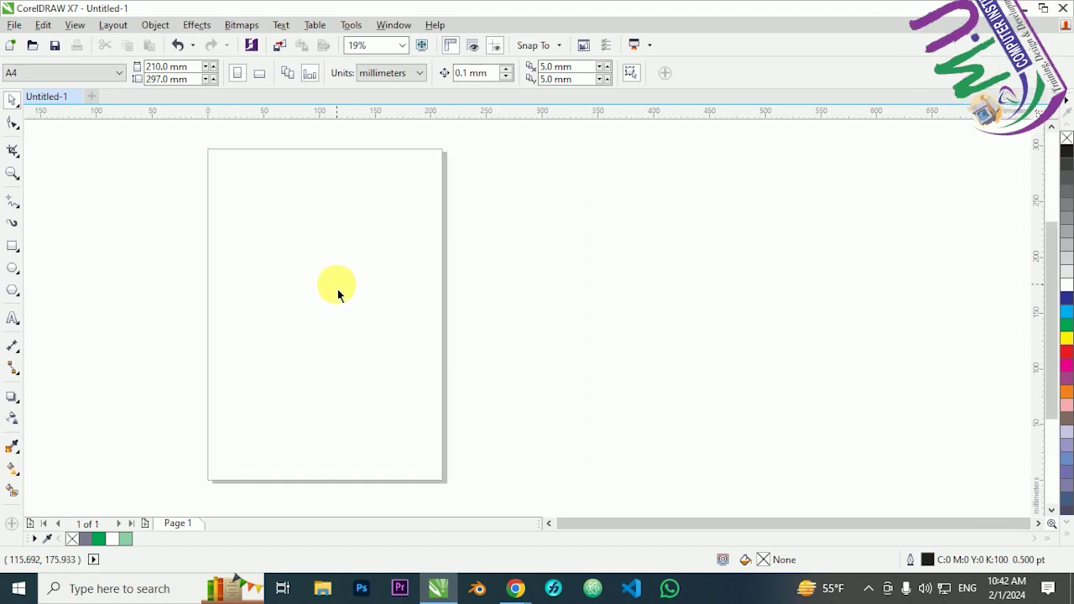
Set the Artistic Media tool to Preset mode and make it the active tool.
{"action": "left_click", "coordinate": [13, 225]}
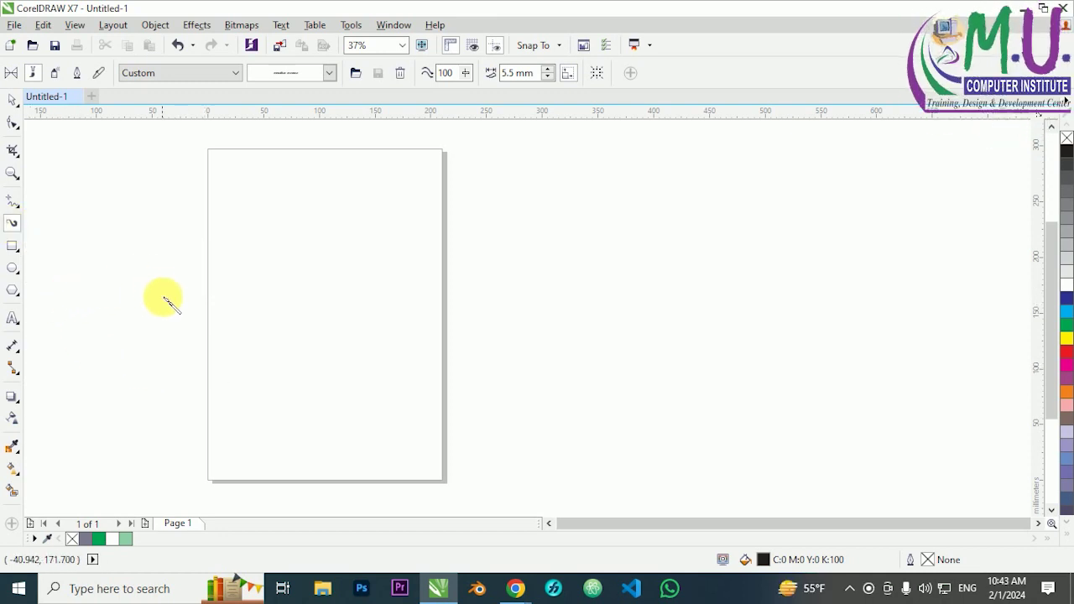
{"action": "left_click", "coordinate": [13, 73]}
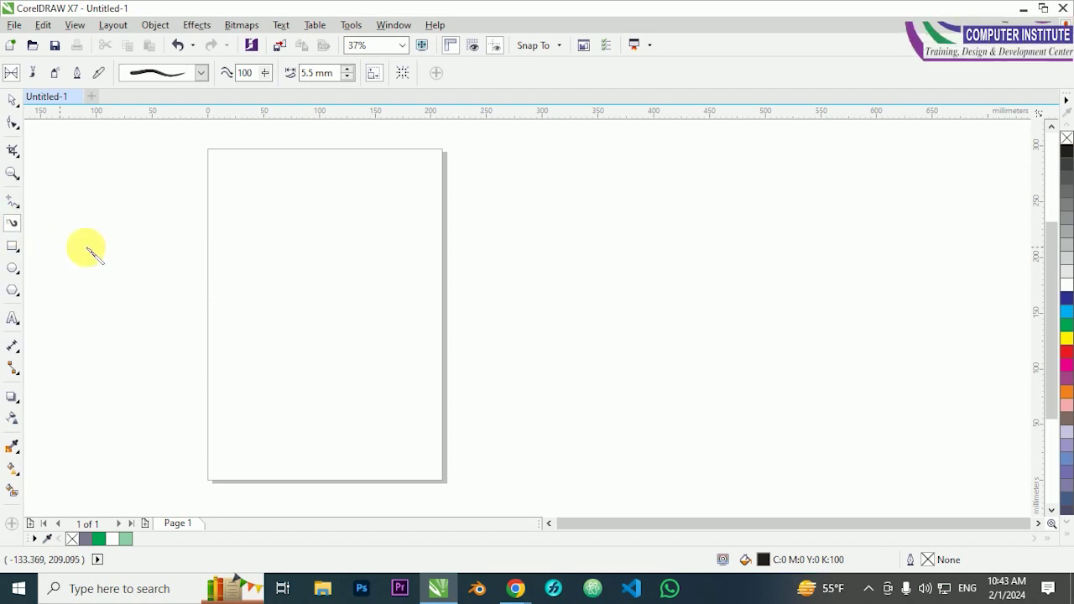
{"action": "left_click", "coordinate": [12, 99]}
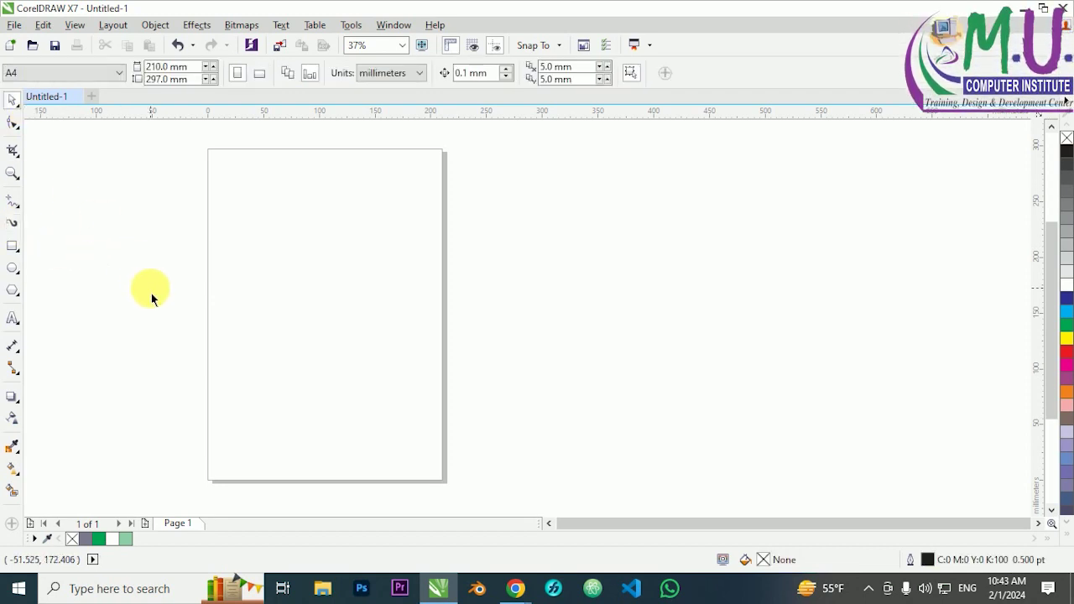
{"action": "key", "text": "i"}
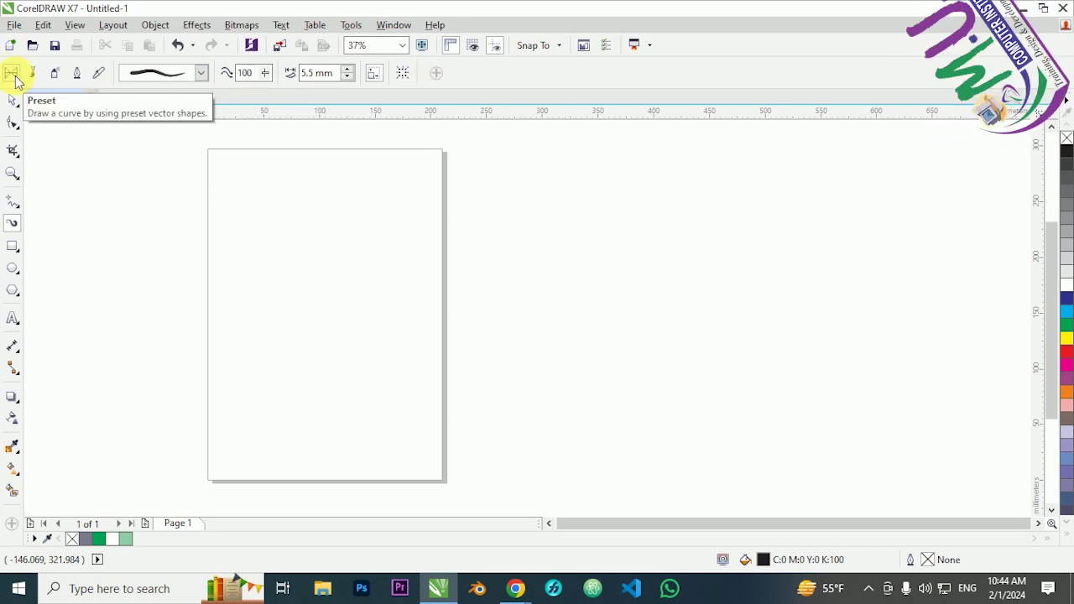
Draw a freehand wavy line about 280 mm wide across the page with the round-ended preset stroke that thins in the middle.
{"action": "left_click", "coordinate": [202, 73]}
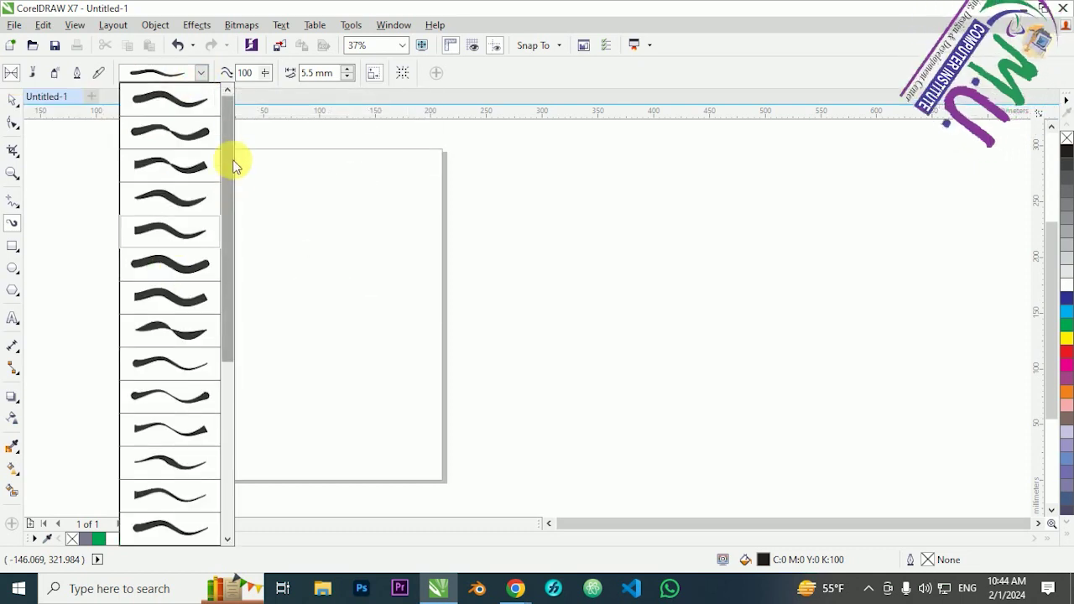
{"action": "left_click_drag", "start_coordinate": [229, 111], "coordinate": [235, 359]}
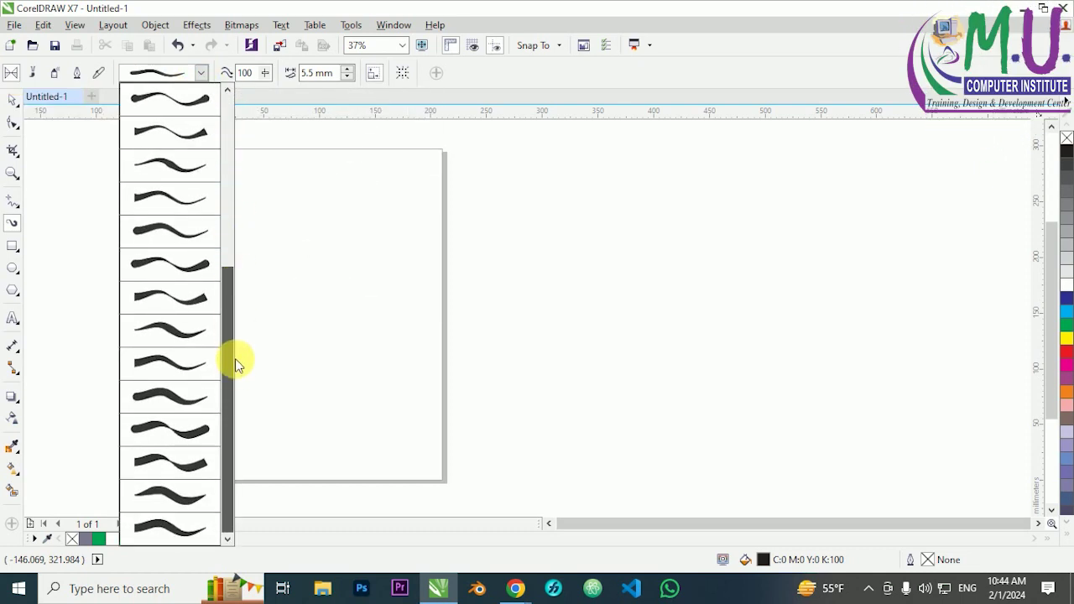
{"action": "left_click_drag", "start_coordinate": [234, 404], "coordinate": [236, 95]}
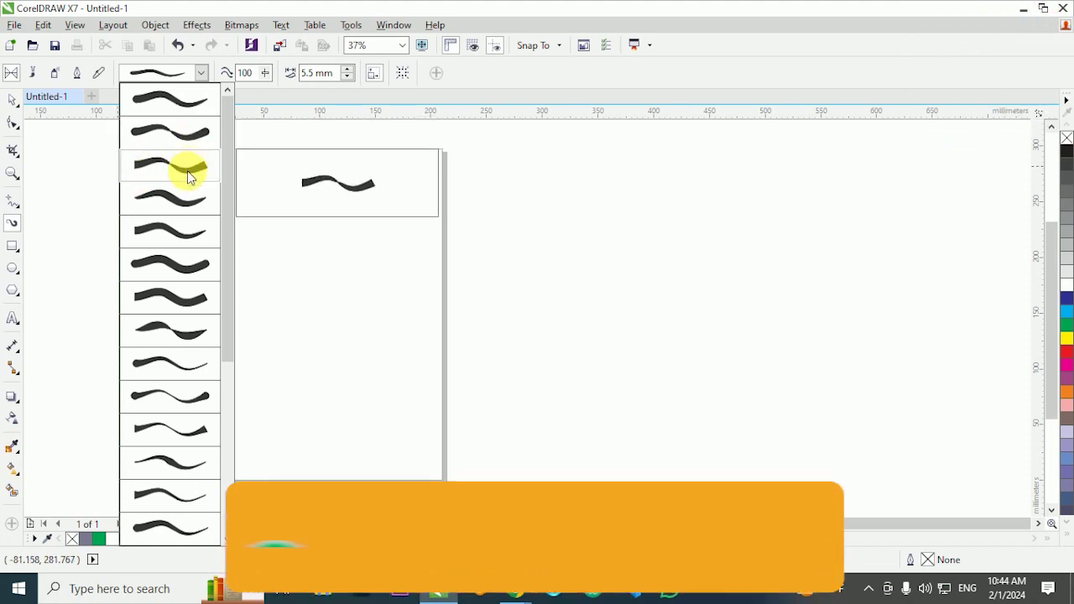
{"action": "left_click", "coordinate": [163, 132]}
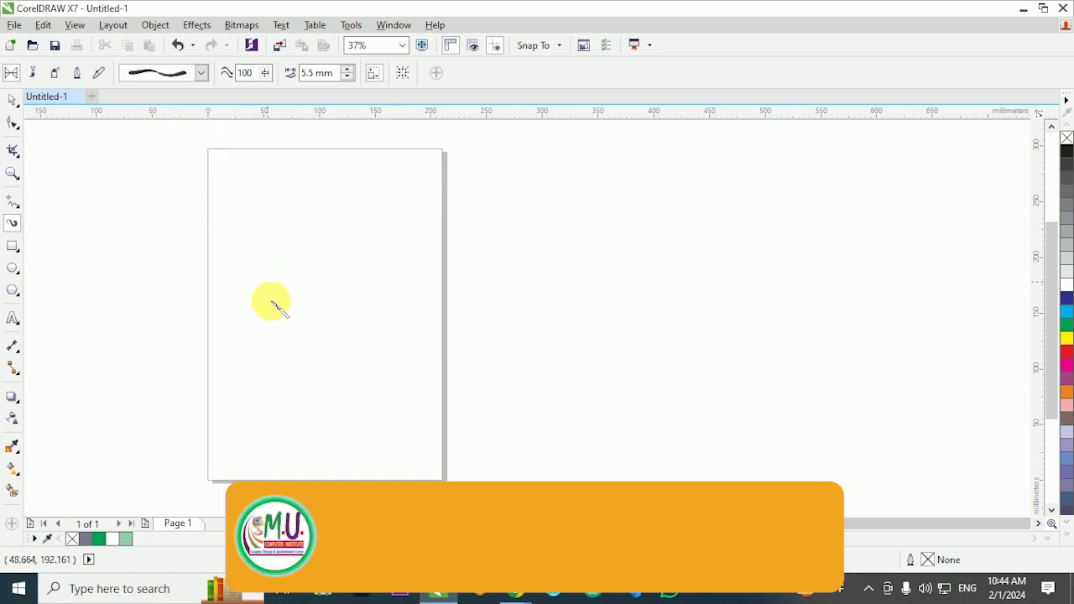
{"action": "mouse_move", "coordinate": [239, 300]}
{"action": "left_mouse_down"}
{"action": "mouse_move", "coordinate": [293, 259]}
{"action": "mouse_move", "coordinate": [307, 319]}
{"action": "mouse_move", "coordinate": [337, 341]}
{"action": "mouse_move", "coordinate": [384, 301]}
{"action": "mouse_move", "coordinate": [425, 351]}
{"action": "mouse_move", "coordinate": [479, 331]}
{"action": "mouse_move", "coordinate": [554, 324]}
{"action": "left_mouse_up"}
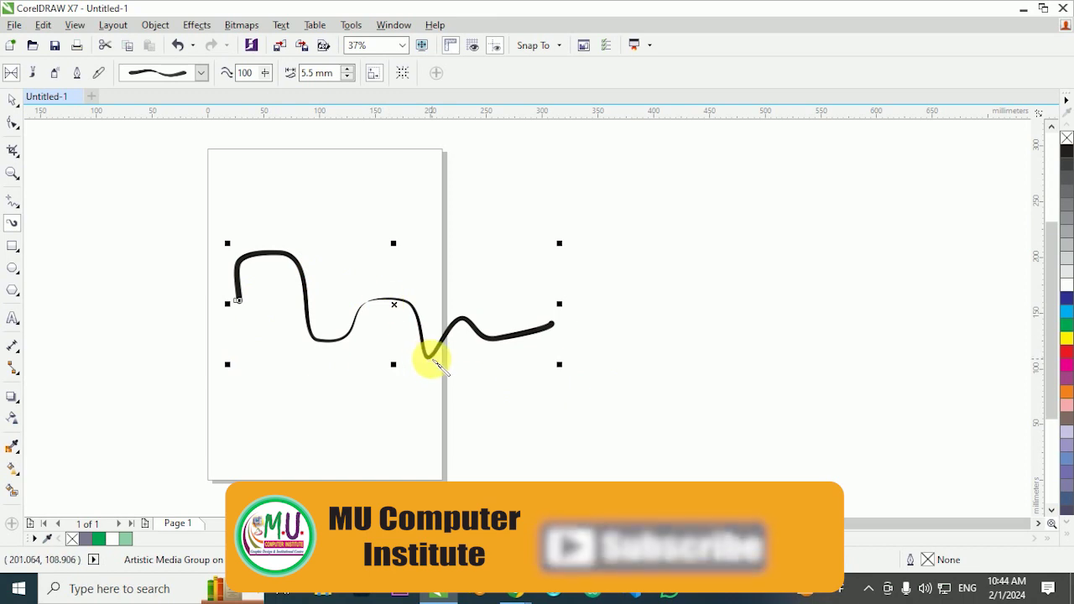
Reshape the first hump of the wavy stroke by raising its top node and adjusting both curve handles into a rounder arch.
{"action": "scroll", "coordinate": [241, 295], "scroll_direction": "up", "scroll_amount": 2}
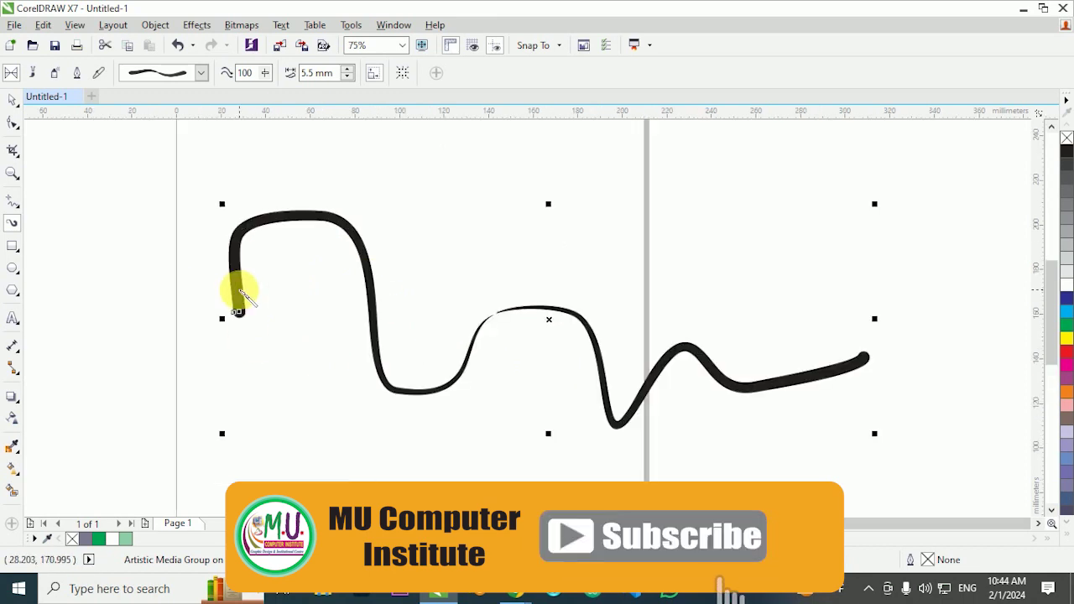
{"action": "scroll", "coordinate": [241, 295], "scroll_direction": "down", "scroll_amount": 2}
{"action": "scroll", "coordinate": [262, 307], "scroll_direction": "up", "scroll_amount": 2}
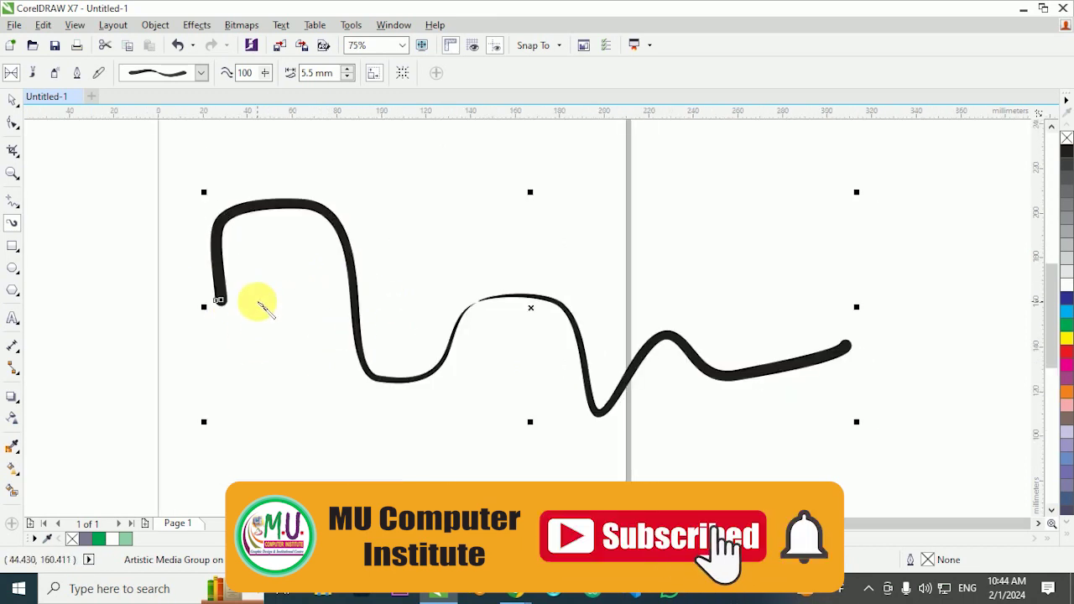
{"action": "left_click", "coordinate": [15, 126]}
{"action": "left_click", "coordinate": [222, 229]}
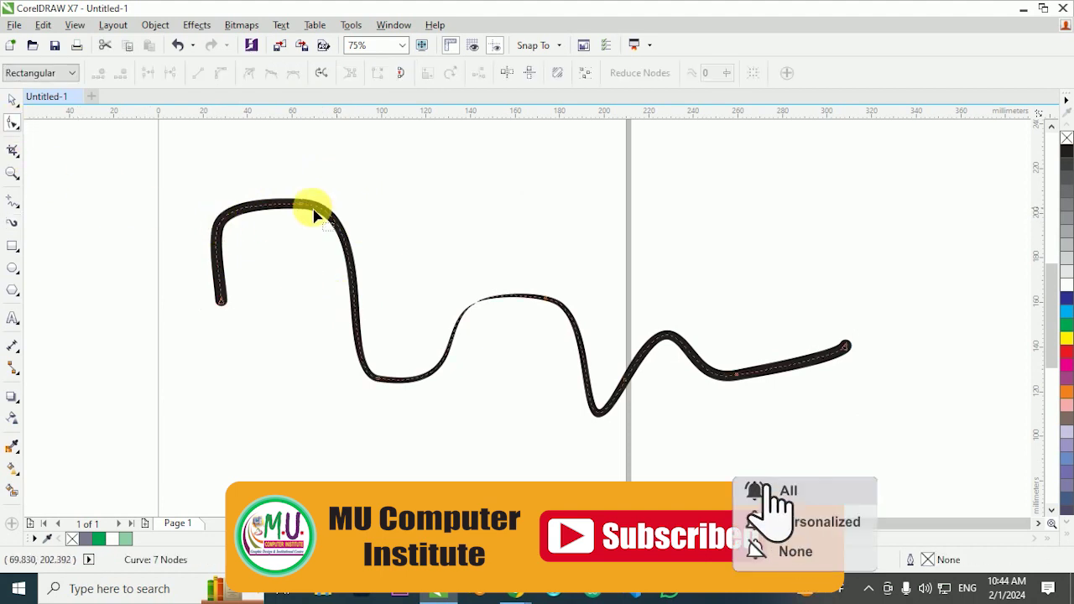
{"action": "left_click_drag", "start_coordinate": [315, 215], "coordinate": [300, 193]}
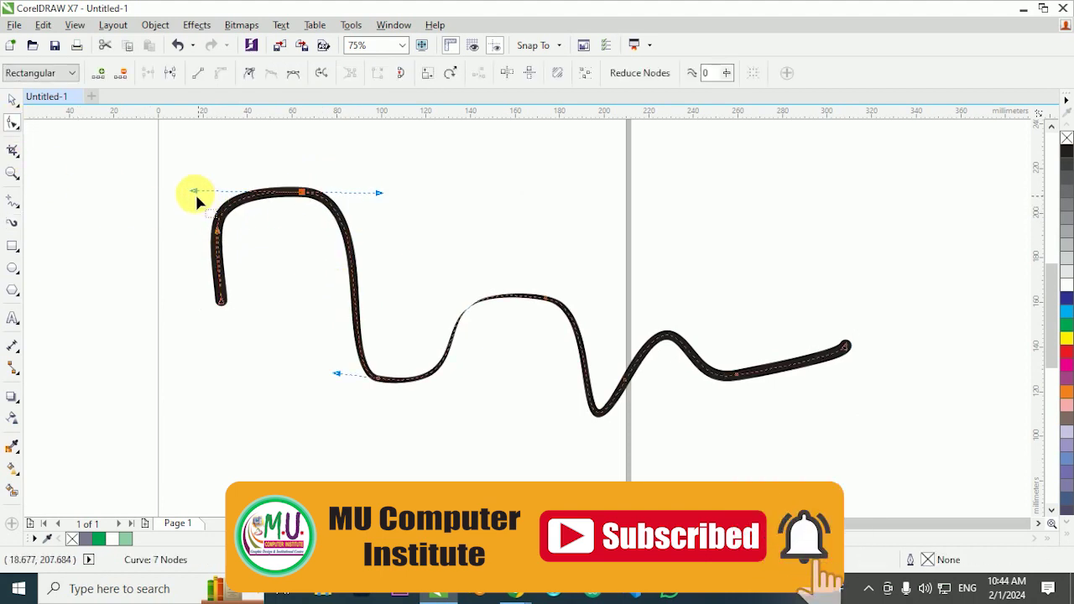
{"action": "left_click", "coordinate": [216, 187]}
{"action": "left_click", "coordinate": [302, 193]}
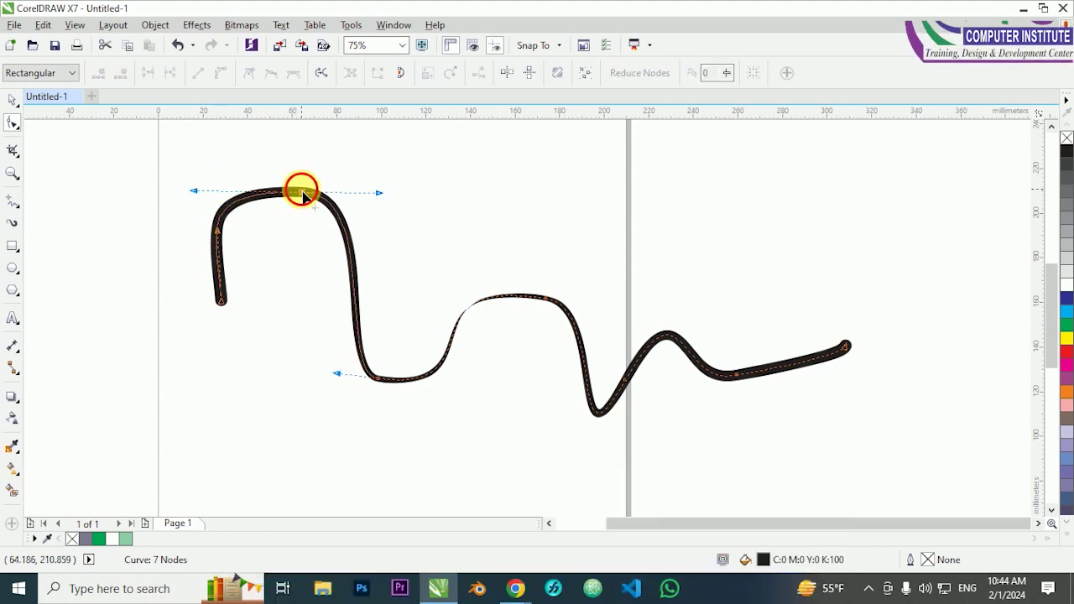
{"action": "left_click_drag", "start_coordinate": [193, 192], "coordinate": [228, 190]}
{"action": "mouse_move", "coordinate": [381, 195]}
{"action": "left_mouse_down"}
{"action": "mouse_move", "coordinate": [371, 195]}
{"action": "mouse_move", "coordinate": [390, 198]}
{"action": "left_mouse_up"}
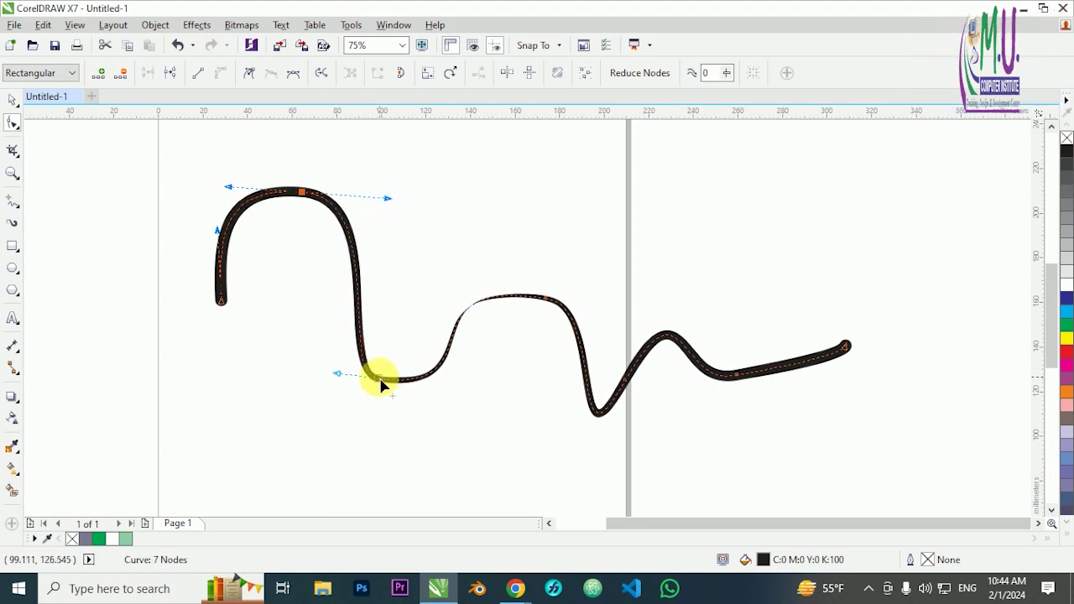
Adjust both curve handles of the node in the first valley of the wavy stroke to deepen and smooth the bend.
{"action": "left_click", "coordinate": [381, 381]}
{"action": "left_click_drag", "start_coordinate": [498, 391], "coordinate": [475, 421]}
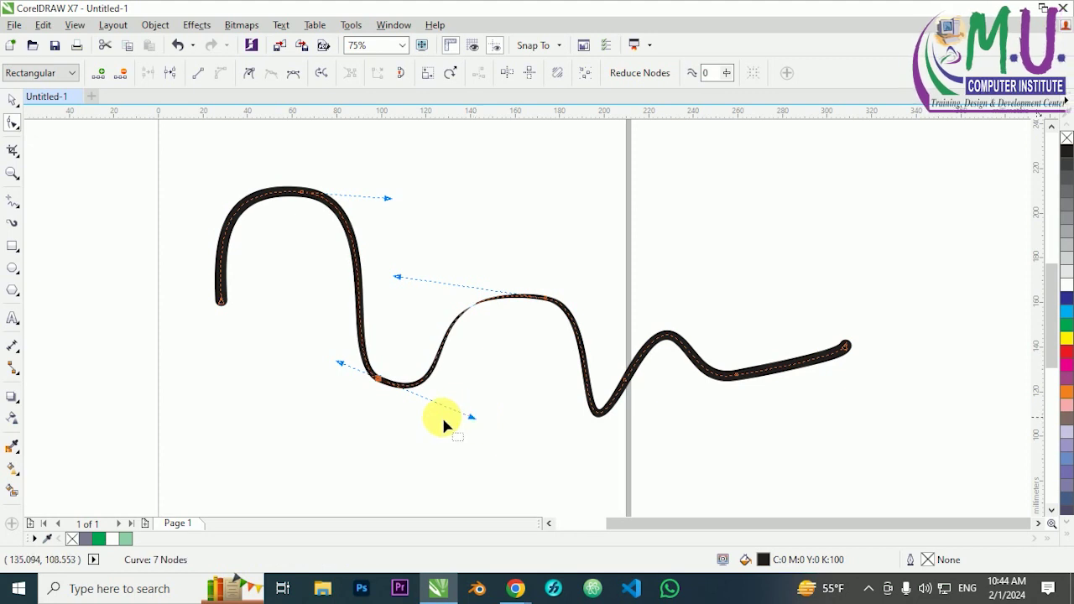
{"action": "left_click_drag", "start_coordinate": [341, 369], "coordinate": [332, 361]}
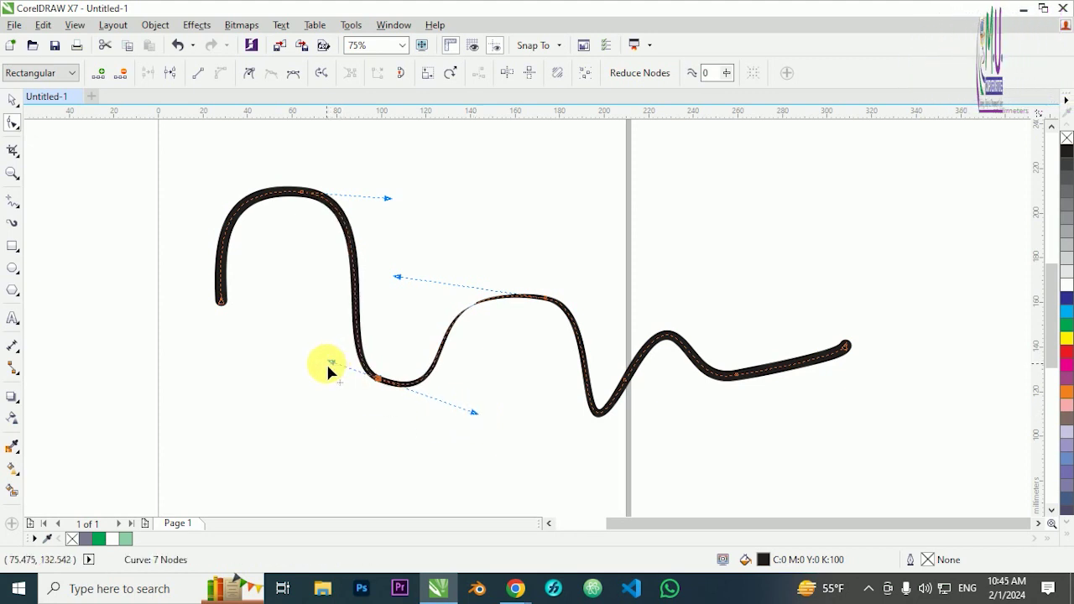
Draw a gently waved Pen tool curve about 295 mm wide below the artistic stroke, ending in a straight segment.
{"action": "left_click", "coordinate": [12, 223]}
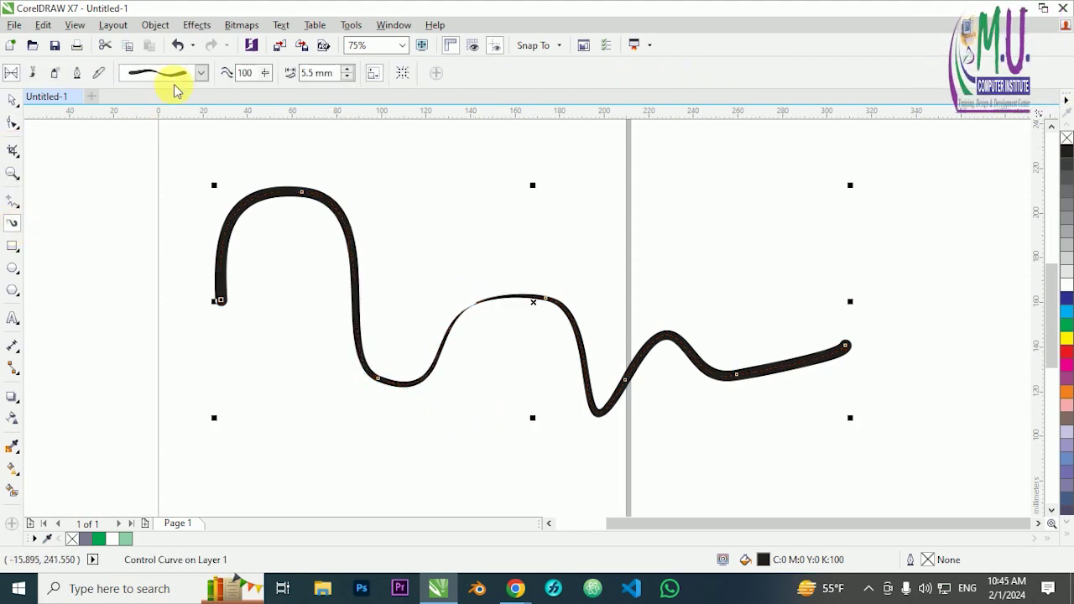
{"action": "scroll", "coordinate": [147, 202], "scroll_direction": "down", "scroll_amount": 2}
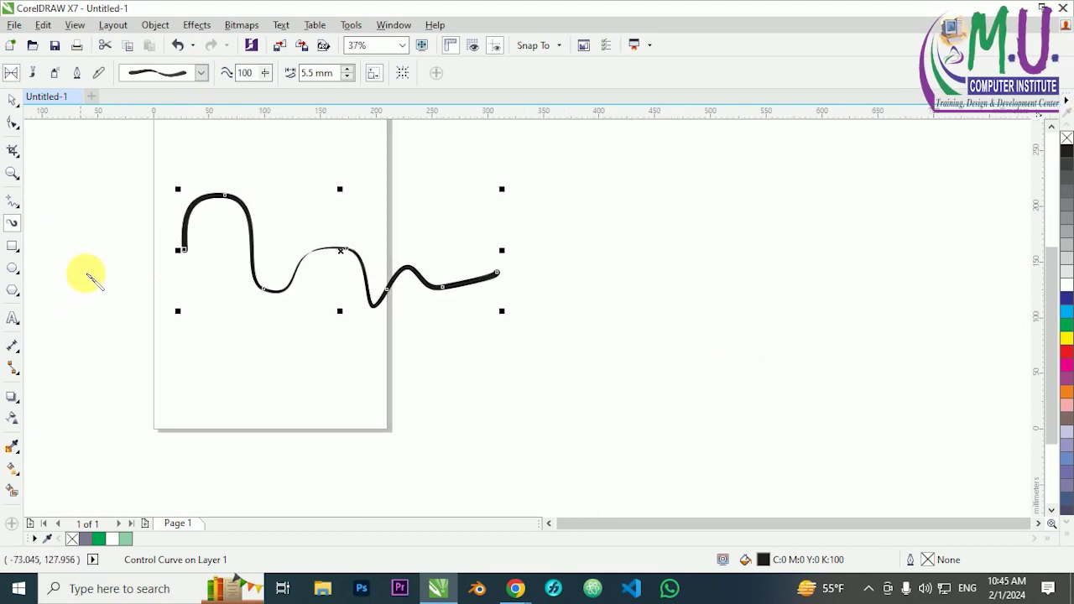
{"action": "left_click", "coordinate": [13, 203]}
{"action": "mouse_move", "coordinate": [250, 380]}
{"action": "left_mouse_down"}
{"action": "mouse_move", "coordinate": [343, 412]}
{"action": "mouse_move", "coordinate": [389, 400]}
{"action": "left_mouse_up"}
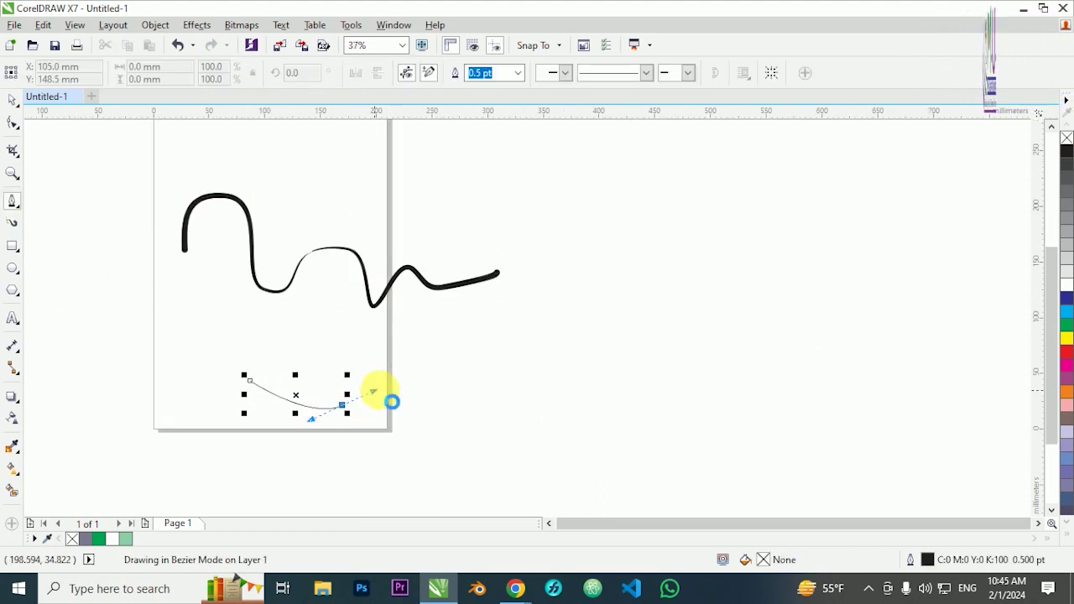
{"action": "left_click_drag", "start_coordinate": [504, 406], "coordinate": [588, 456]}
{"action": "left_click", "coordinate": [579, 448]}
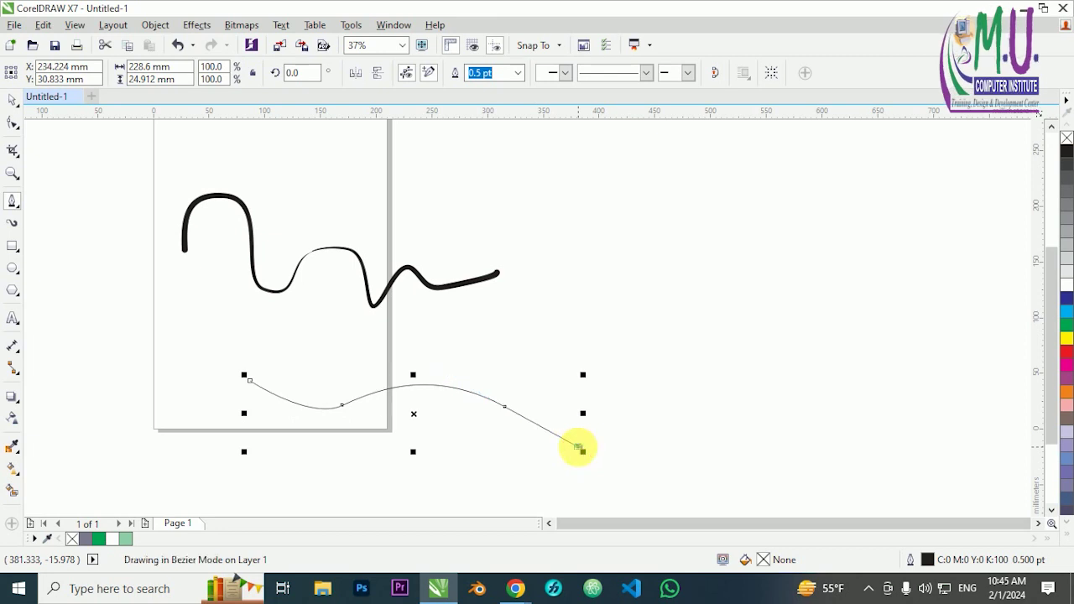
Apply the preset stroke tapered at both ends to the lower curve, replace it with the flat-ended one thinning in the middle, and deselect.
{"action": "left_click", "coordinate": [13, 223]}
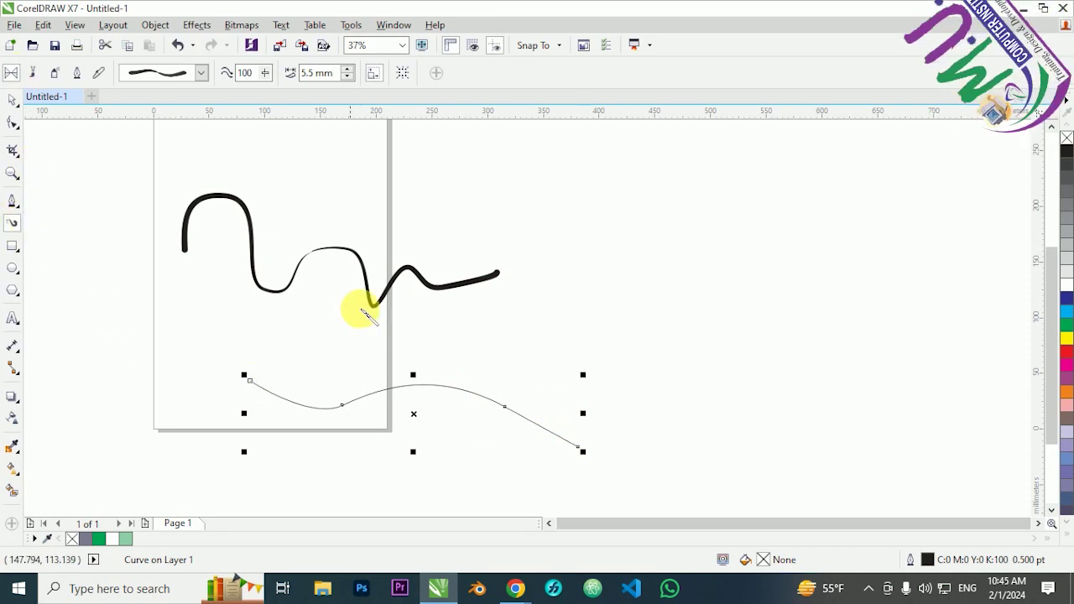
{"action": "left_click", "coordinate": [201, 73]}
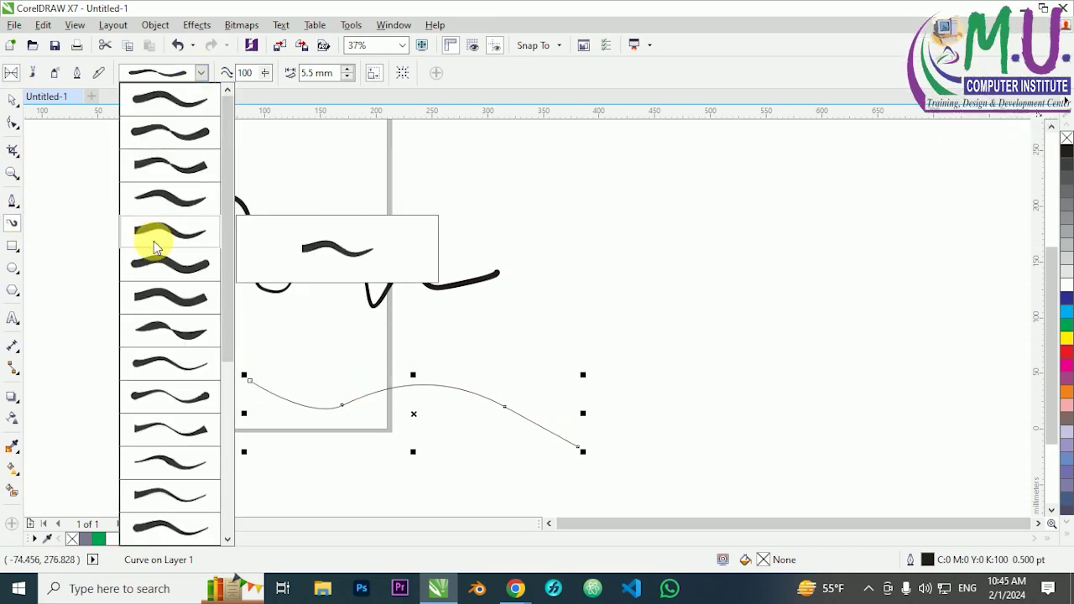
{"action": "left_click", "coordinate": [184, 207]}
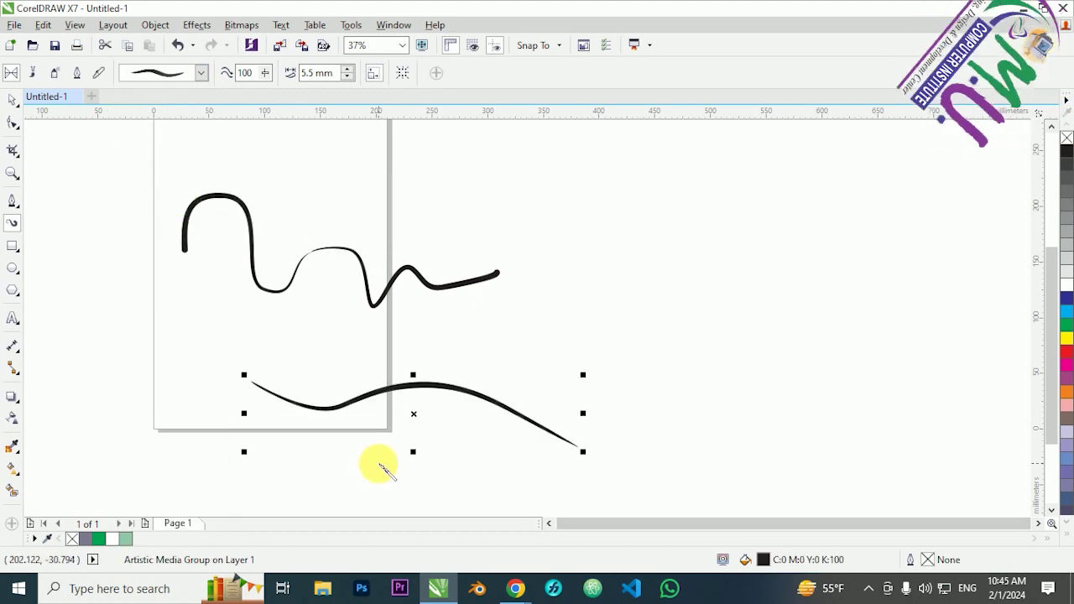
{"action": "left_click", "coordinate": [200, 73]}
{"action": "left_click", "coordinate": [173, 242]}
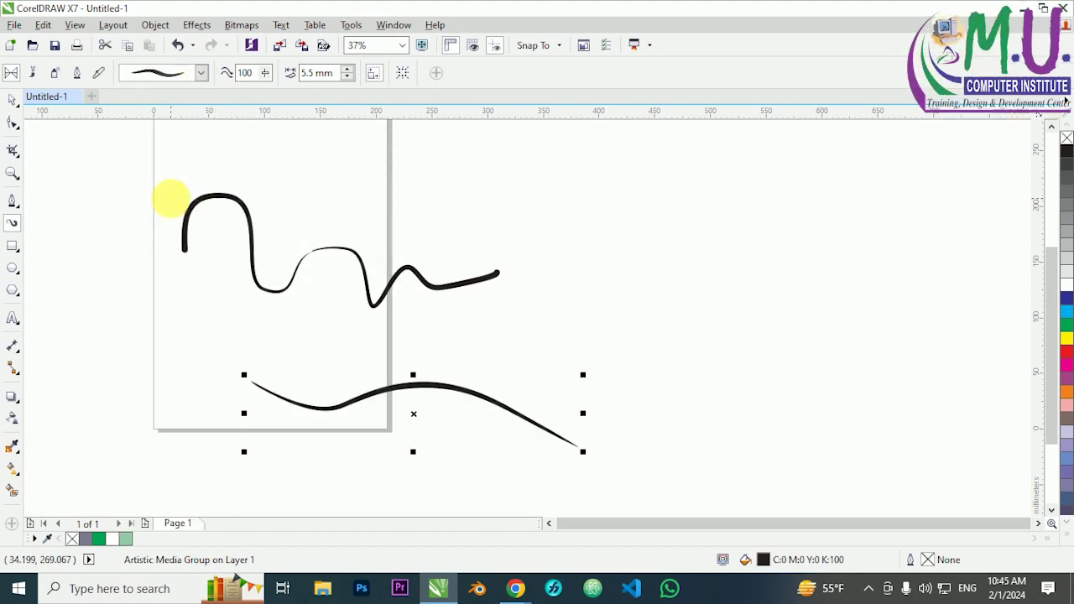
{"action": "left_click", "coordinate": [166, 74]}
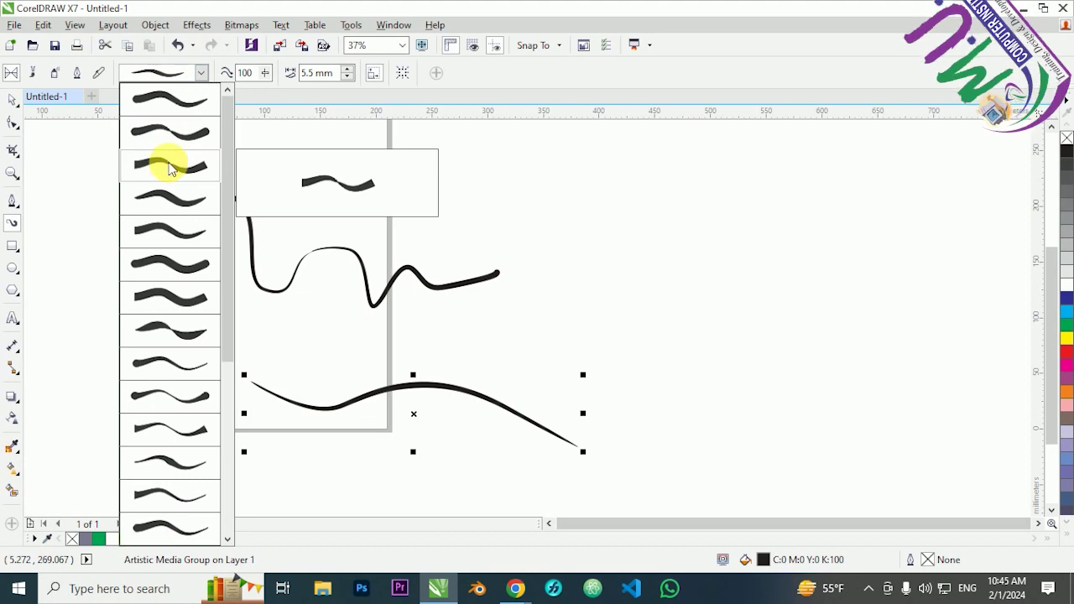
{"action": "left_click", "coordinate": [181, 174]}
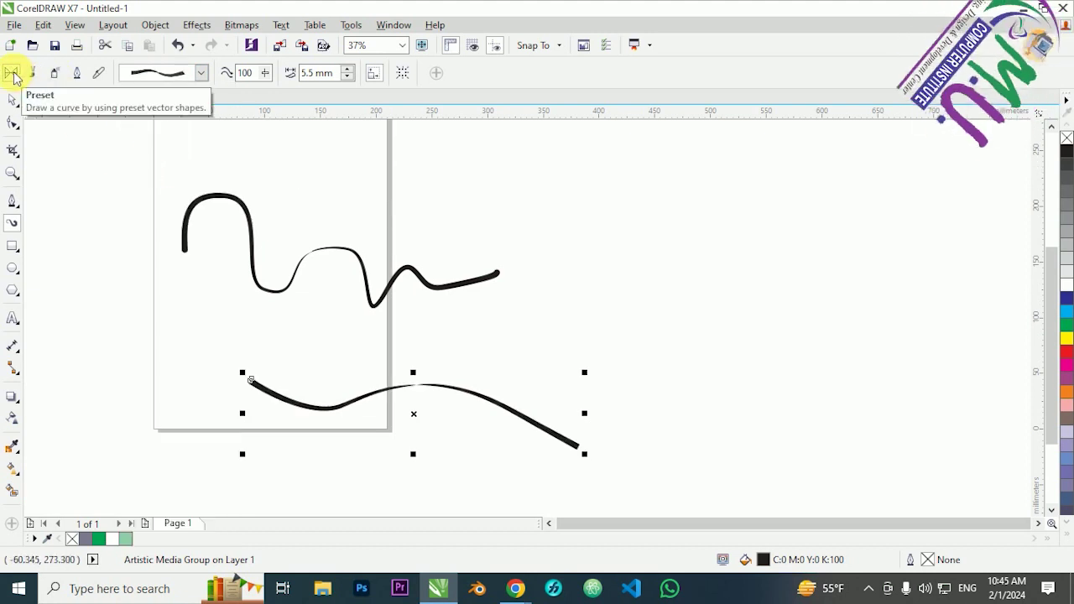
{"action": "left_click", "coordinate": [95, 217]}
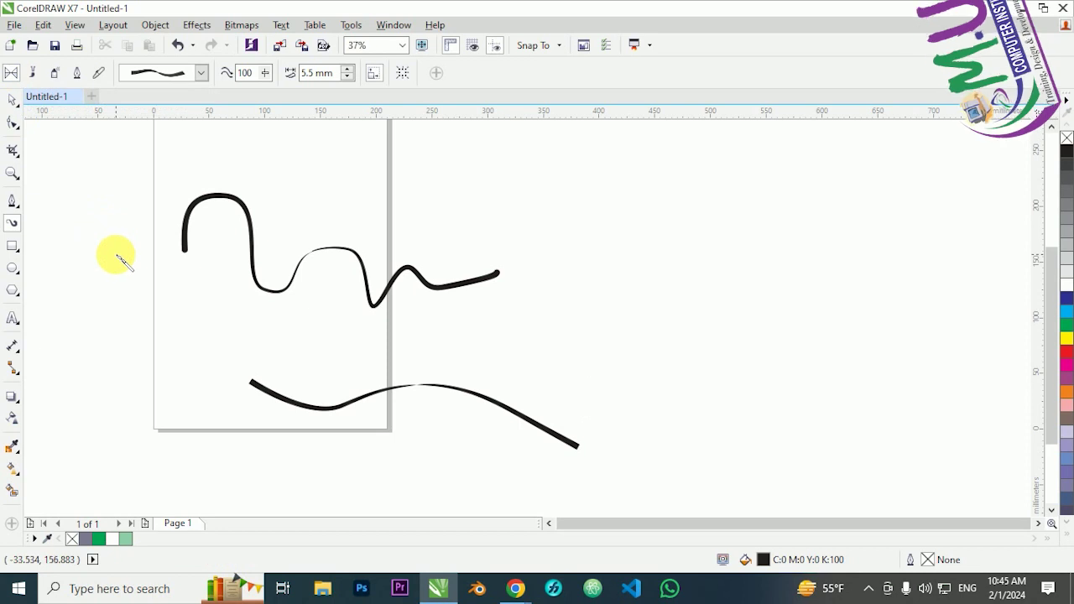
Draw an S-shaped vertical stroke about 180 mm tall beside the page in Brush mode, using the Artistic category's thin parallel-line brush.
{"action": "left_click", "coordinate": [34, 74]}
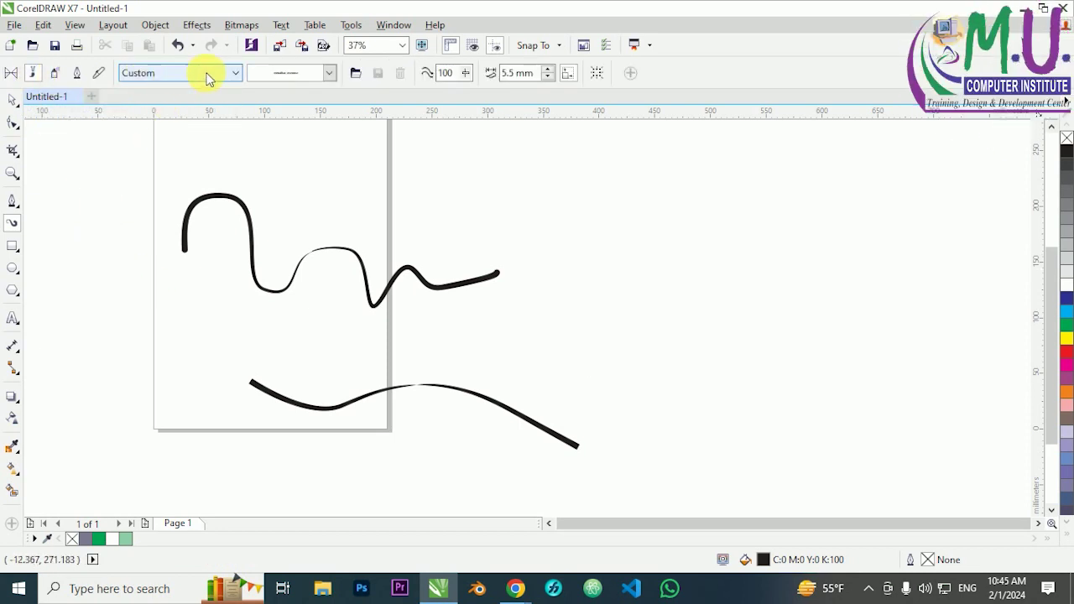
{"action": "left_click", "coordinate": [236, 73]}
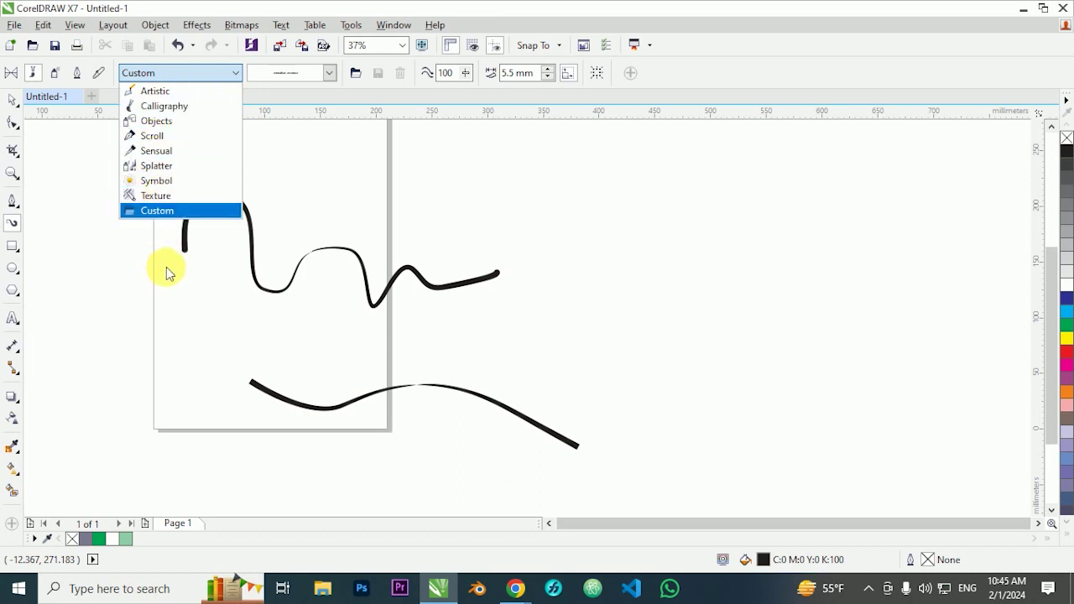
{"action": "left_click", "coordinate": [172, 94]}
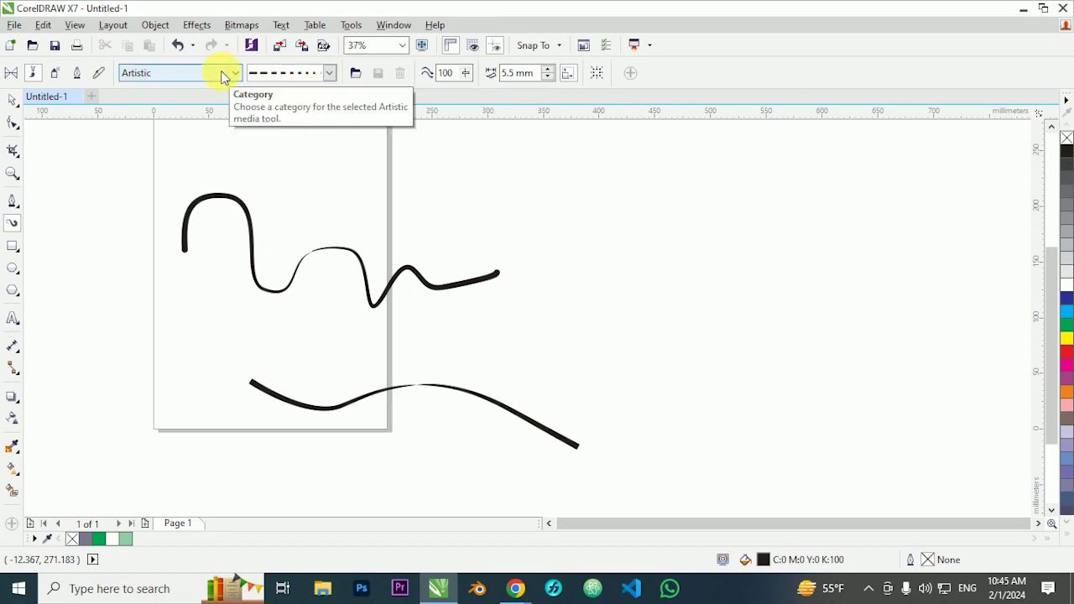
{"action": "left_click", "coordinate": [285, 73]}
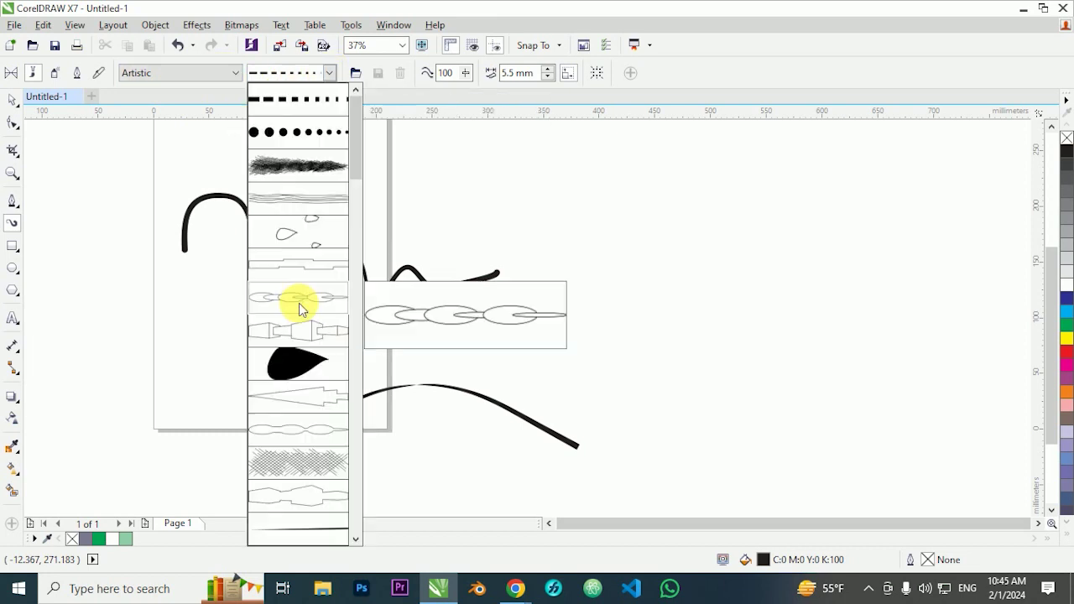
{"action": "left_click", "coordinate": [308, 210]}
{"action": "left_click_drag", "start_coordinate": [667, 186], "coordinate": [652, 388]}
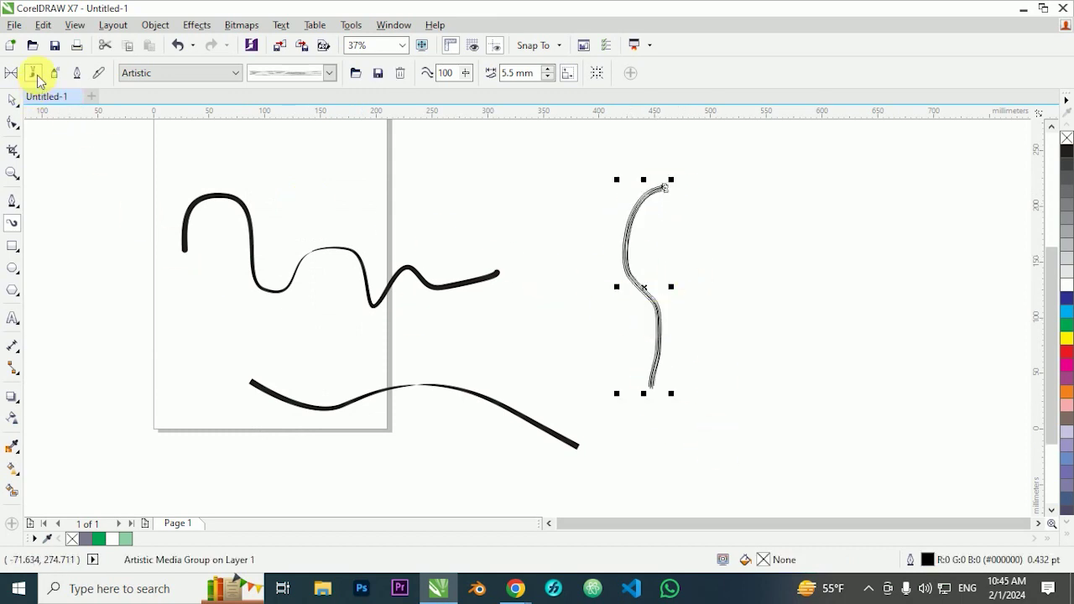
Apply the Artistic category's interlaced outline brush to the selected stroke and draw a second wavy vertical stroke about 230 mm tall beside it.
{"action": "left_click", "coordinate": [210, 74]}
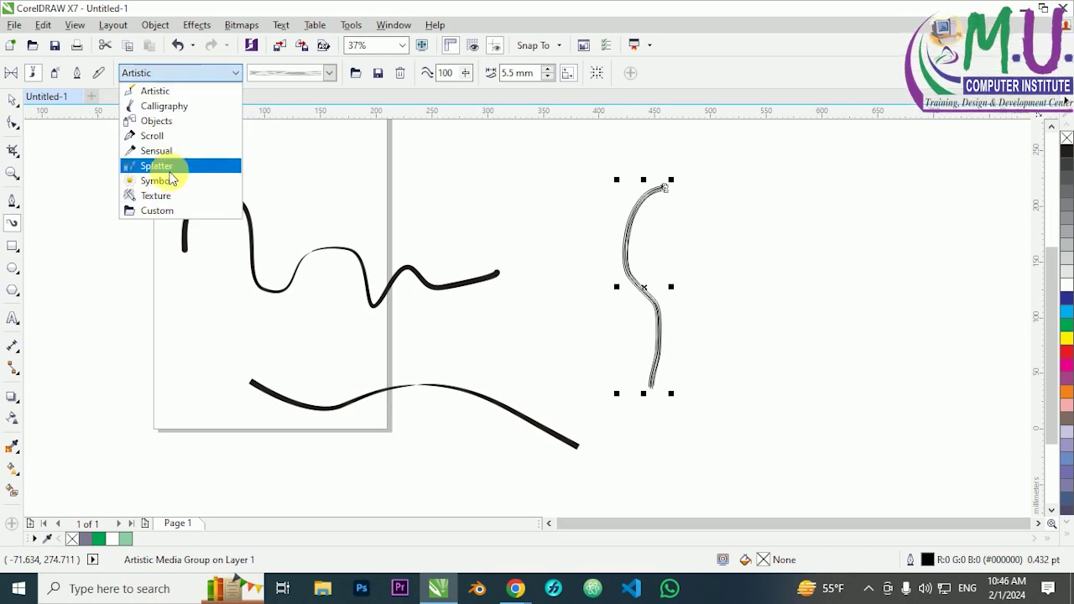
{"action": "left_click", "coordinate": [197, 77]}
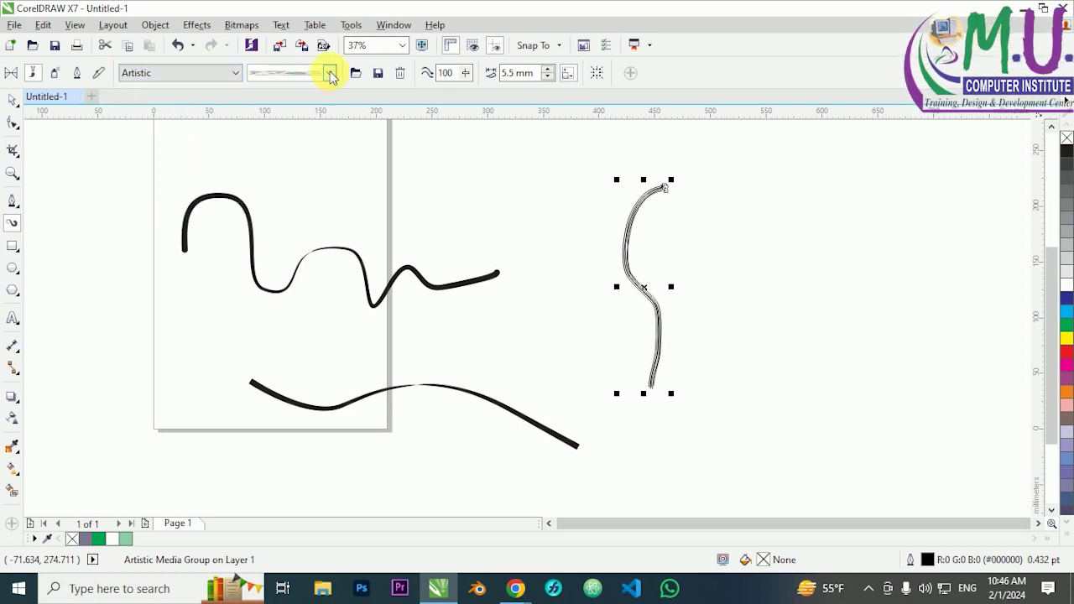
{"action": "left_click", "coordinate": [330, 73]}
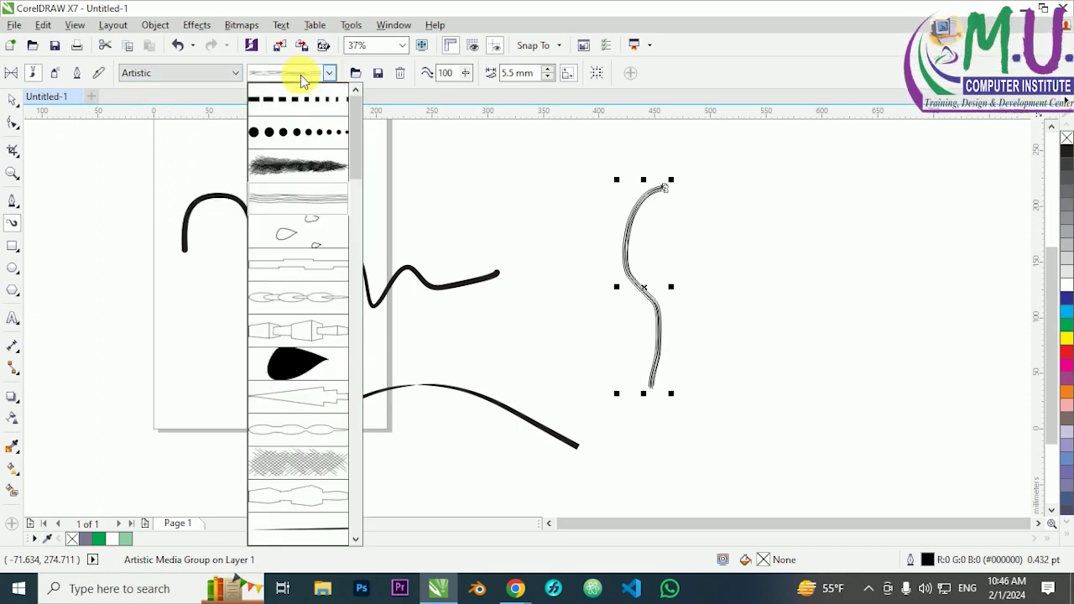
{"action": "left_click", "coordinate": [293, 303]}
{"action": "mouse_move", "coordinate": [808, 192]}
{"action": "left_mouse_down"}
{"action": "mouse_move", "coordinate": [759, 238]}
{"action": "mouse_move", "coordinate": [765, 442]}
{"action": "mouse_move", "coordinate": [814, 436]}
{"action": "left_mouse_up"}
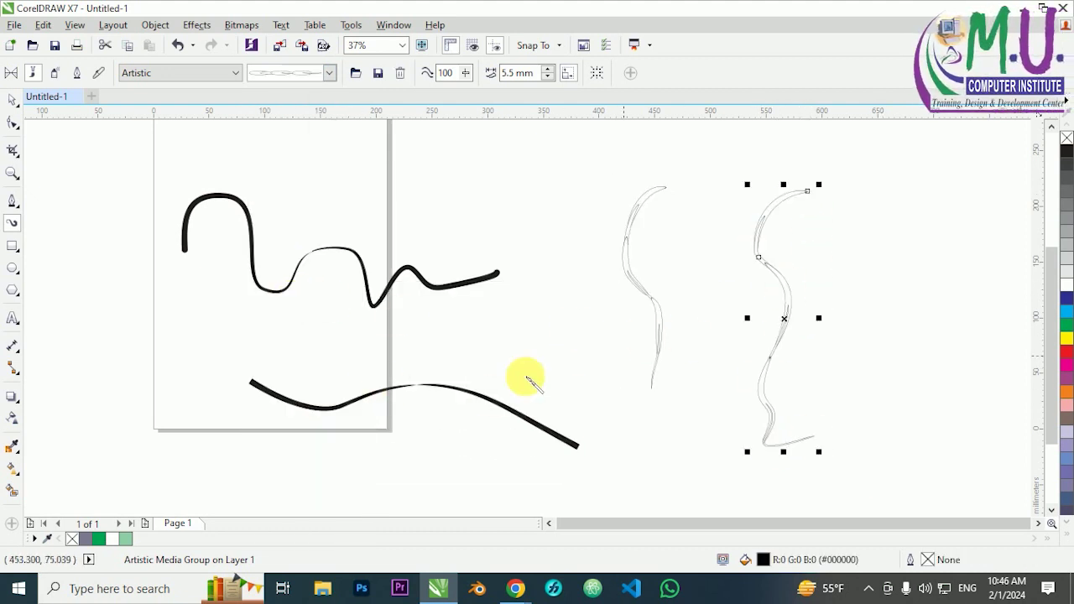
Switch the brush category to Calligraphy and draw an S-shaped stroke about 110 mm wide beside the page, above the wavy stroke's end.
{"action": "left_click", "coordinate": [180, 70]}
{"action": "left_click", "coordinate": [168, 106]}
{"action": "left_click", "coordinate": [172, 74]}
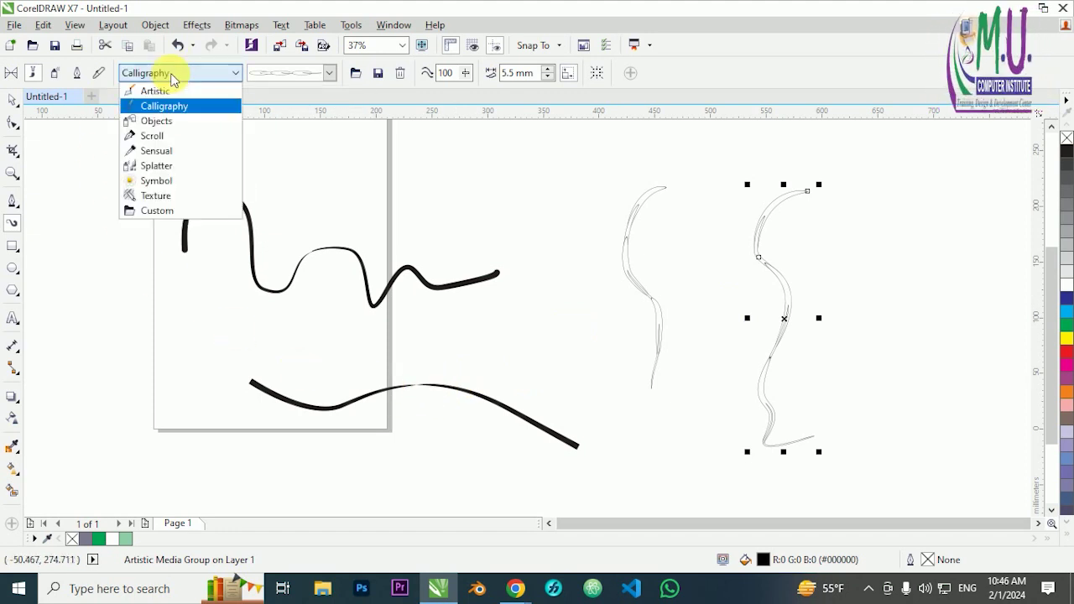
{"action": "left_click", "coordinate": [172, 108]}
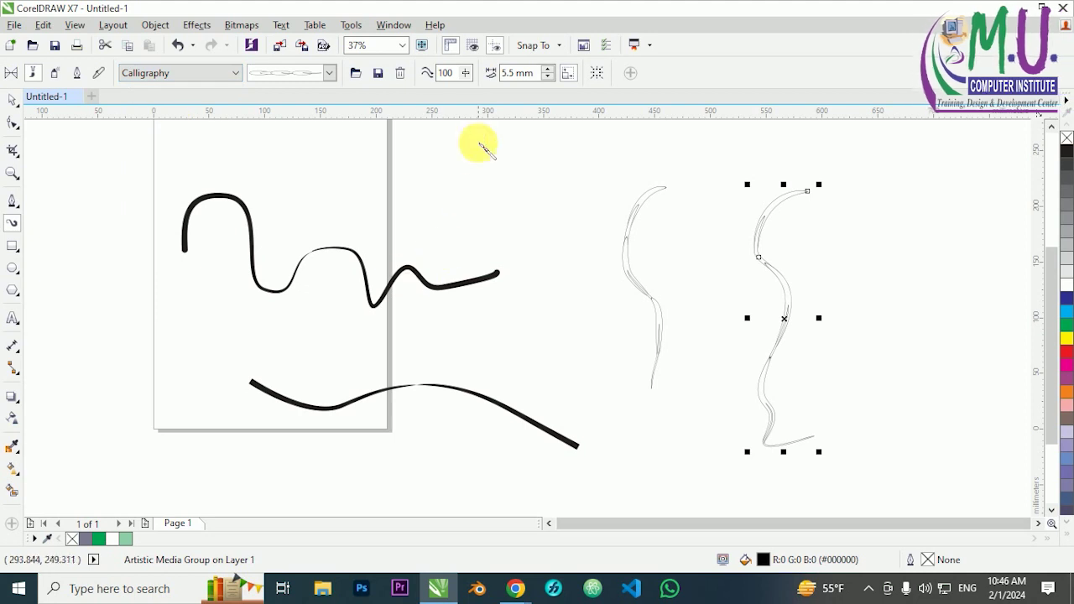
{"action": "mouse_move", "coordinate": [479, 144]}
{"action": "left_mouse_down"}
{"action": "mouse_move", "coordinate": [478, 199]}
{"action": "mouse_move", "coordinate": [544, 245]}
{"action": "left_mouse_up"}
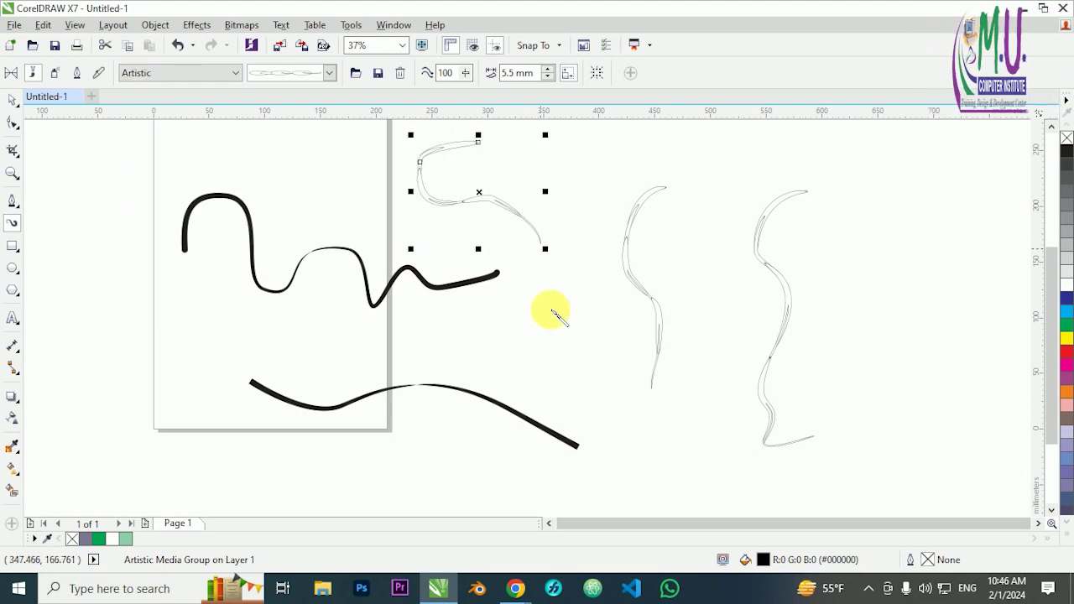
Apply the Calligraphy category's double-line brush to the S-shaped stroke and draw two short curved strokes in the upper part of the page.
{"action": "left_click", "coordinate": [329, 73]}
{"action": "left_click", "coordinate": [294, 94]}
{"action": "mouse_move", "coordinate": [277, 157]}
{"action": "left_mouse_down"}
{"action": "mouse_move", "coordinate": [280, 187]}
{"action": "mouse_move", "coordinate": [322, 211]}
{"action": "left_mouse_up"}
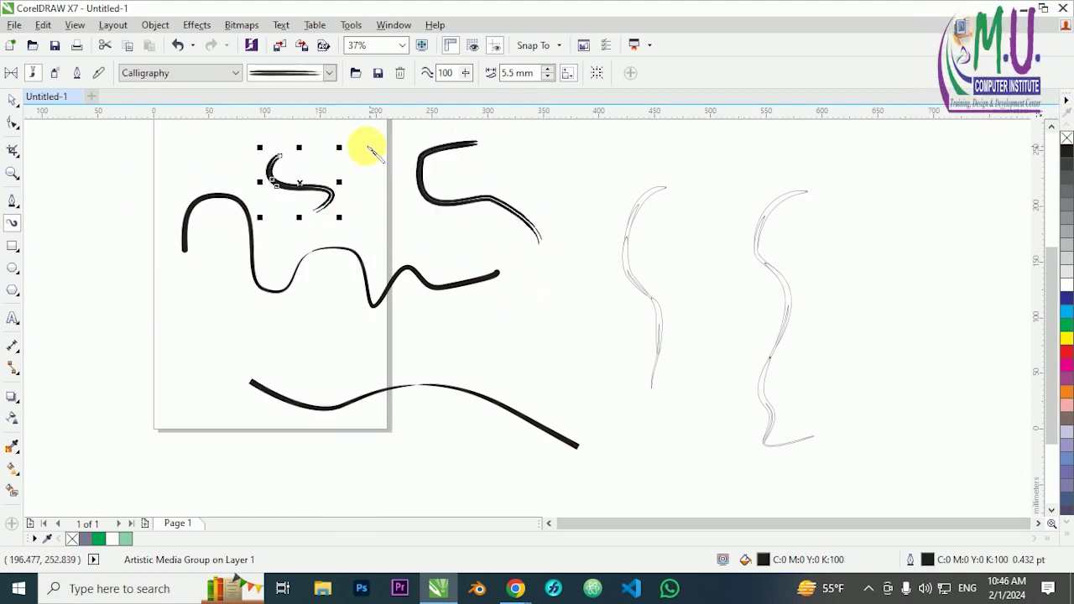
{"action": "left_click_drag", "start_coordinate": [364, 144], "coordinate": [391, 230]}
Draw a wavy stroke about 185 mm wide across the page's left edge with the Calligraphy category's frayed multi-line brush.
{"action": "left_click", "coordinate": [328, 73]}
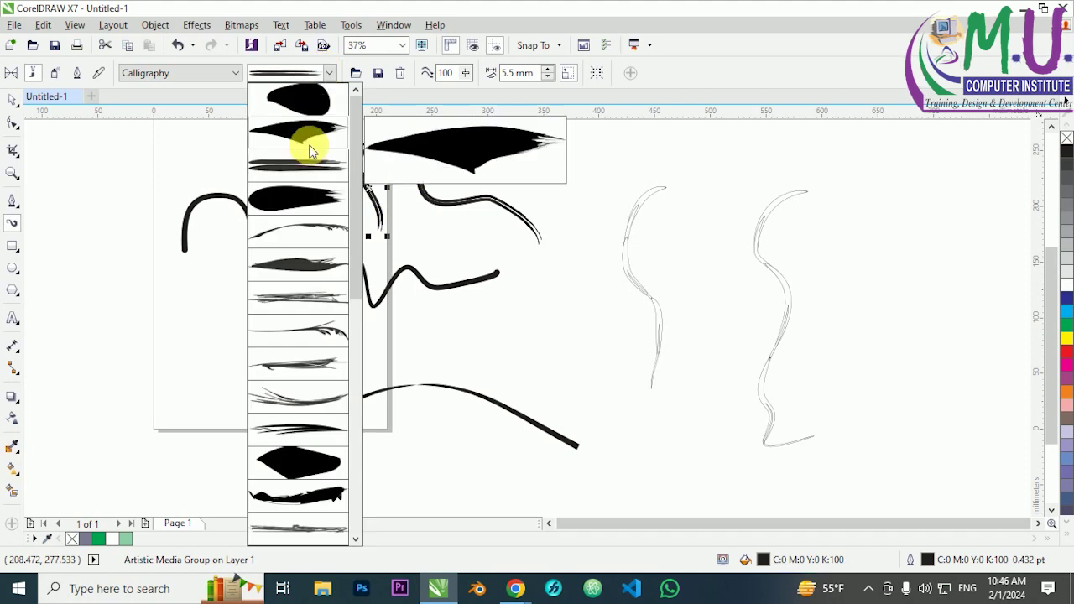
{"action": "left_click", "coordinate": [304, 299]}
{"action": "mouse_move", "coordinate": [120, 252]}
{"action": "left_mouse_down"}
{"action": "mouse_move", "coordinate": [100, 281]}
{"action": "mouse_move", "coordinate": [388, 363]}
{"action": "left_mouse_up"}
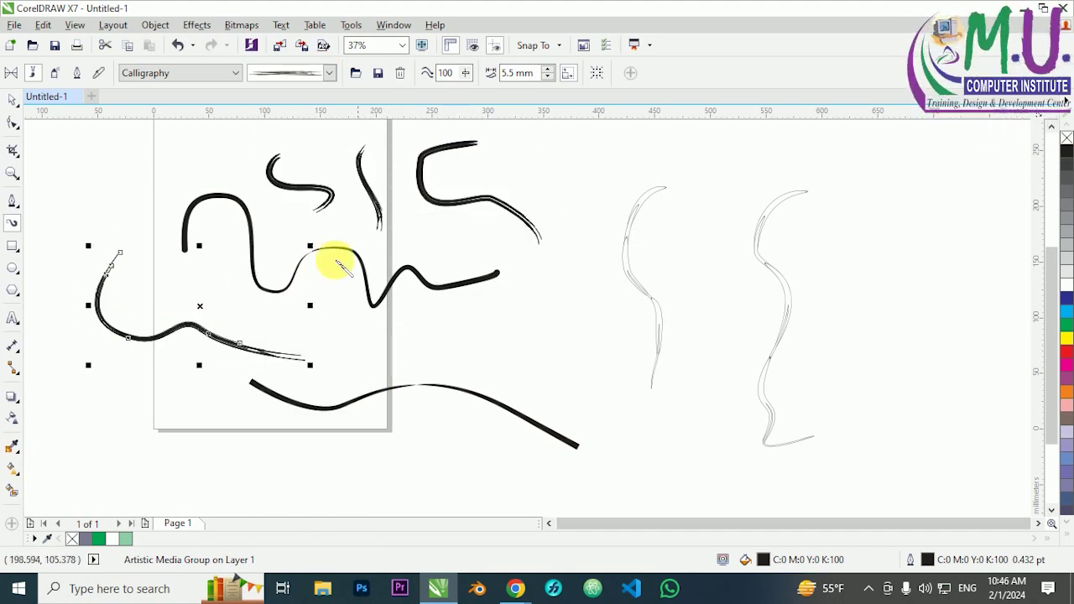
Apply the Objects category's bubbles brush to the stroke crossing the page's left edge and draw a vertical S-shaped stroke about 180 mm tall.
{"action": "left_click", "coordinate": [192, 73]}
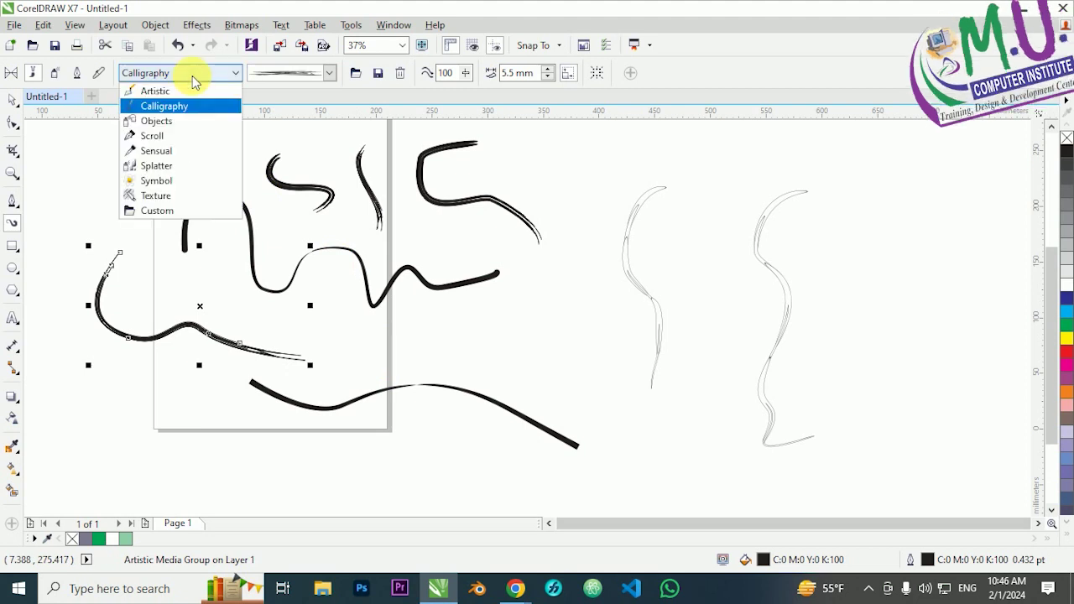
{"action": "left_click", "coordinate": [173, 120]}
{"action": "left_click", "coordinate": [215, 78]}
{"action": "left_click", "coordinate": [214, 74]}
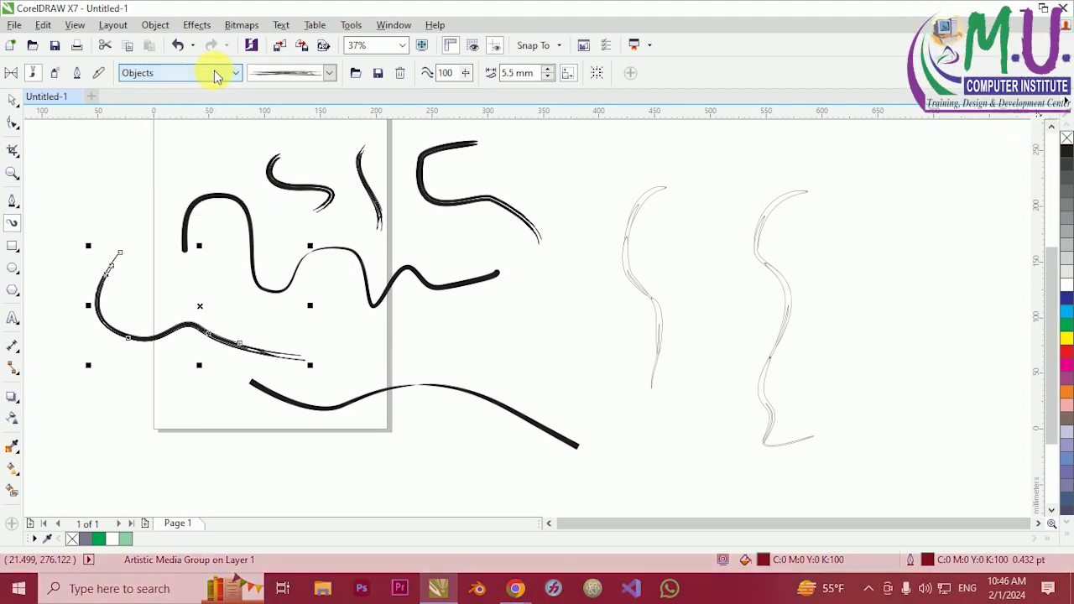
{"action": "left_click", "coordinate": [292, 74]}
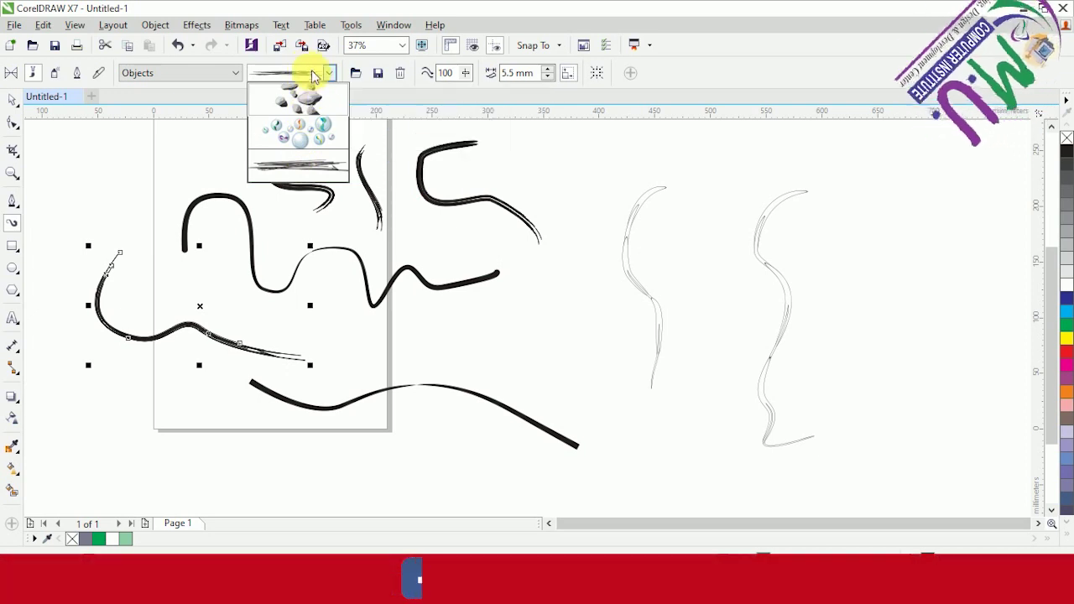
{"action": "left_click", "coordinate": [331, 150]}
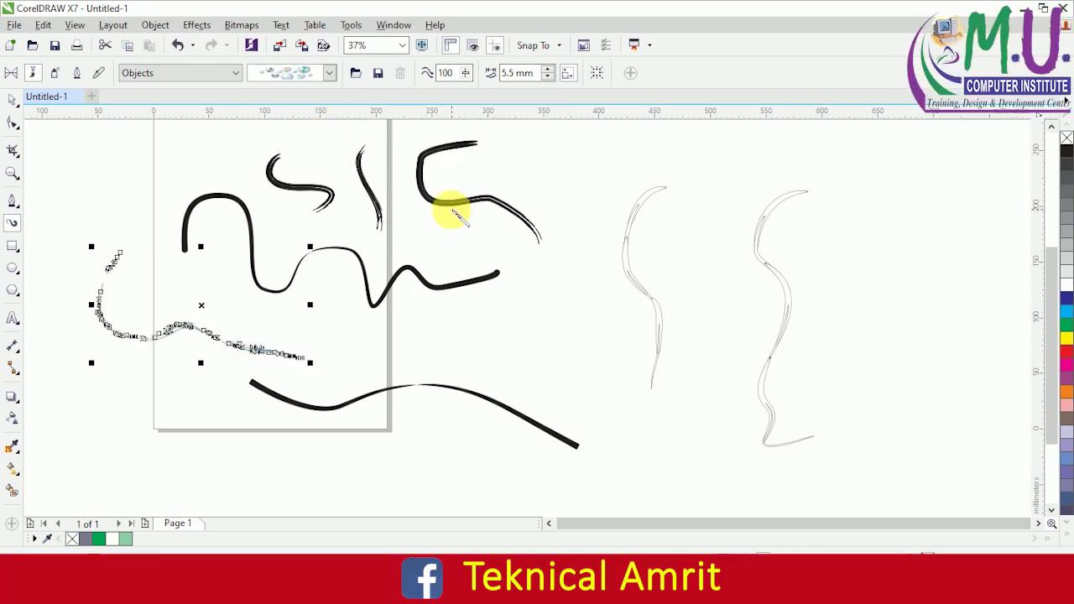
{"action": "mouse_move", "coordinate": [578, 245]}
{"action": "left_mouse_down"}
{"action": "mouse_move", "coordinate": [612, 372]}
{"action": "mouse_move", "coordinate": [615, 438]}
{"action": "left_mouse_up"}
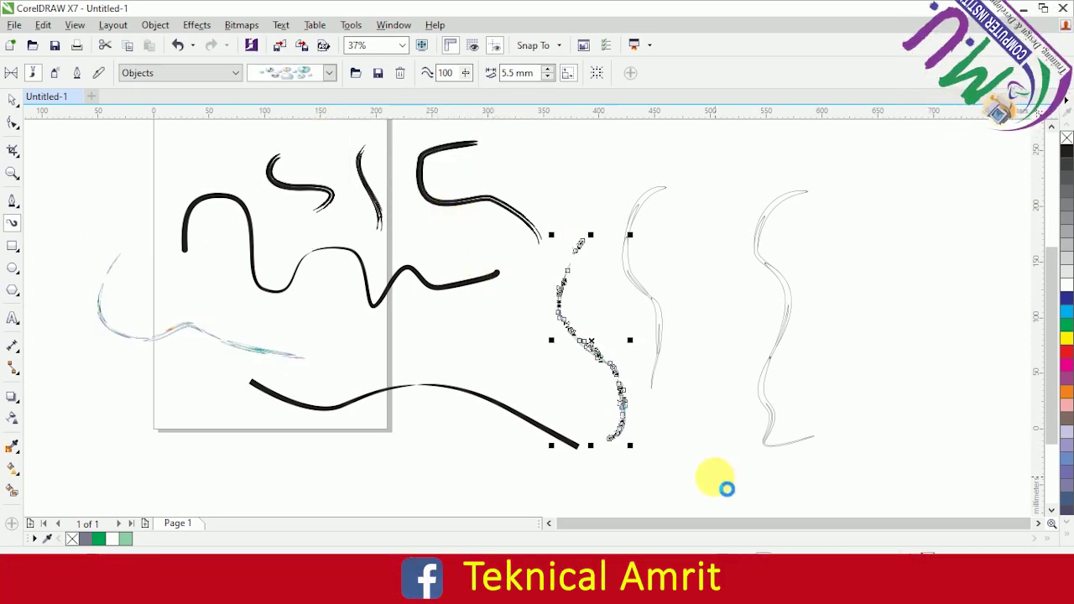
Apply the Sensual category's brush with a dark centre and faded ends to the bubbles stroke and draw another S-shaped one about 235 mm tall.
{"action": "left_click", "coordinate": [220, 74]}
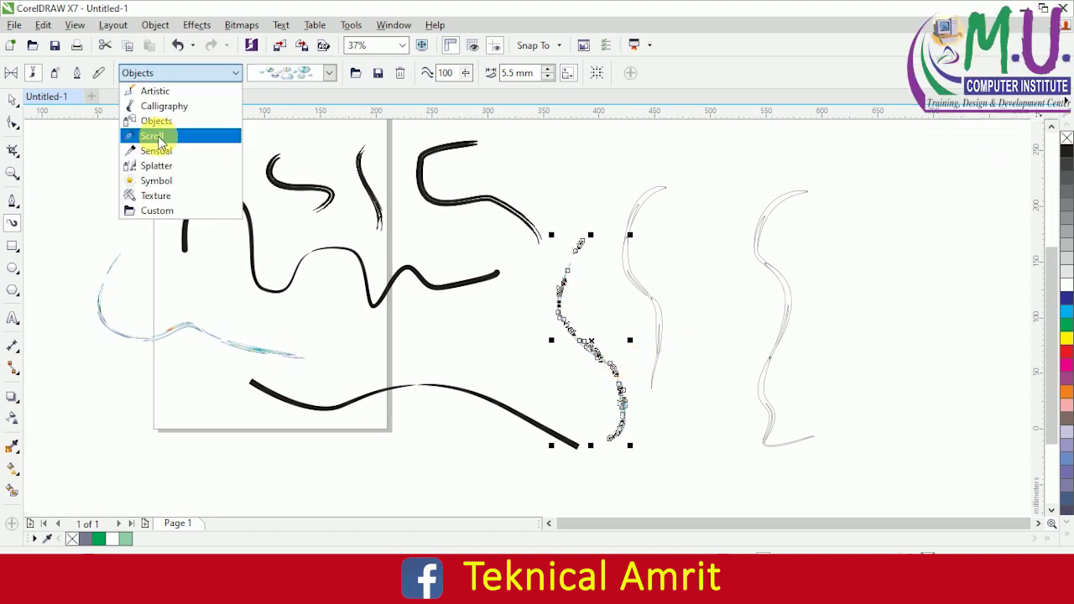
{"action": "left_click", "coordinate": [159, 137]}
{"action": "left_click", "coordinate": [298, 73]}
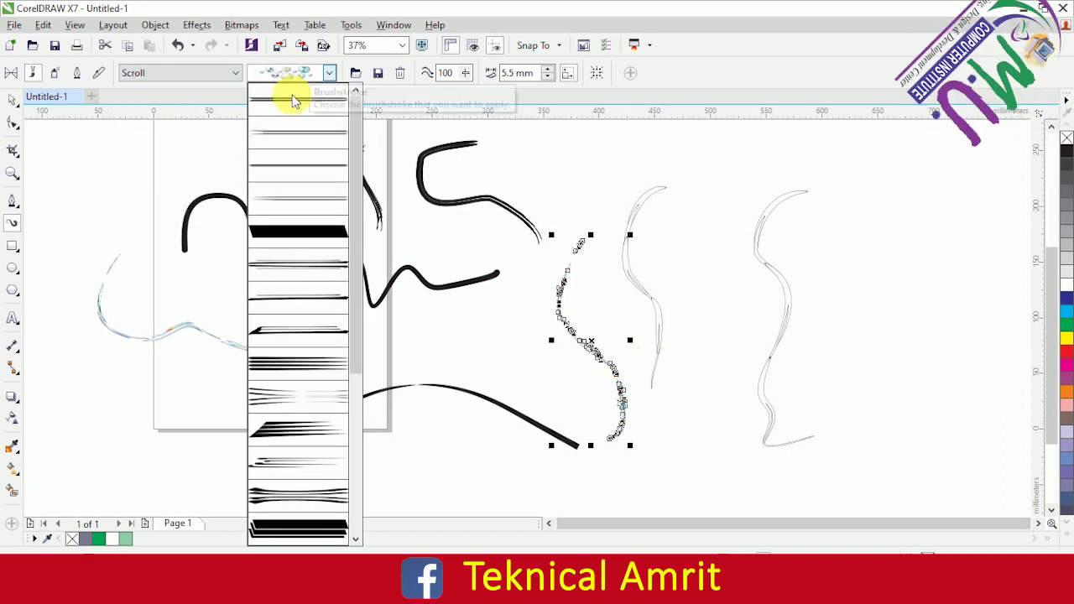
{"action": "left_click", "coordinate": [222, 74]}
{"action": "left_click", "coordinate": [222, 74]}
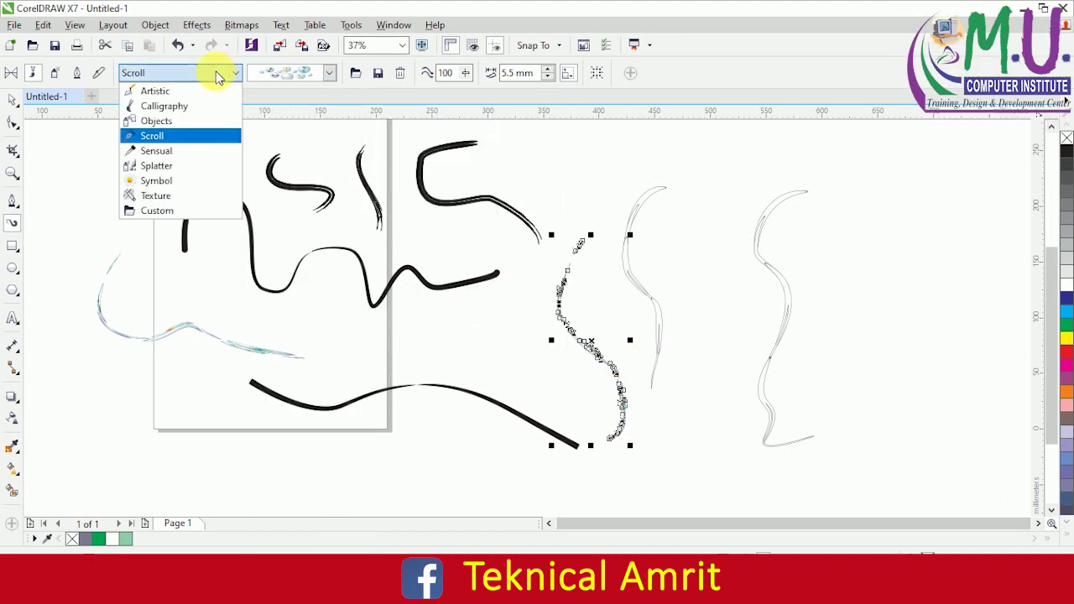
{"action": "left_click", "coordinate": [159, 151]}
{"action": "left_click", "coordinate": [298, 73]}
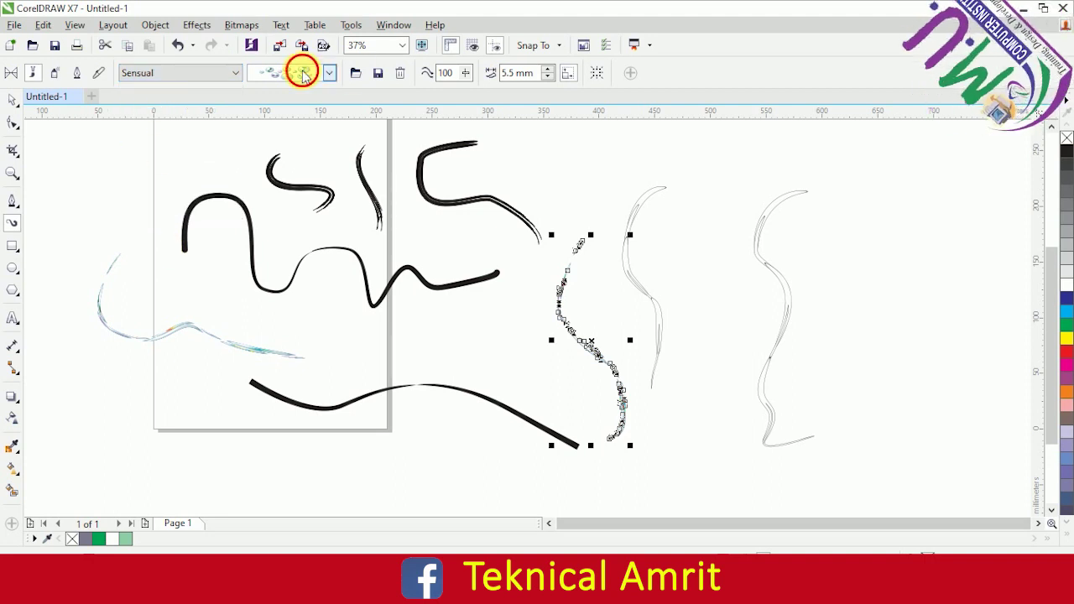
{"action": "left_click", "coordinate": [308, 367]}
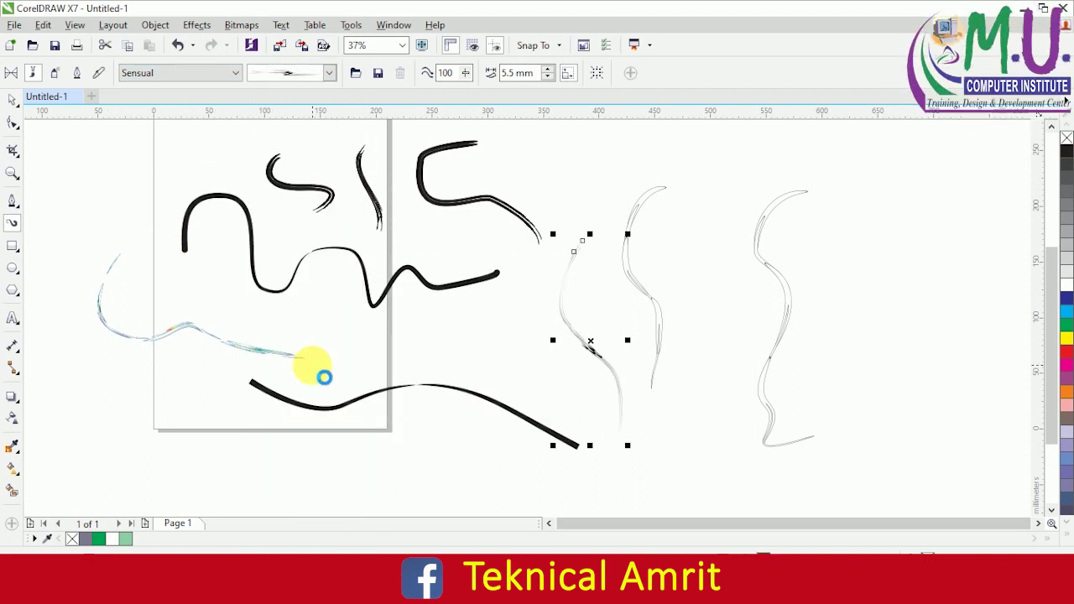
{"action": "mouse_move", "coordinate": [919, 178]}
{"action": "left_mouse_down"}
{"action": "mouse_move", "coordinate": [874, 216]}
{"action": "mouse_move", "coordinate": [928, 323]}
{"action": "mouse_move", "coordinate": [932, 436]}
{"action": "left_mouse_up"}
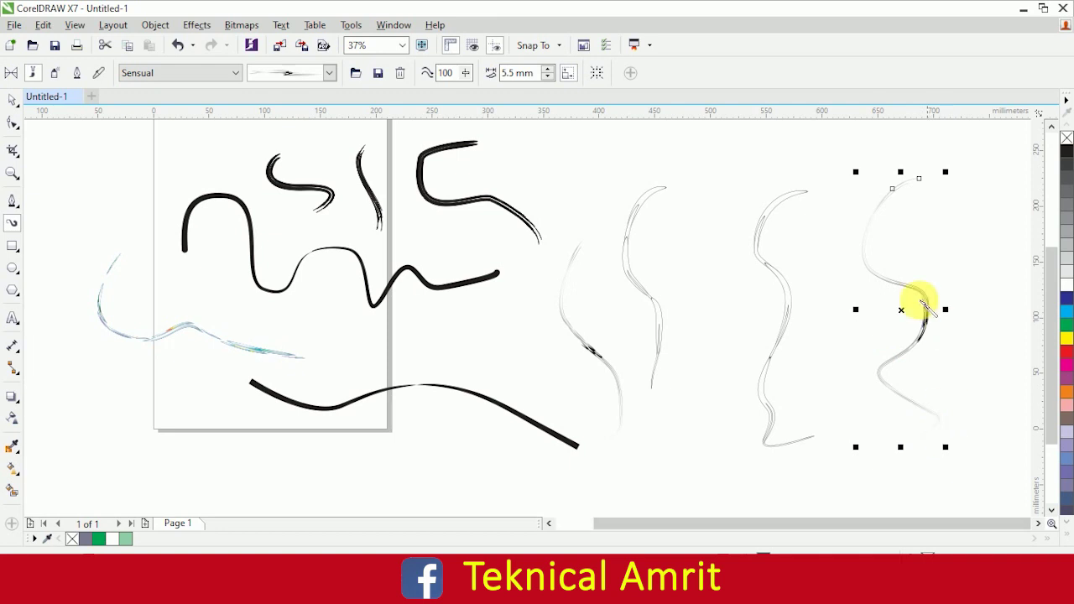
Look through the Splatter and Symbol brush categories and examine the Symbol brushstrokes on offer.
{"action": "left_click", "coordinate": [166, 73]}
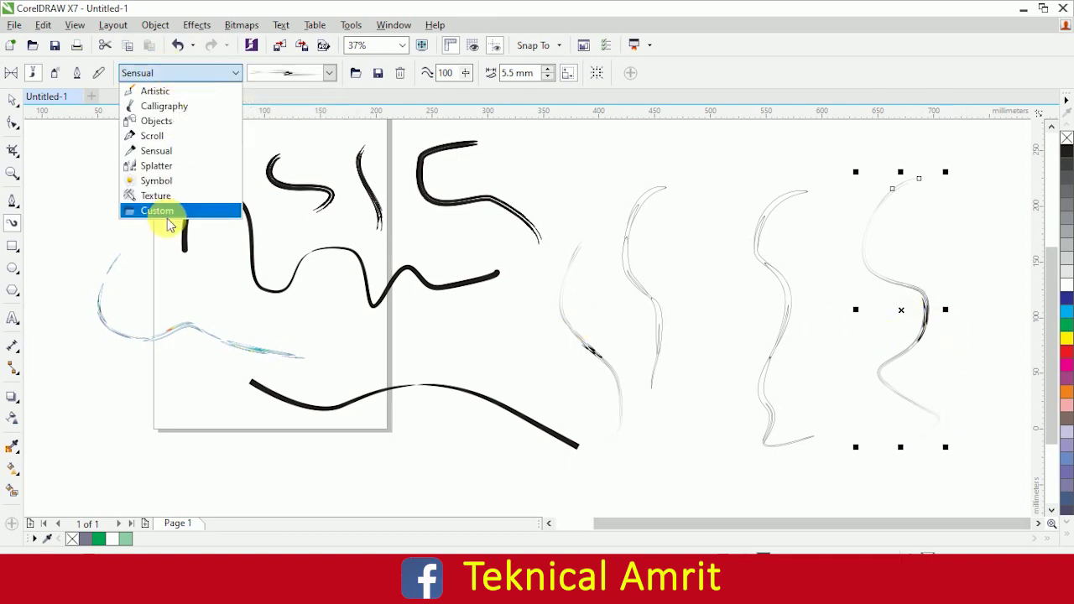
{"action": "left_click", "coordinate": [159, 167]}
{"action": "left_click", "coordinate": [163, 75]}
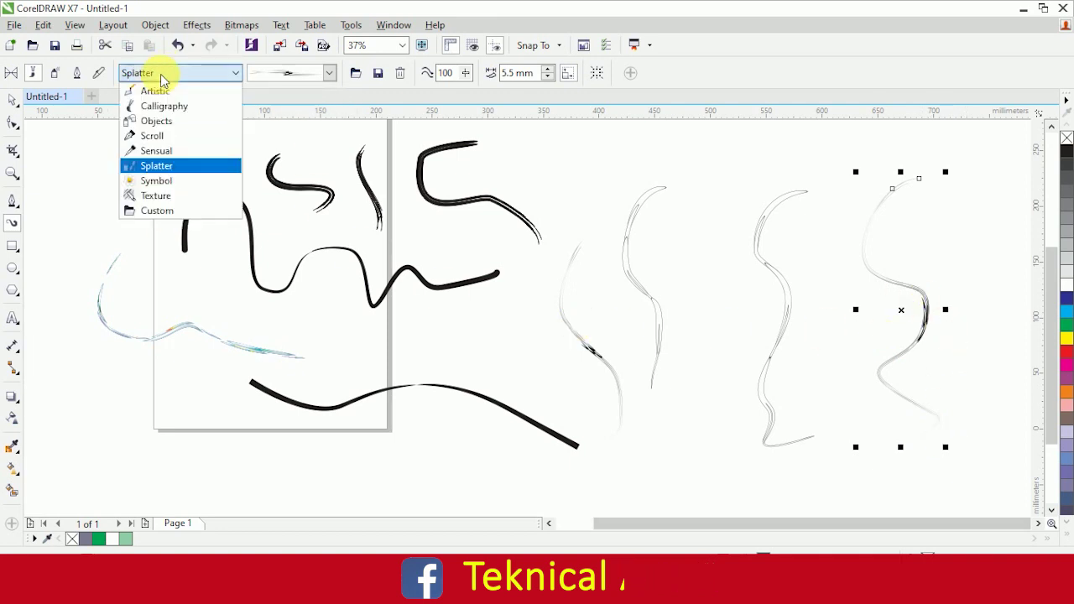
{"action": "left_click", "coordinate": [168, 182]}
{"action": "left_click", "coordinate": [288, 75]}
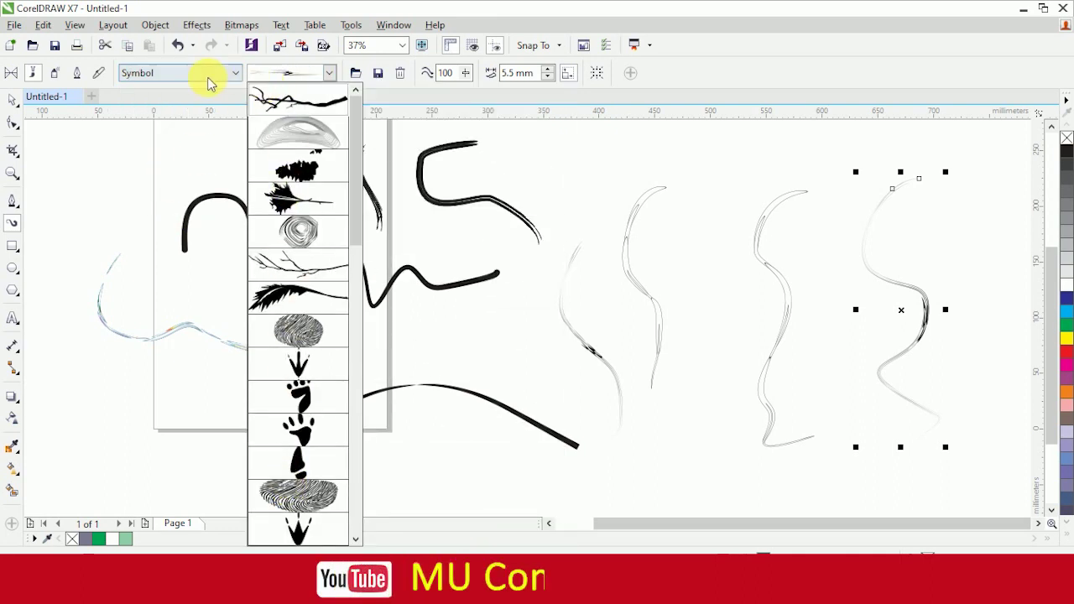
{"action": "left_click", "coordinate": [209, 79]}
{"action": "left_click", "coordinate": [210, 80]}
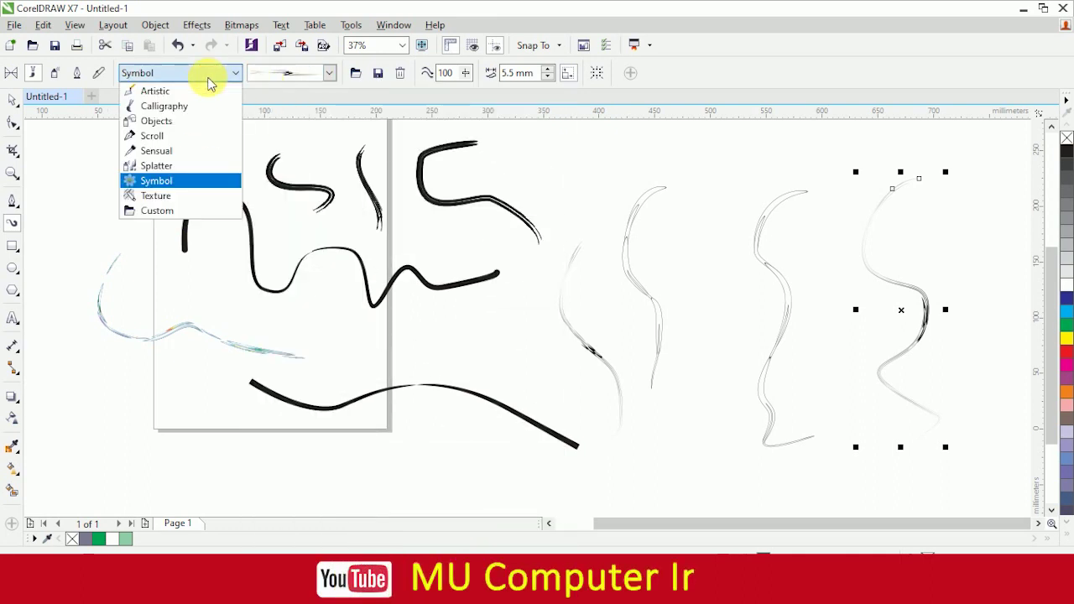
Apply the Texture category's scattered-dots brush to the selected stroke and draw a wavy stroke about 125 mm wide above the lower curve.
{"action": "left_click", "coordinate": [164, 196]}
{"action": "left_click", "coordinate": [204, 73]}
{"action": "left_click", "coordinate": [204, 70]}
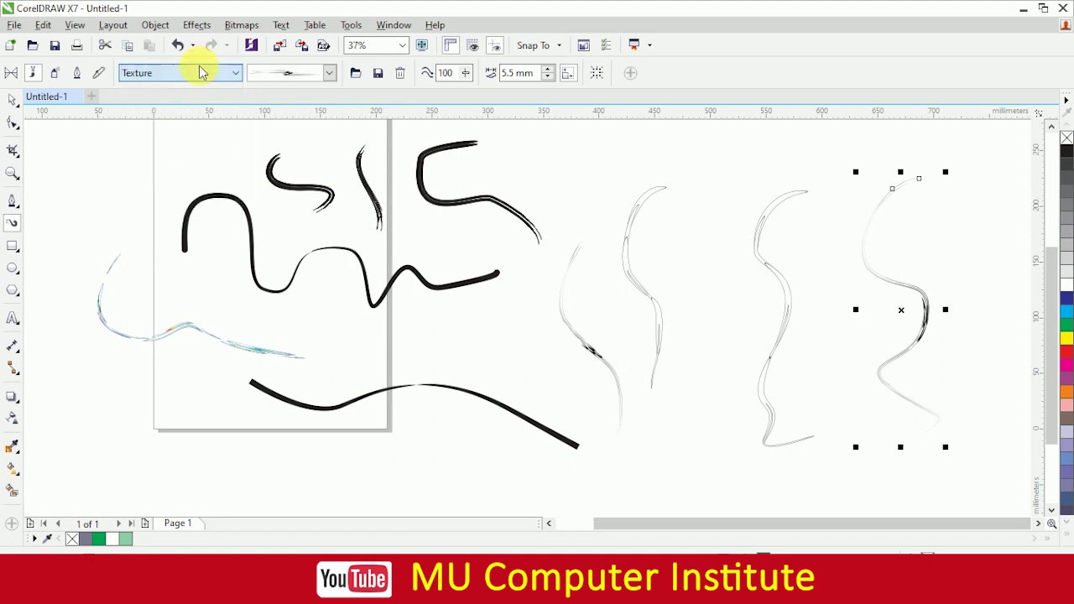
{"action": "left_click", "coordinate": [300, 73]}
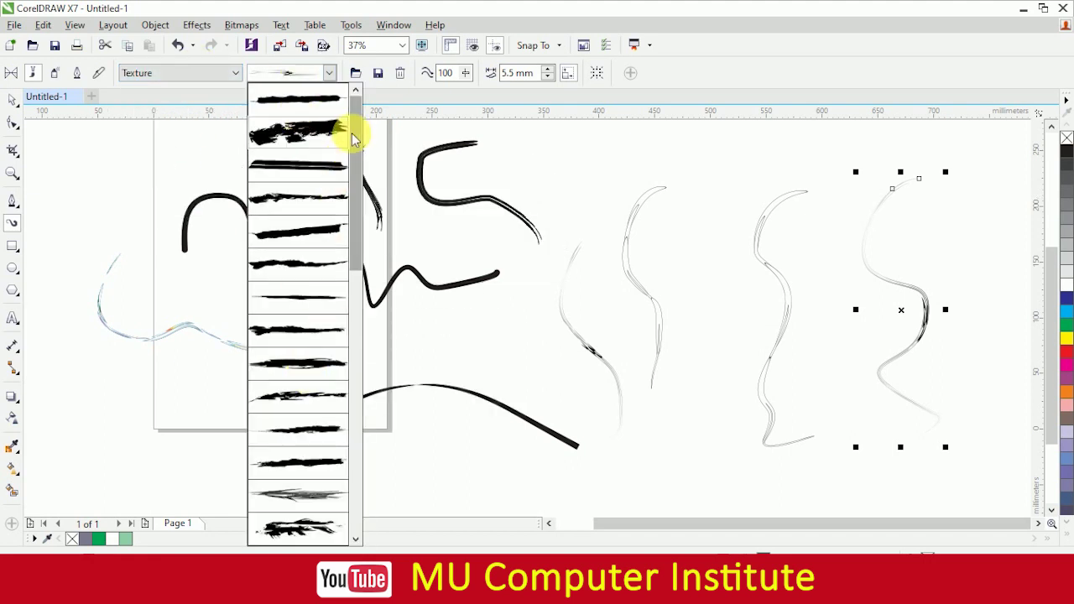
{"action": "left_click_drag", "start_coordinate": [355, 132], "coordinate": [360, 383]}
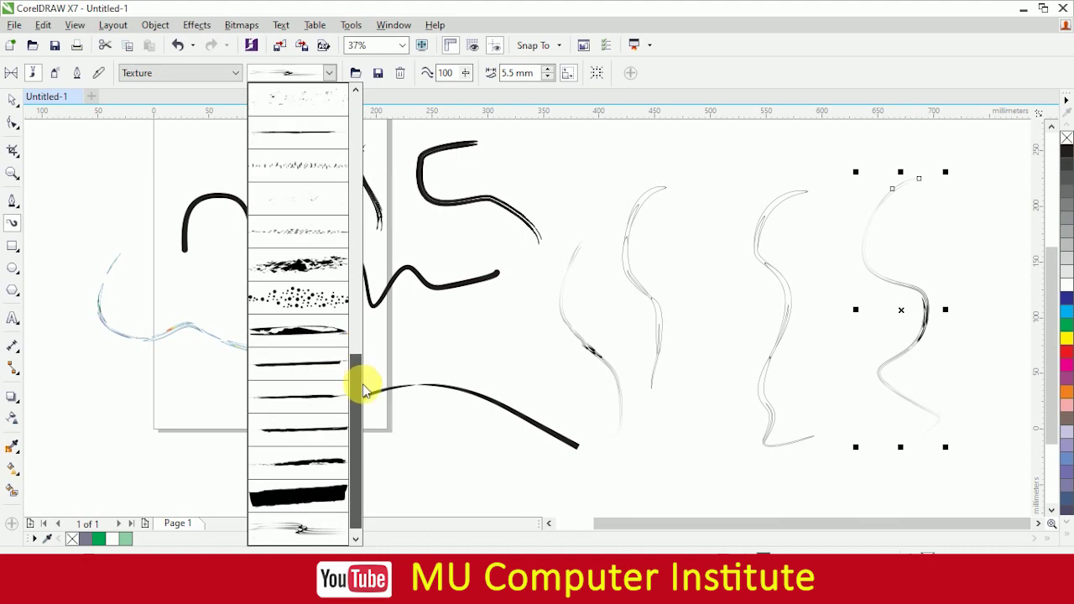
{"action": "left_click", "coordinate": [323, 297]}
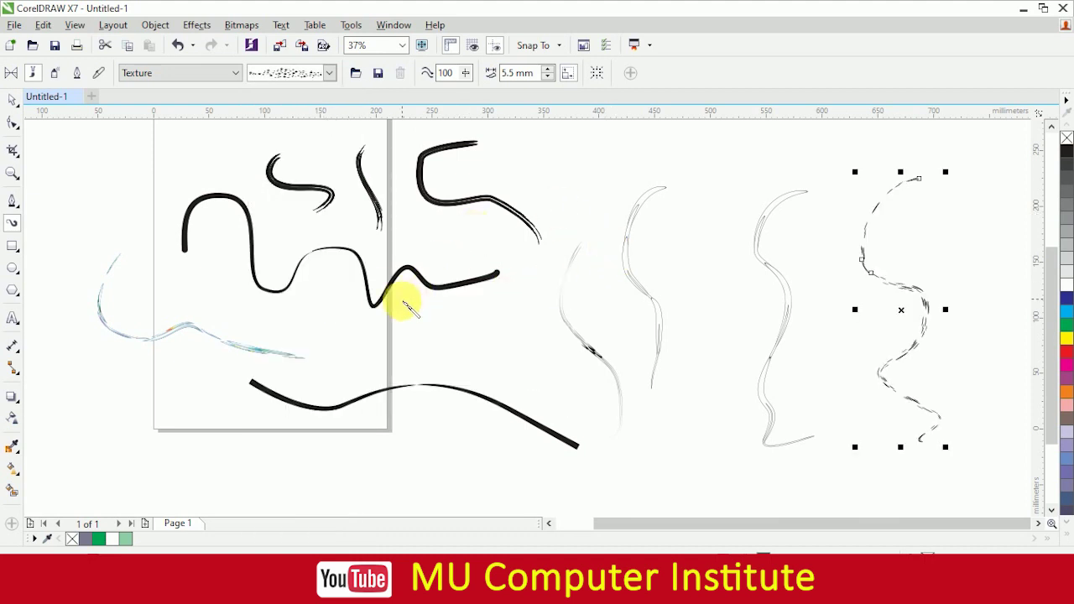
{"action": "left_click_drag", "start_coordinate": [403, 304], "coordinate": [548, 395]}
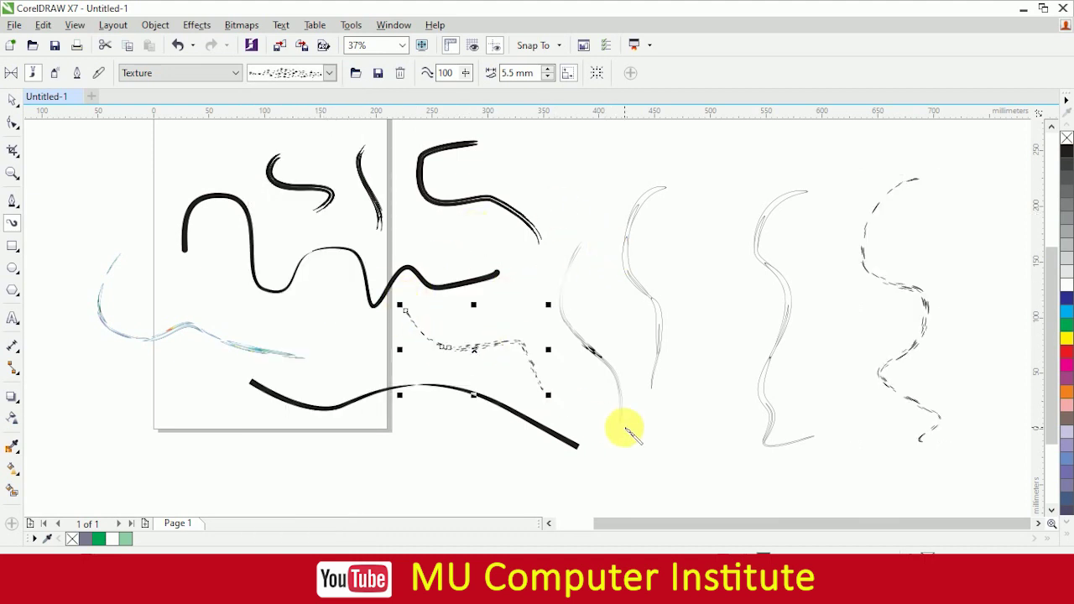
Examine the brushstrokes in the Custom category and return the brush category to Texture.
{"action": "left_click", "coordinate": [191, 73]}
{"action": "left_click", "coordinate": [186, 212]}
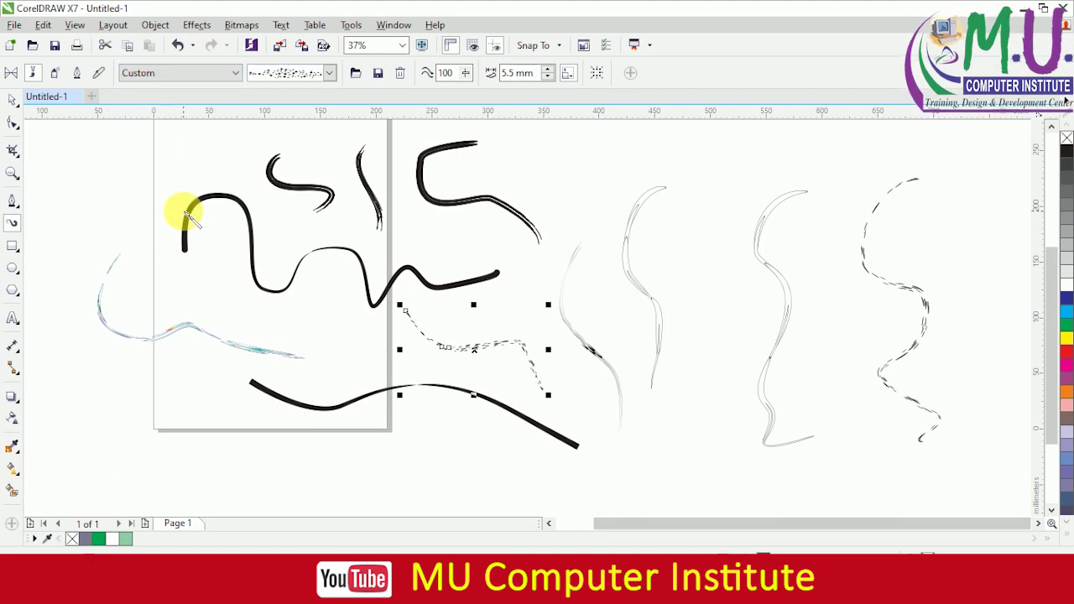
{"action": "left_click", "coordinate": [312, 73]}
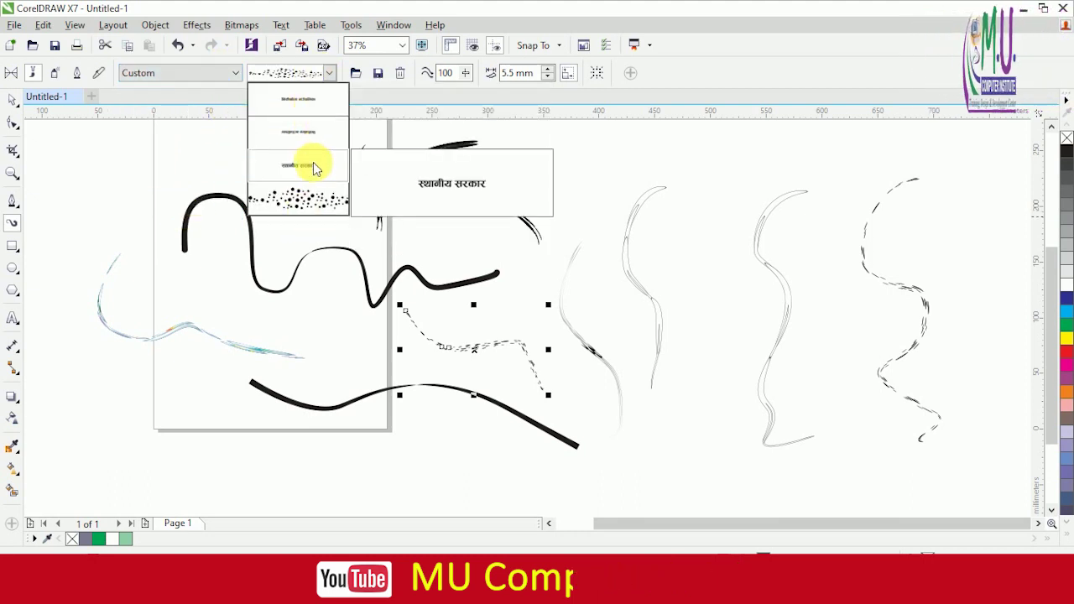
{"action": "left_click", "coordinate": [189, 74]}
{"action": "left_click", "coordinate": [190, 74]}
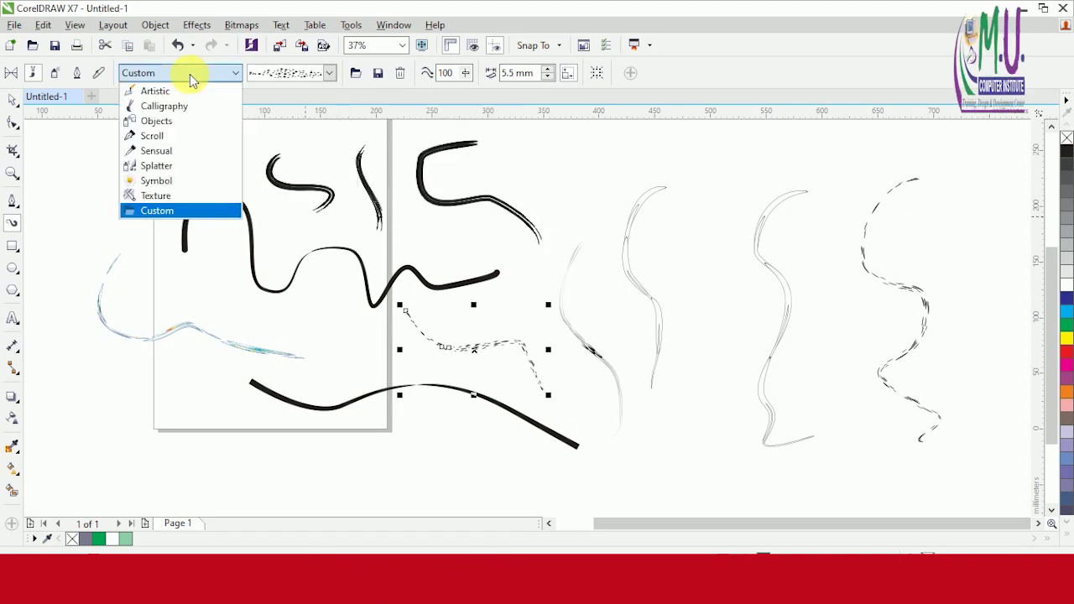
{"action": "left_click", "coordinate": [172, 195]}
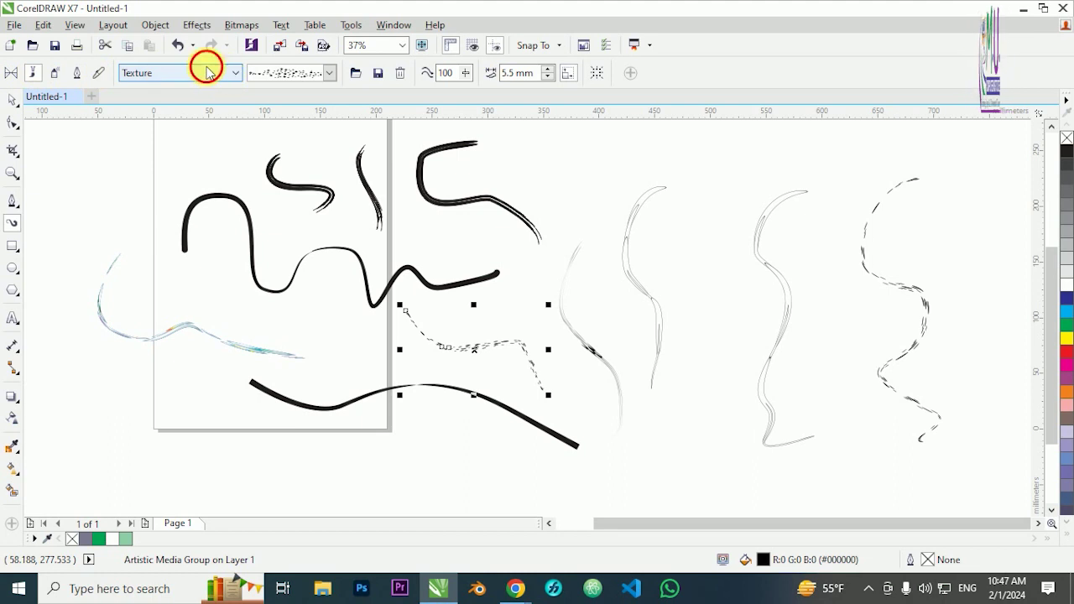
{"action": "left_click", "coordinate": [207, 72]}
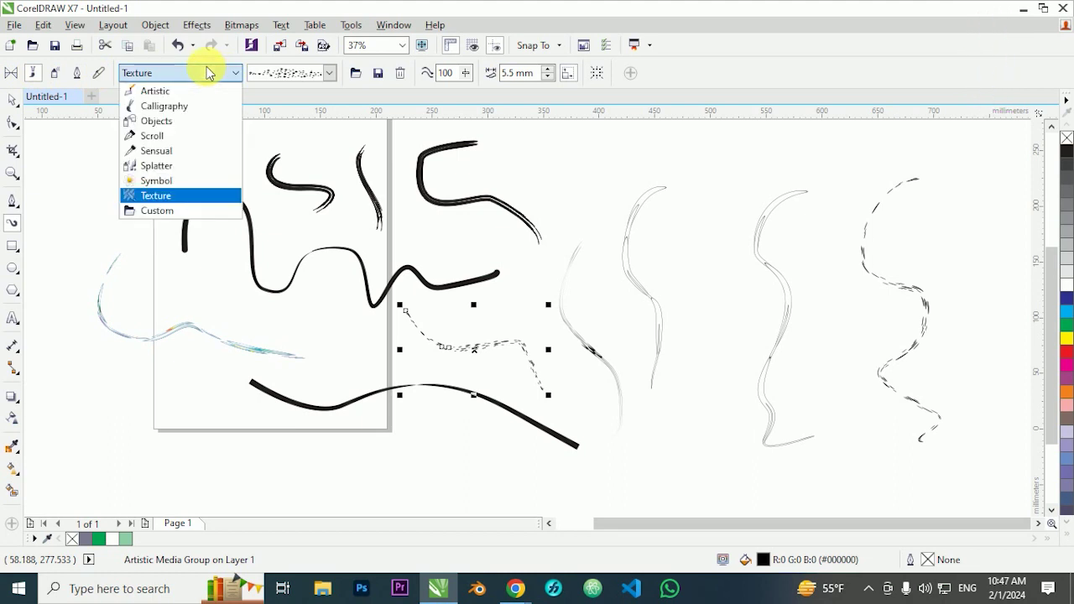
Delete all the practice strokes and switch the A4 page to landscape, 297 by 210 mm.
{"action": "left_click", "coordinate": [509, 299]}
{"action": "scroll", "coordinate": [277, 288], "scroll_direction": "down", "scroll_amount": 2}
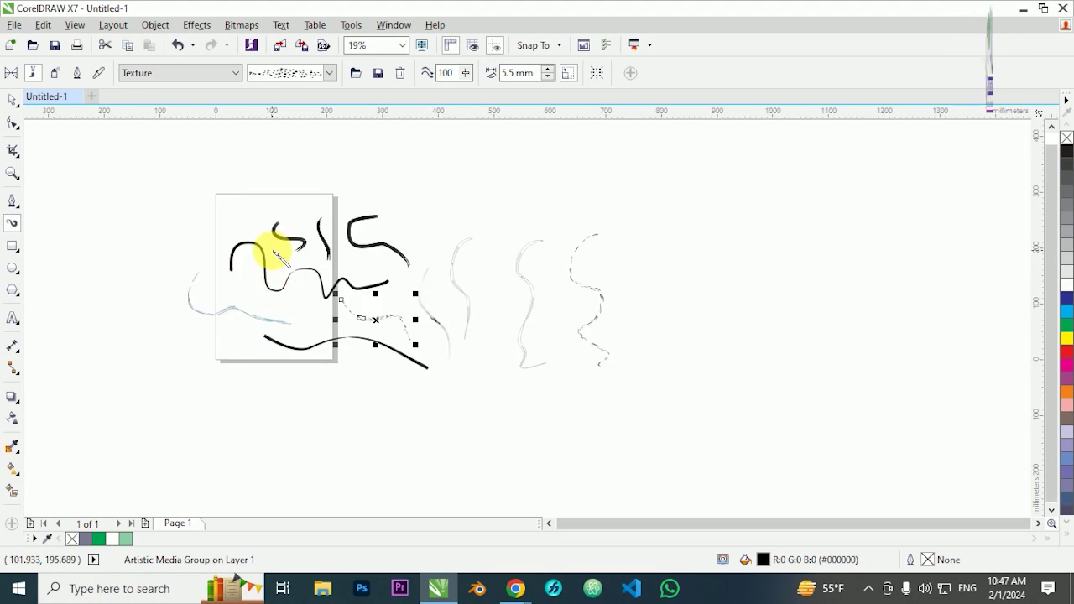
{"action": "left_click", "coordinate": [207, 72]}
{"action": "left_click", "coordinate": [17, 102]}
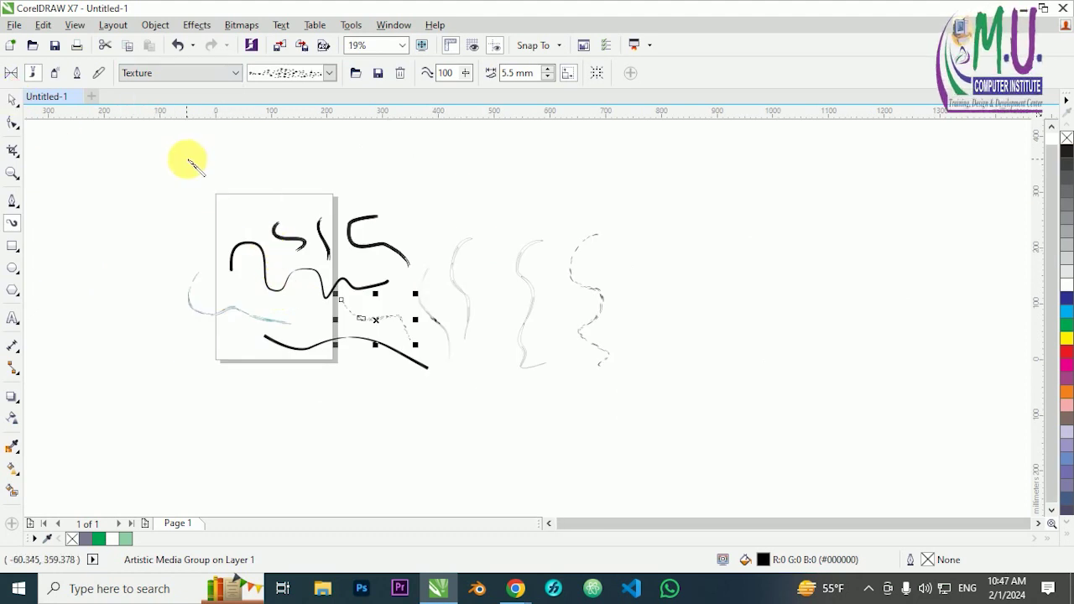
{"action": "left_click", "coordinate": [120, 177]}
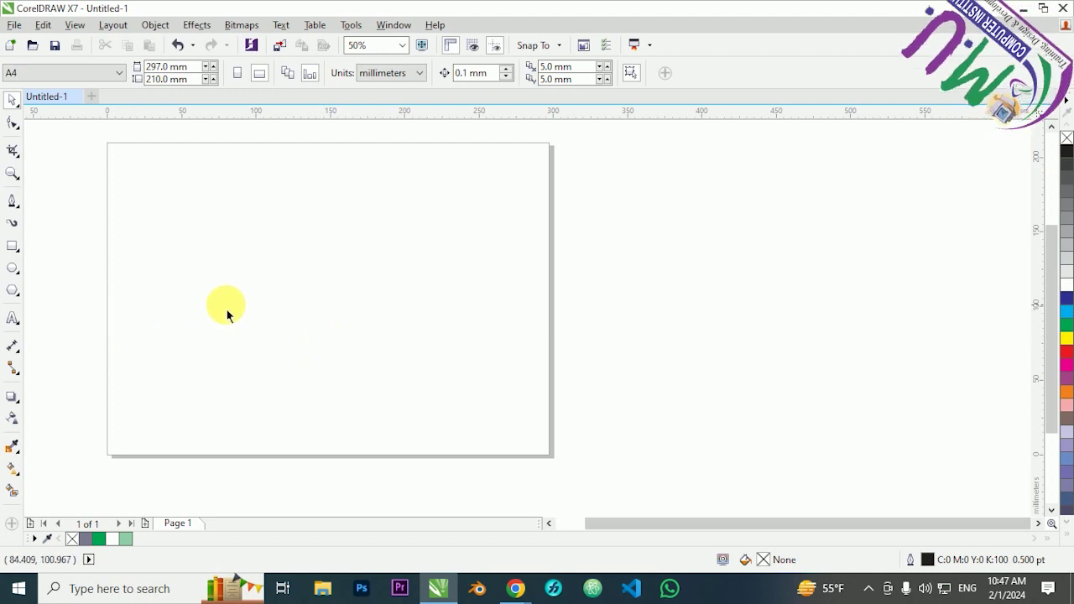
{"action": "scroll", "coordinate": [198, 309], "scroll_direction": "up", "scroll_amount": 2}
{"action": "scroll", "coordinate": [198, 309], "scroll_direction": "down", "scroll_amount": 2}
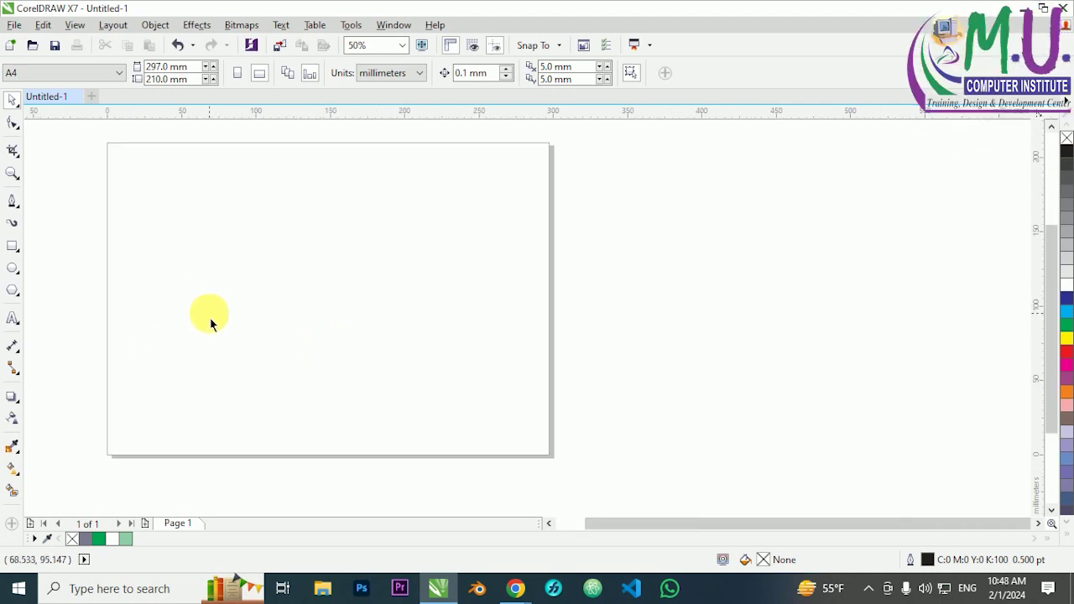
Draw an open hook-shaped curve in the left half of the page with the Pen tool.
{"action": "left_click", "coordinate": [14, 203]}
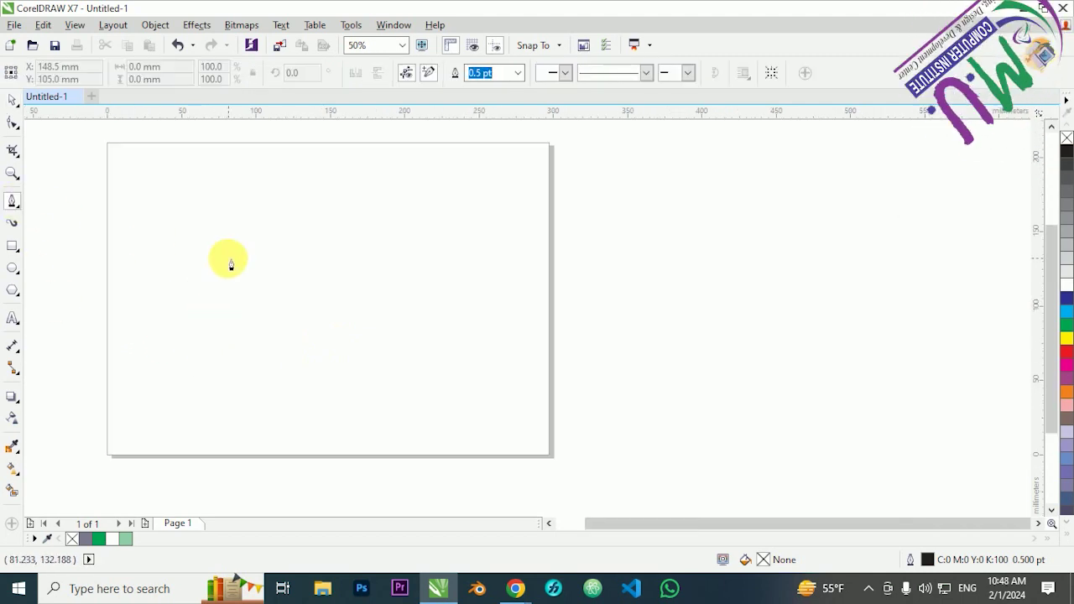
{"action": "left_click", "coordinate": [252, 223]}
{"action": "left_click_drag", "start_coordinate": [284, 290], "coordinate": [252, 355]}
{"action": "key", "text": "space"}
Draw a vertical line about 98 mm tall beside the hook and a horizontal line about 184 mm long across the top of both.
{"action": "left_click_drag", "start_coordinate": [340, 215], "coordinate": [343, 367]}
{"action": "key", "text": "space"}
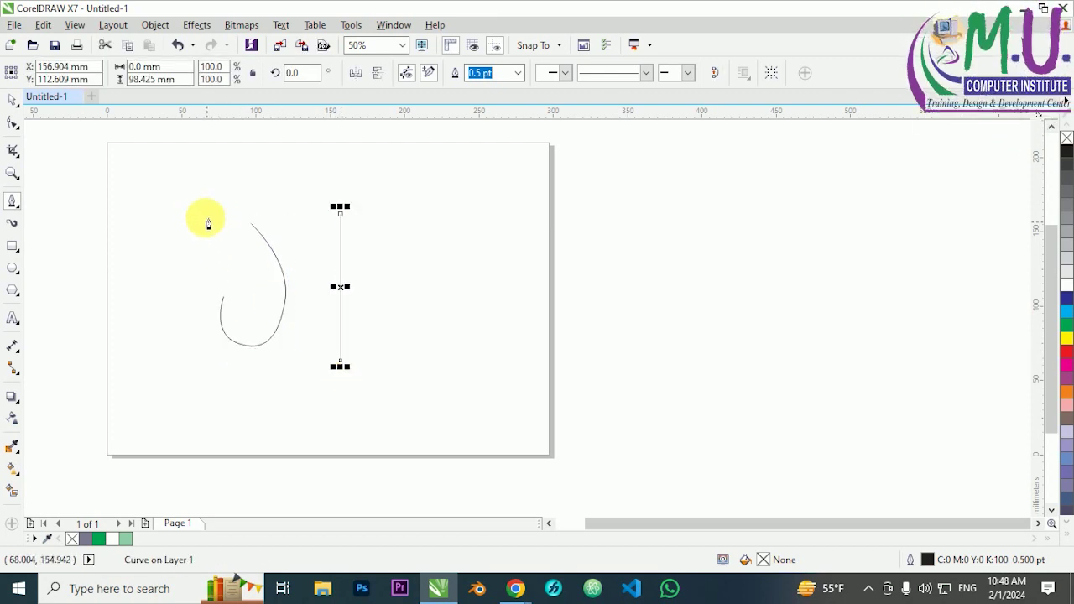
{"action": "left_click", "coordinate": [174, 213]}
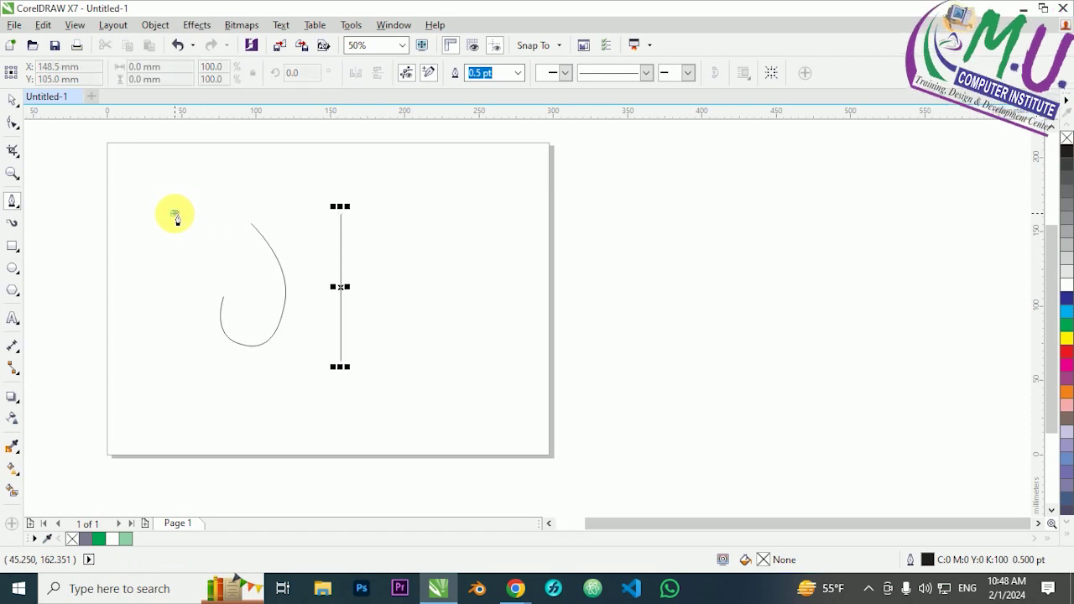
{"action": "left_click", "coordinate": [448, 214]}
{"action": "key", "text": "space"}
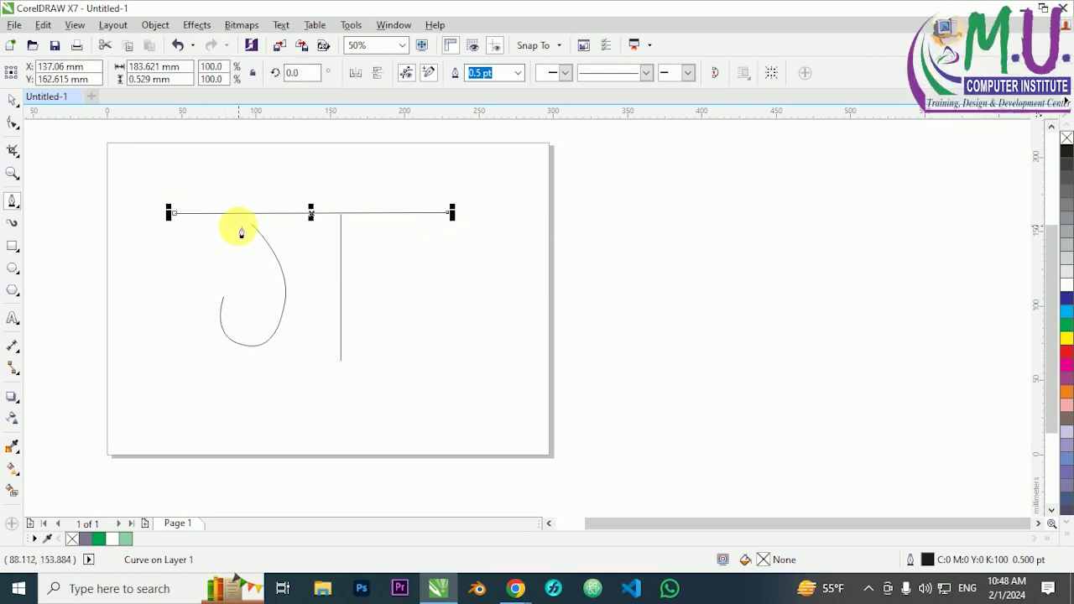
Move the hook curve's upper end node up onto the horizontal line with the Shape tool.
{"action": "scroll", "coordinate": [240, 227], "scroll_direction": "up", "scroll_amount": 1}
{"action": "left_click", "coordinate": [15, 123]}
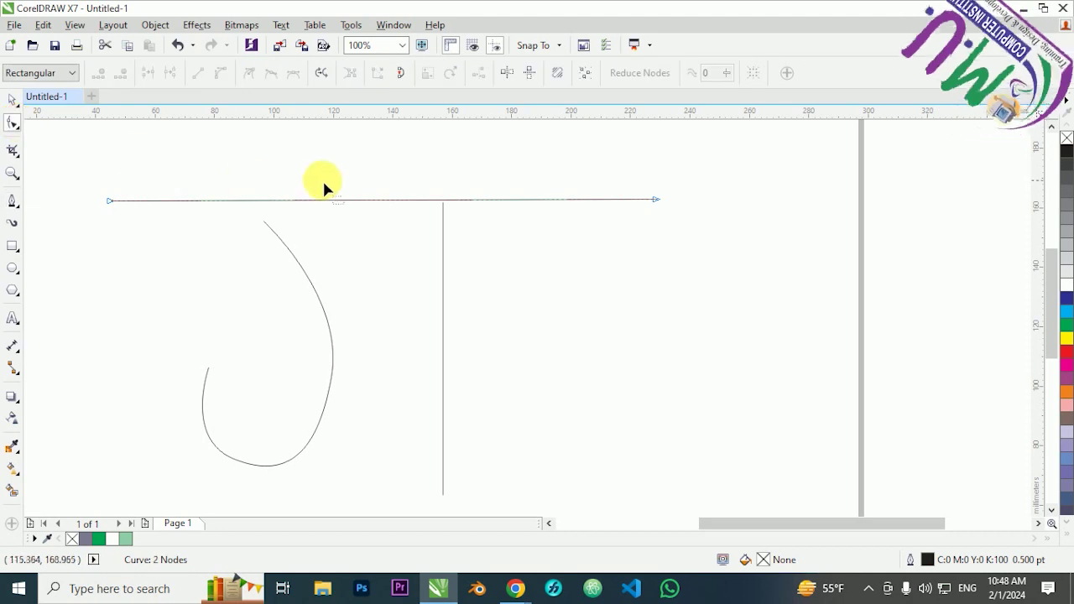
{"action": "left_click", "coordinate": [283, 253]}
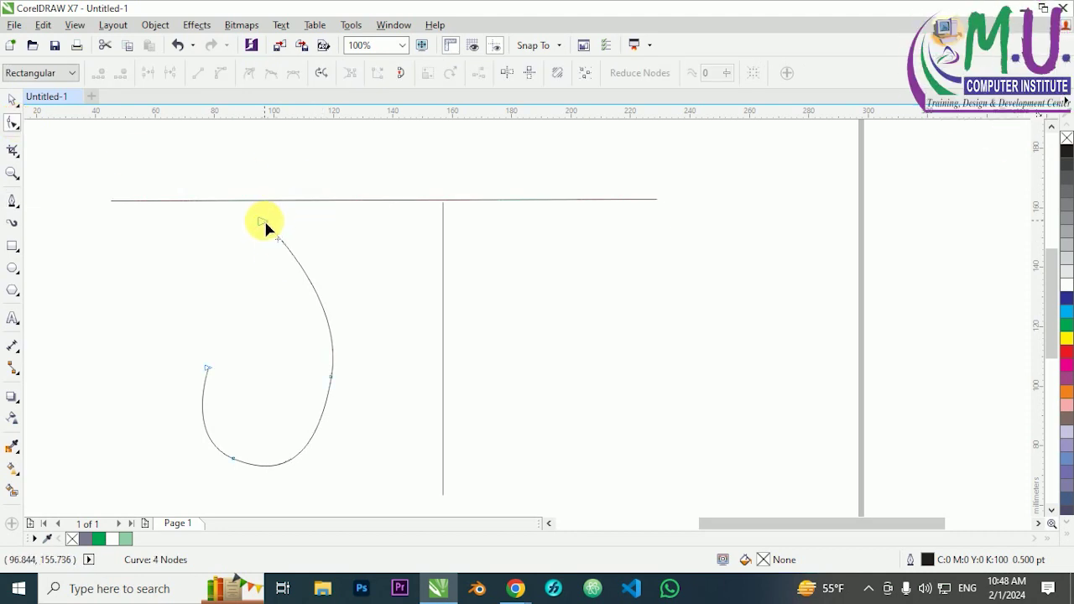
{"action": "left_click_drag", "start_coordinate": [265, 220], "coordinate": [244, 202]}
Smooth the hook's bottom bend and outer side by adjusting the control handles of its lower nodes.
{"action": "scroll", "coordinate": [277, 181], "scroll_direction": "down", "scroll_amount": 1}
{"action": "scroll", "coordinate": [269, 293], "scroll_direction": "up", "scroll_amount": 1}
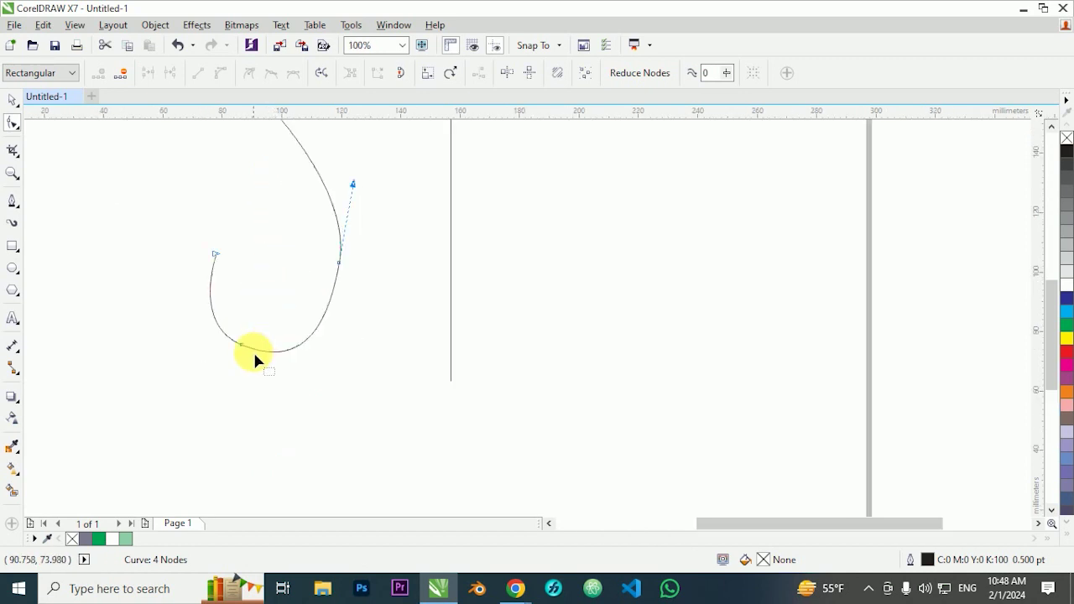
{"action": "left_click_drag", "start_coordinate": [292, 366], "coordinate": [282, 369]}
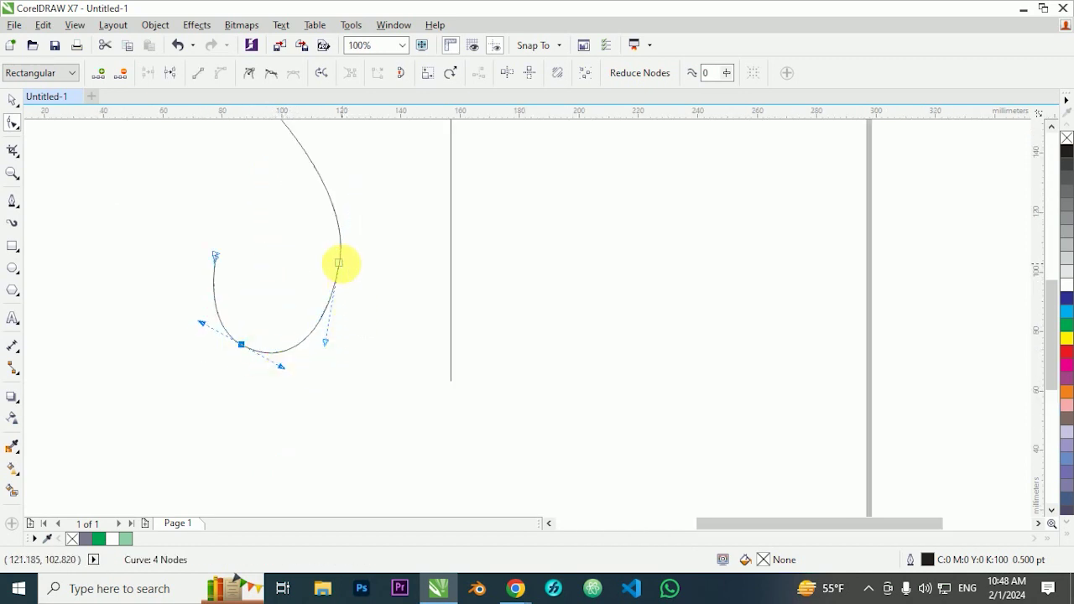
{"action": "left_click_drag", "start_coordinate": [353, 184], "coordinate": [349, 183]}
{"action": "scroll", "coordinate": [247, 340], "scroll_direction": "down", "scroll_amount": 1}
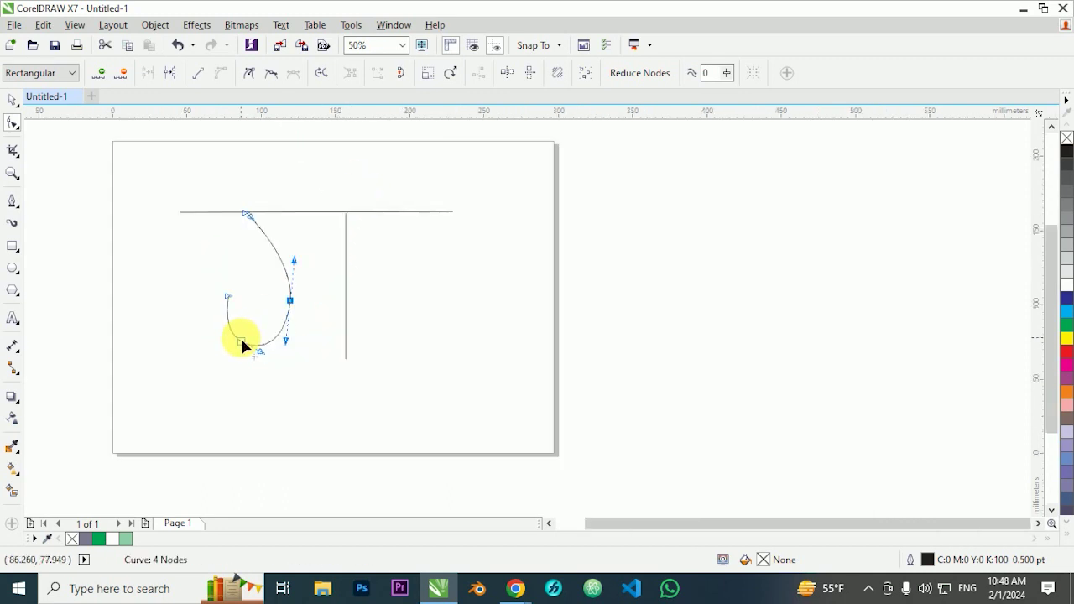
Check where the vertical line's top node meets the horizontal line and clear the selection.
{"action": "left_click", "coordinate": [345, 251]}
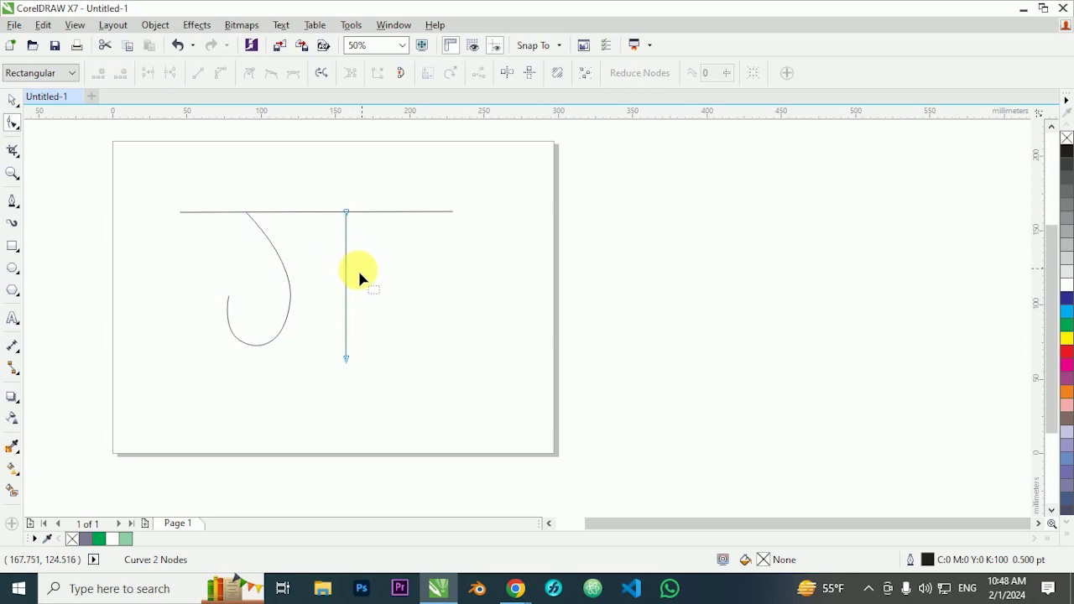
{"action": "left_click_drag", "start_coordinate": [318, 193], "coordinate": [373, 230]}
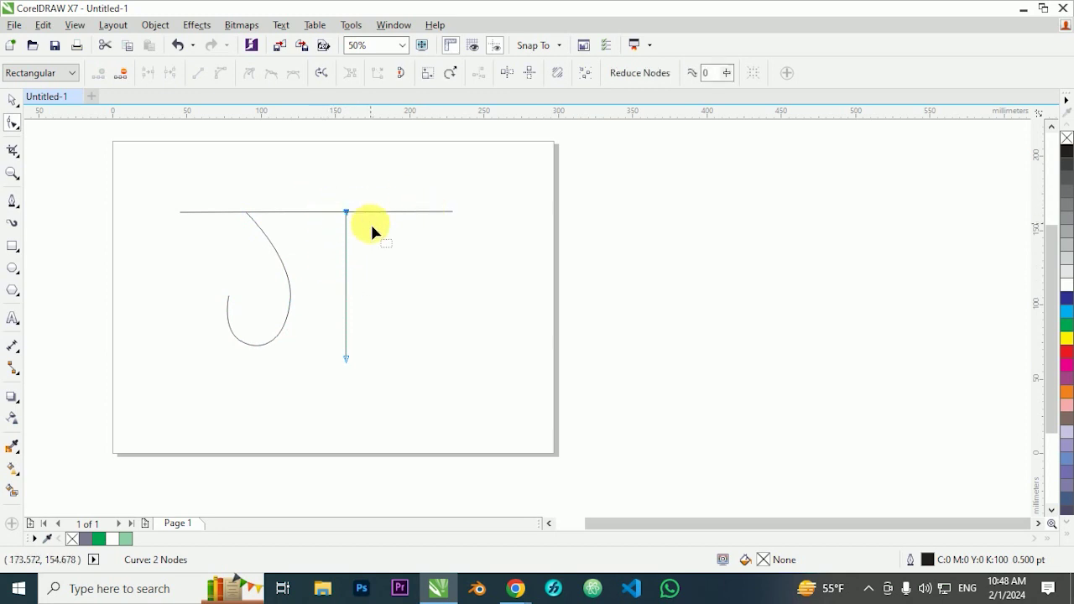
{"action": "left_click", "coordinate": [12, 100]}
{"action": "left_click", "coordinate": [398, 359]}
{"action": "scroll", "coordinate": [375, 354], "scroll_direction": "down", "scroll_amount": 1}
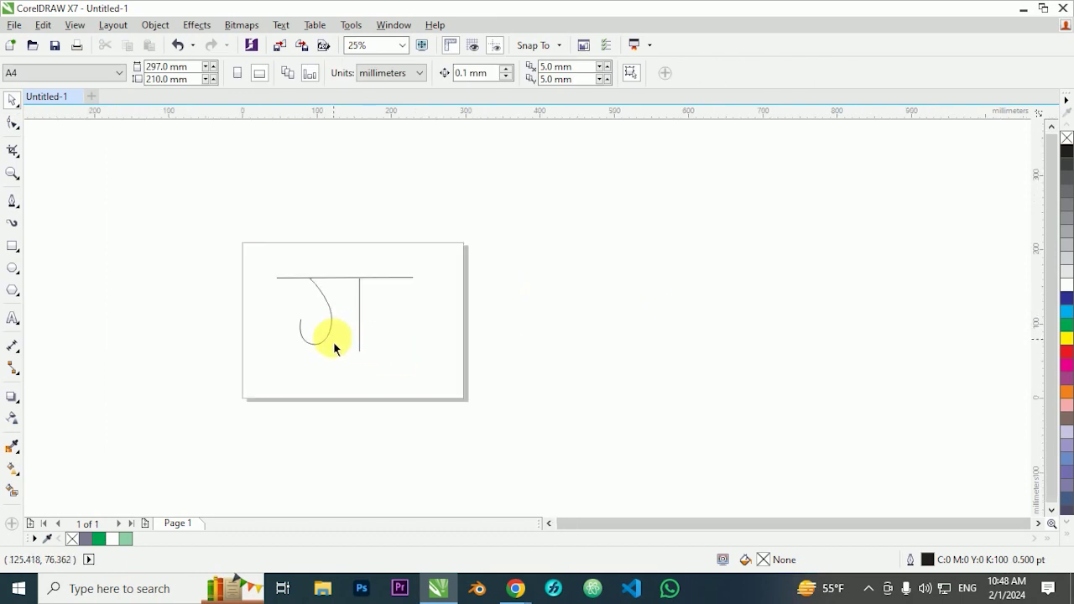
{"action": "scroll", "coordinate": [333, 345], "scroll_direction": "up", "scroll_amount": 1}
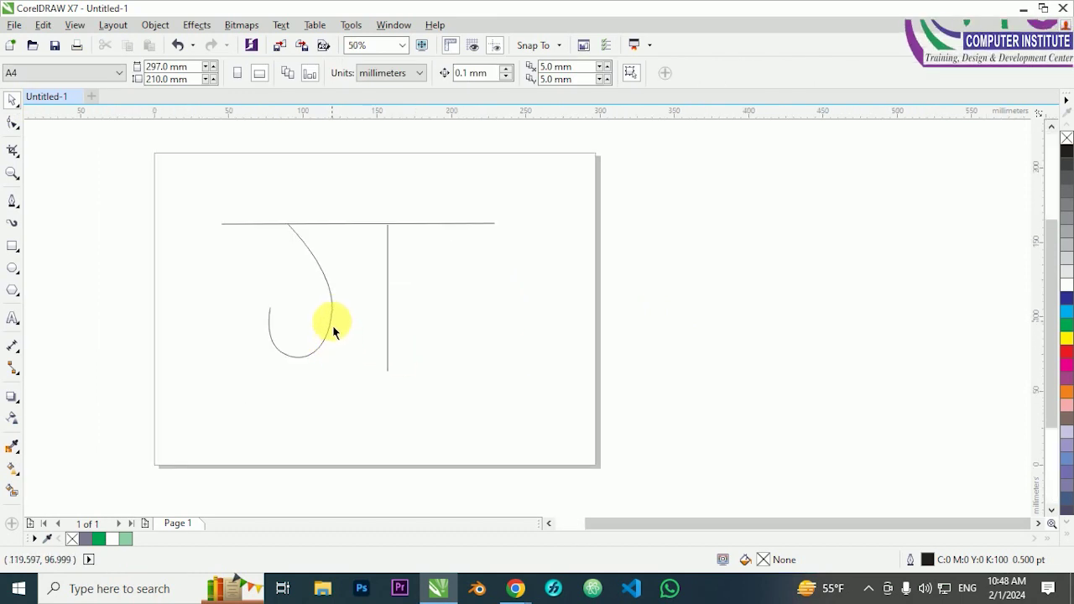
Select the hook curve, activate the Artistic Media tool's Brush mode, review the brush categories and keep Texture.
{"action": "left_click", "coordinate": [330, 329]}
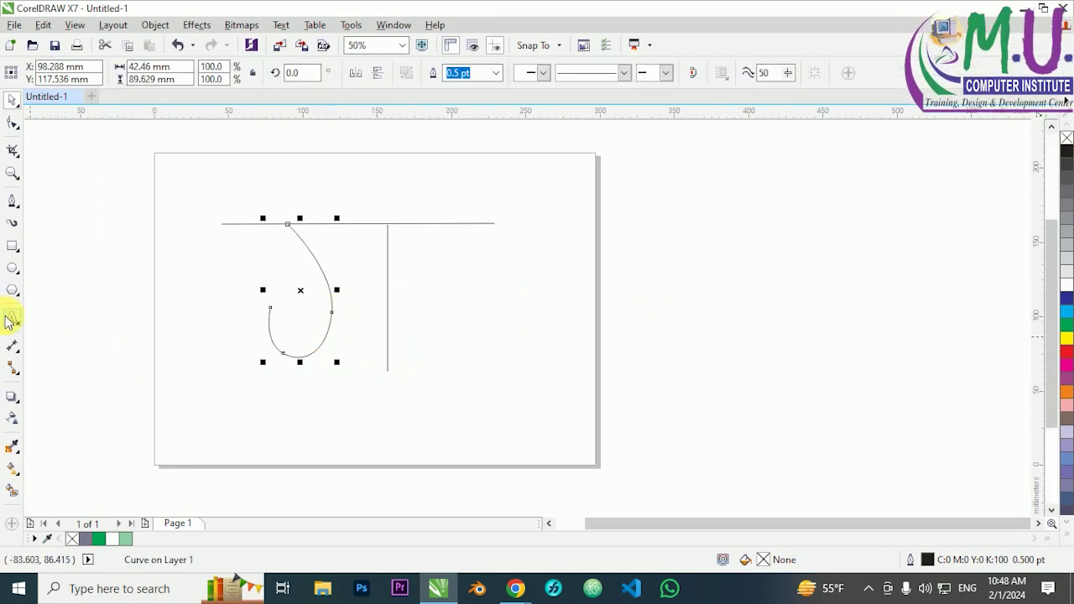
{"action": "left_click", "coordinate": [14, 225]}
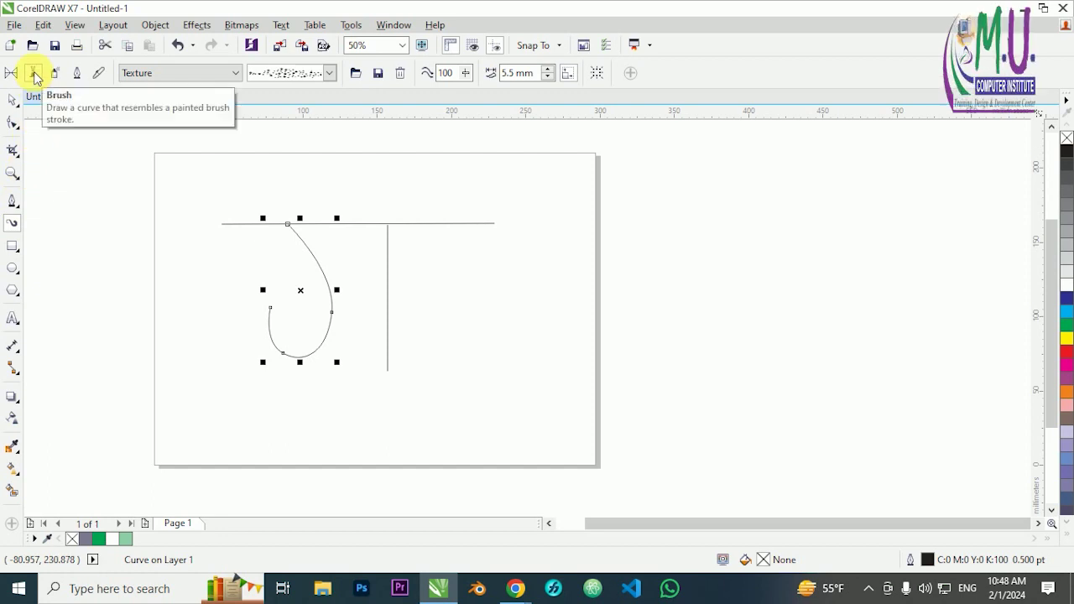
{"action": "left_click", "coordinate": [235, 73]}
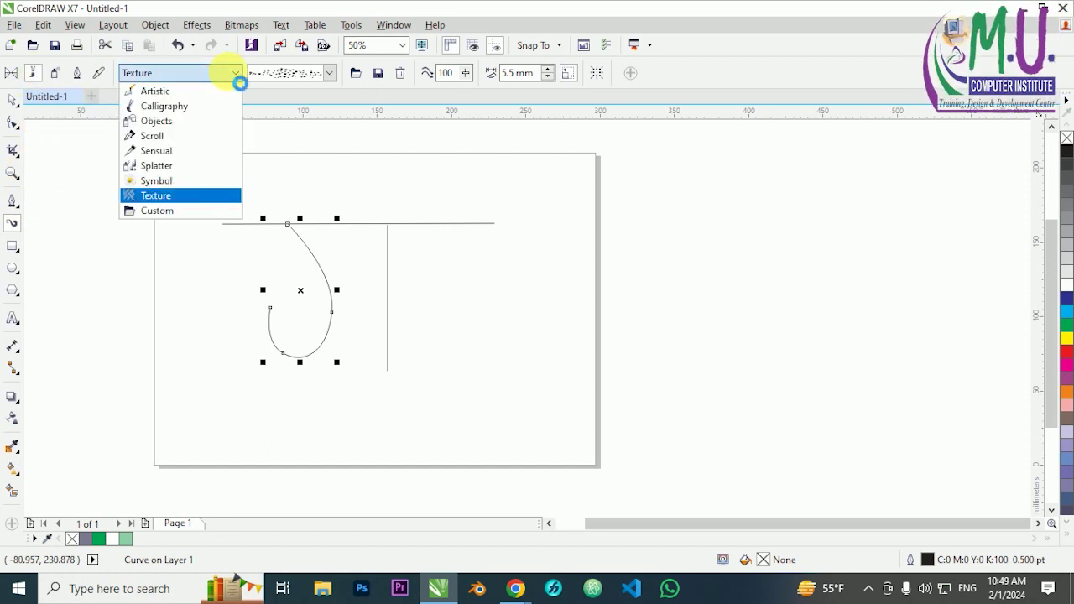
{"action": "key", "text": "Down"}
{"action": "key", "text": "Down"}
{"action": "key", "text": "Down"}
{"action": "key", "text": "Down"}
{"action": "key", "text": "Down"}
{"action": "key", "text": "Down"}
{"action": "key", "text": "Down"}
{"action": "key", "text": "Down"}
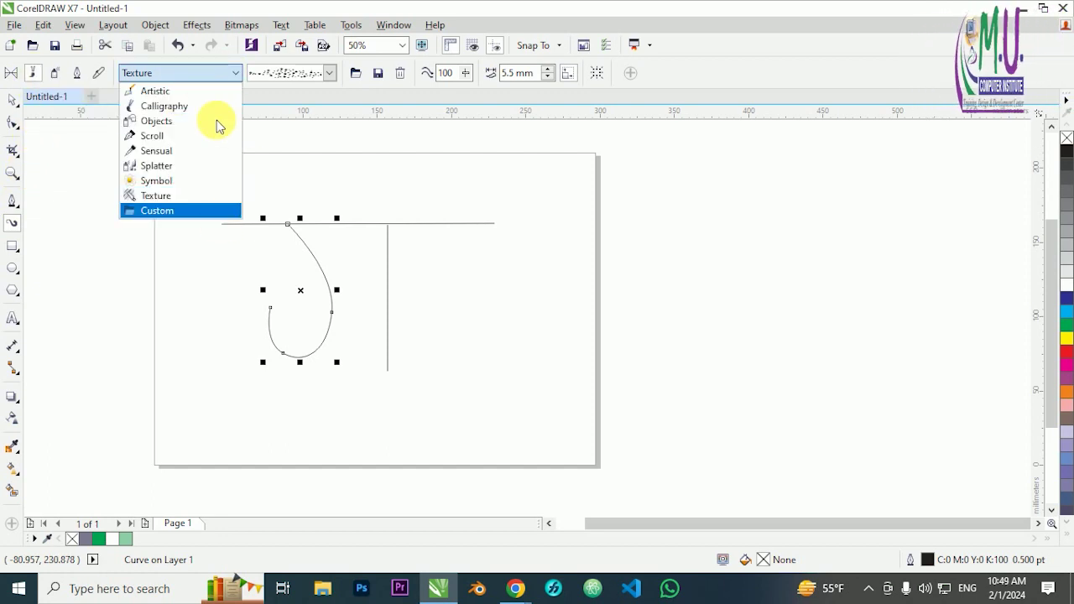
{"action": "left_click", "coordinate": [186, 202]}
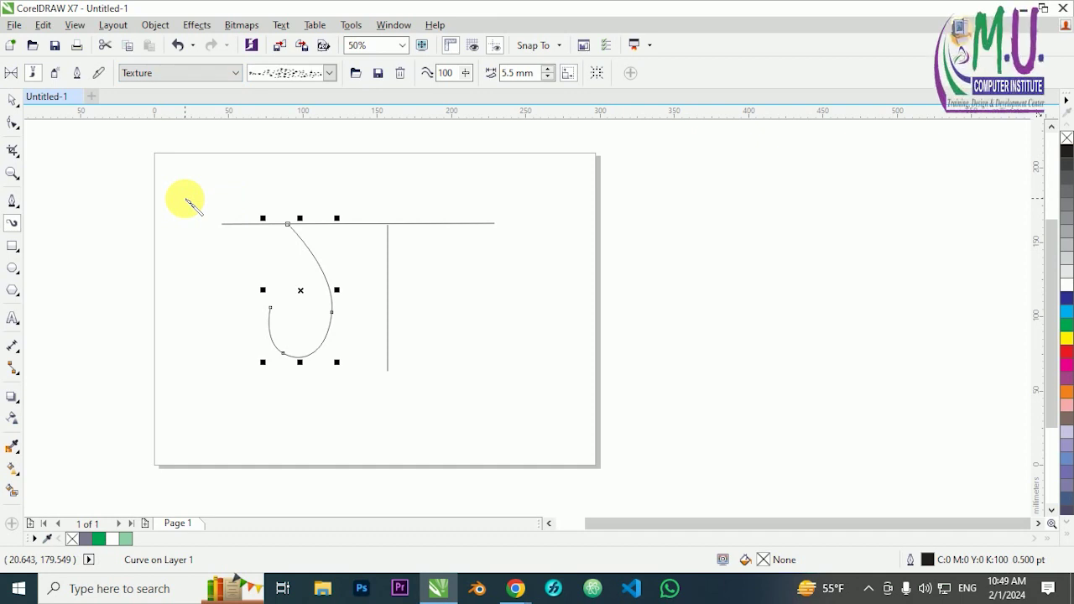
Try the Texture category's double-bar brushstroke on the hook curve and inspect it up close.
{"action": "left_click", "coordinate": [319, 77]}
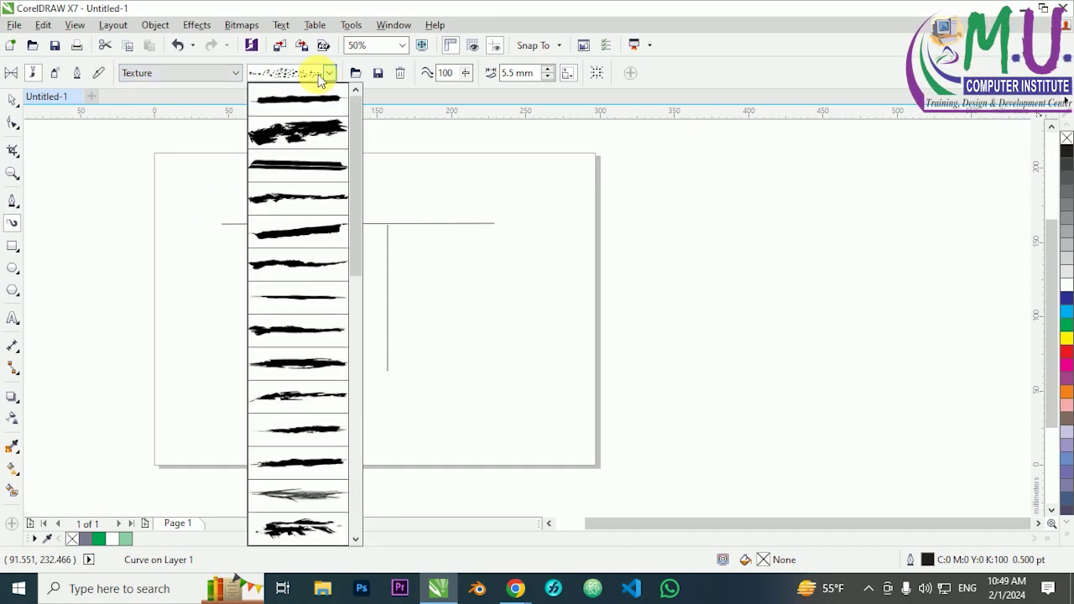
{"action": "left_click", "coordinate": [309, 170]}
{"action": "scroll", "coordinate": [277, 340], "scroll_direction": "up", "scroll_amount": 1}
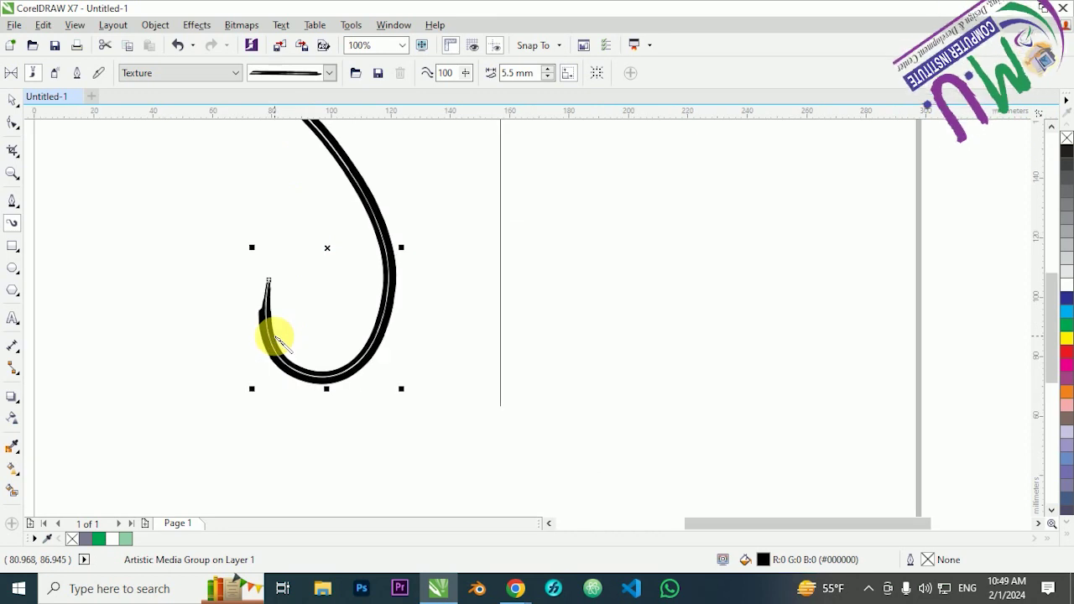
{"action": "scroll", "coordinate": [277, 340], "scroll_direction": "down", "scroll_amount": 1}
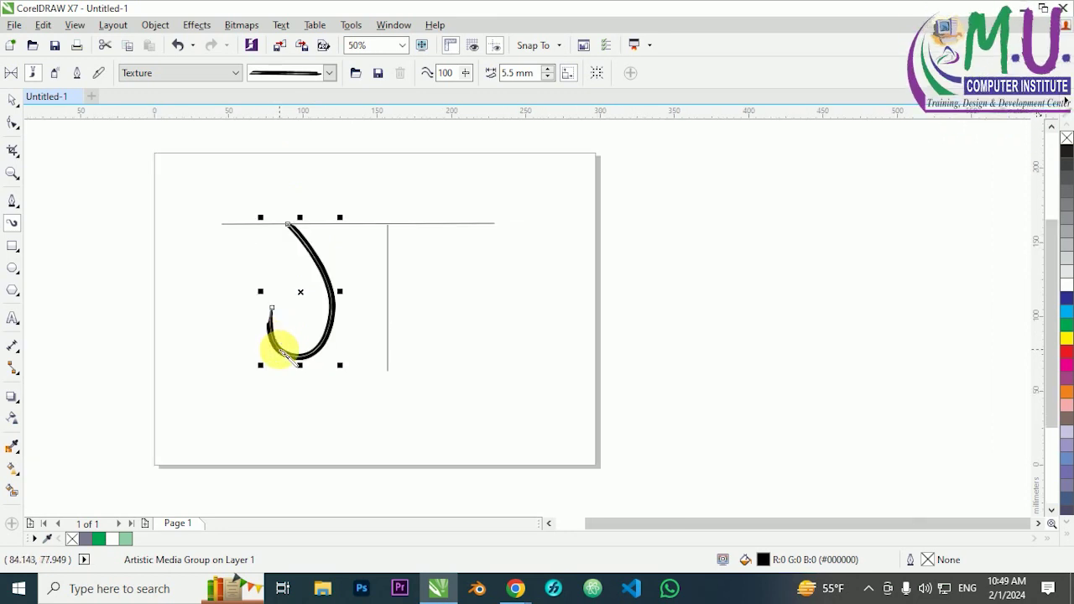
{"action": "scroll", "coordinate": [280, 346], "scroll_direction": "up", "scroll_amount": 1}
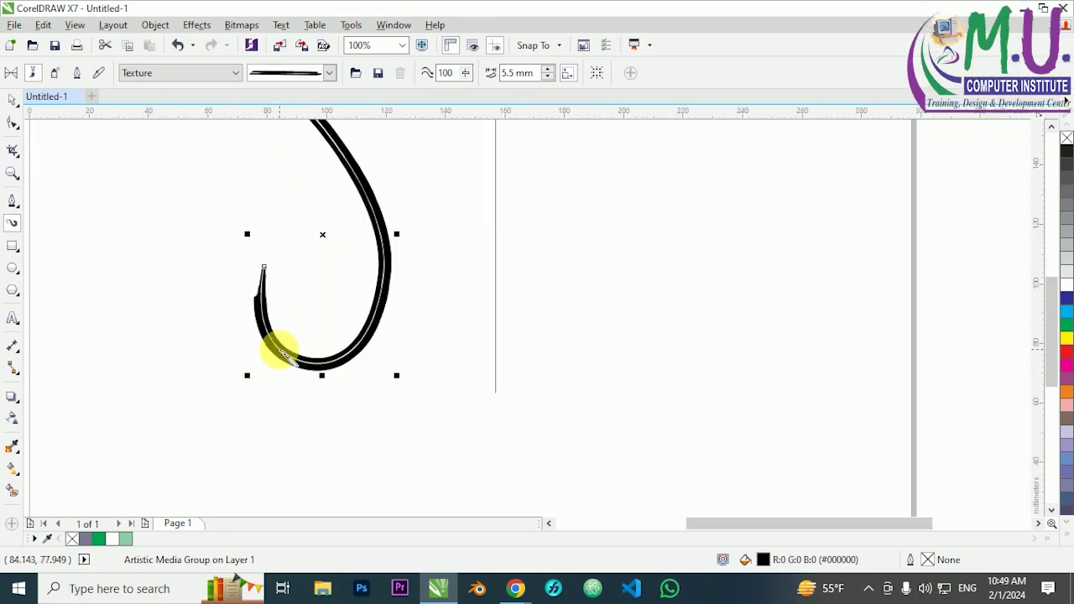
Try three more Texture brushstrokes on the hook curve: the thin ragged one, the slanted solid bar and the rough one with a thick start.
{"action": "left_click", "coordinate": [331, 73]}
{"action": "left_click", "coordinate": [295, 196]}
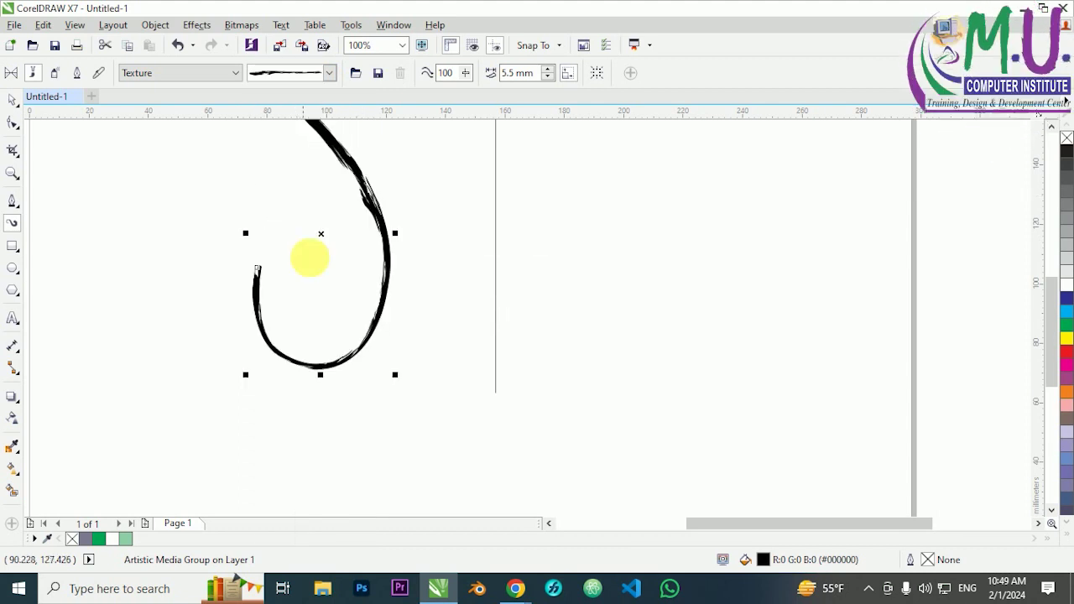
{"action": "scroll", "coordinate": [310, 258], "scroll_direction": "down", "scroll_amount": 1}
{"action": "scroll", "coordinate": [324, 336], "scroll_direction": "up", "scroll_amount": 1}
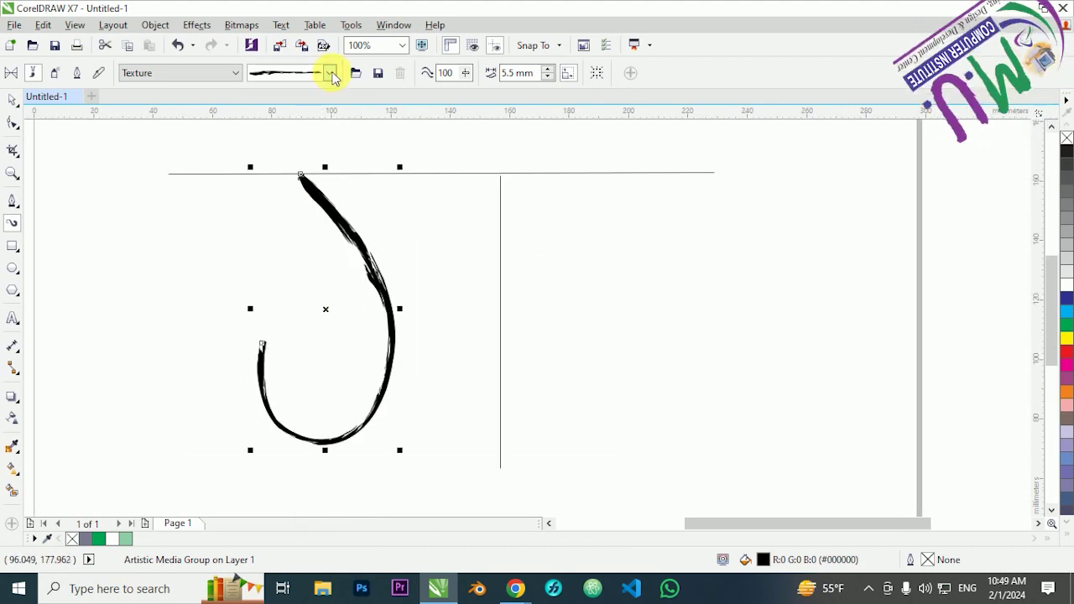
{"action": "left_click", "coordinate": [333, 75]}
{"action": "left_click", "coordinate": [290, 224]}
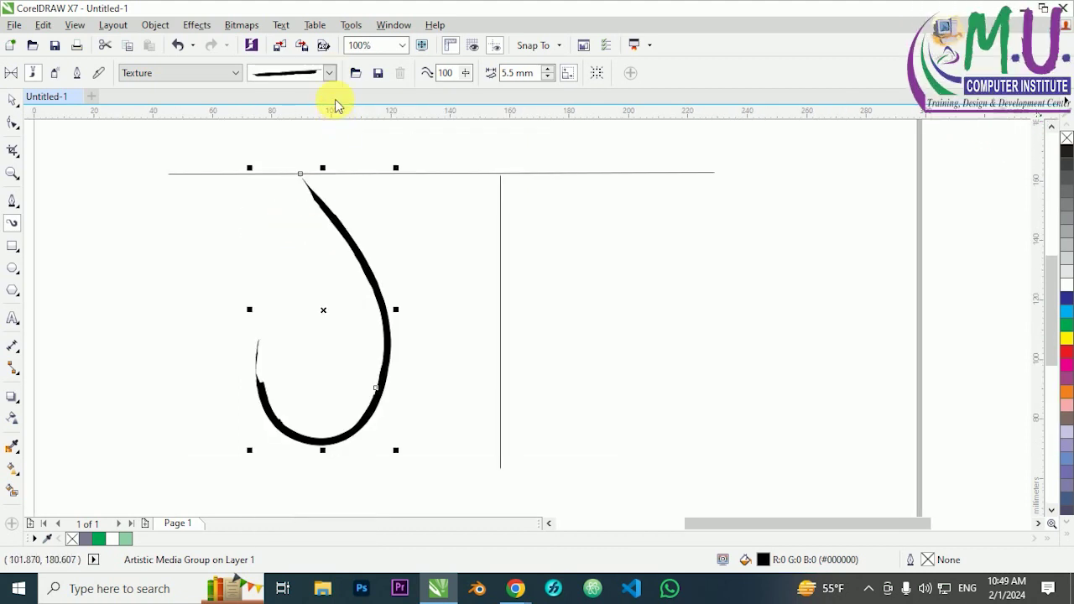
{"action": "left_click", "coordinate": [330, 73]}
{"action": "left_click", "coordinate": [290, 333]}
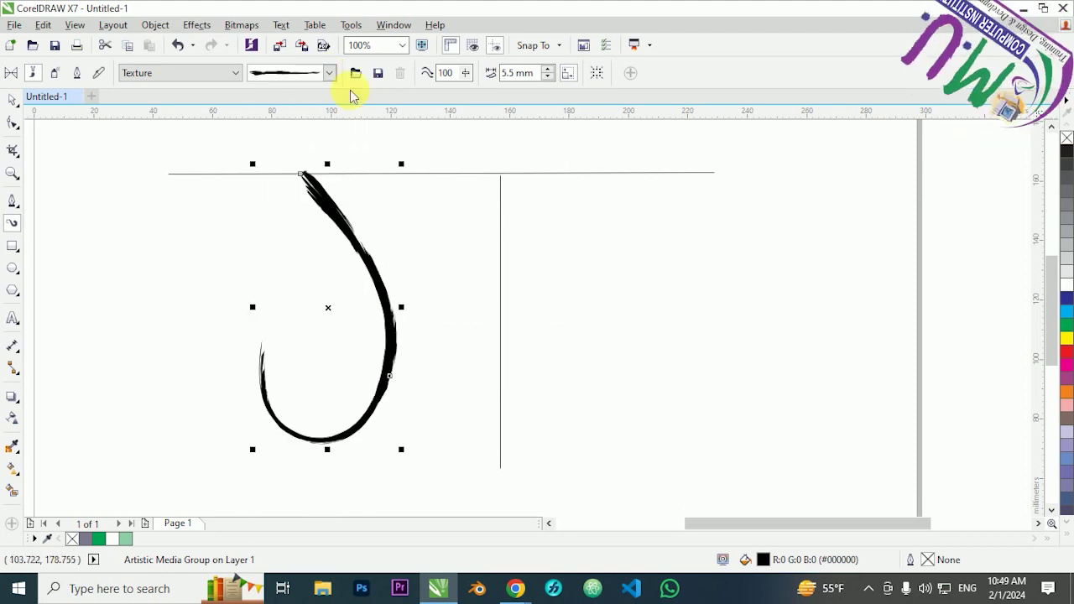
Apply the Texture brushstroke with a thick centre and tapered, frayed ends to the hook curve.
{"action": "left_click", "coordinate": [334, 74]}
{"action": "left_click", "coordinate": [309, 366]}
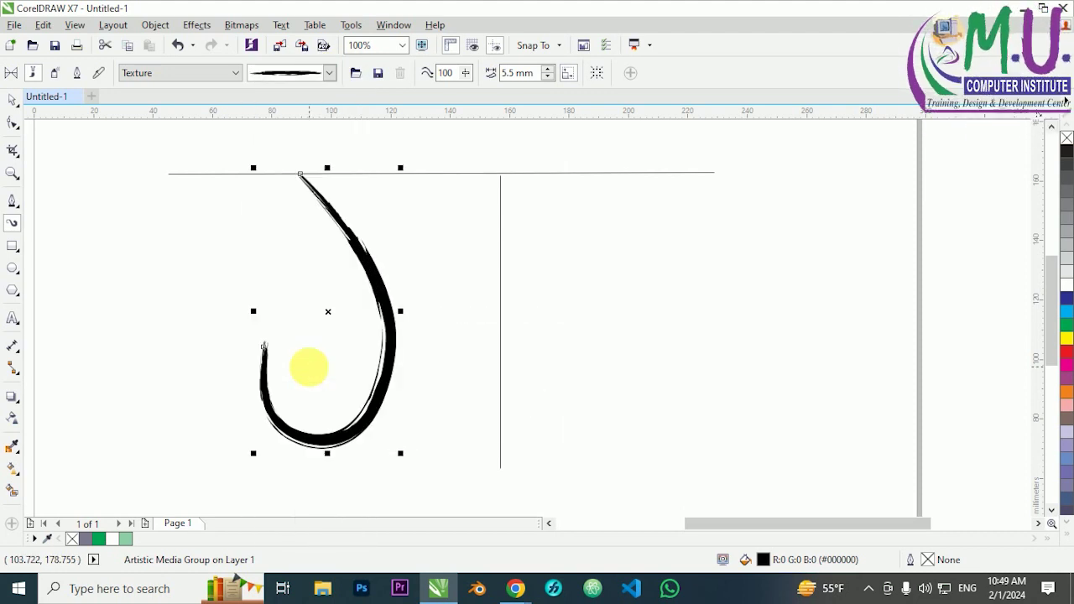
{"action": "scroll", "coordinate": [379, 293], "scroll_direction": "down", "scroll_amount": 2}
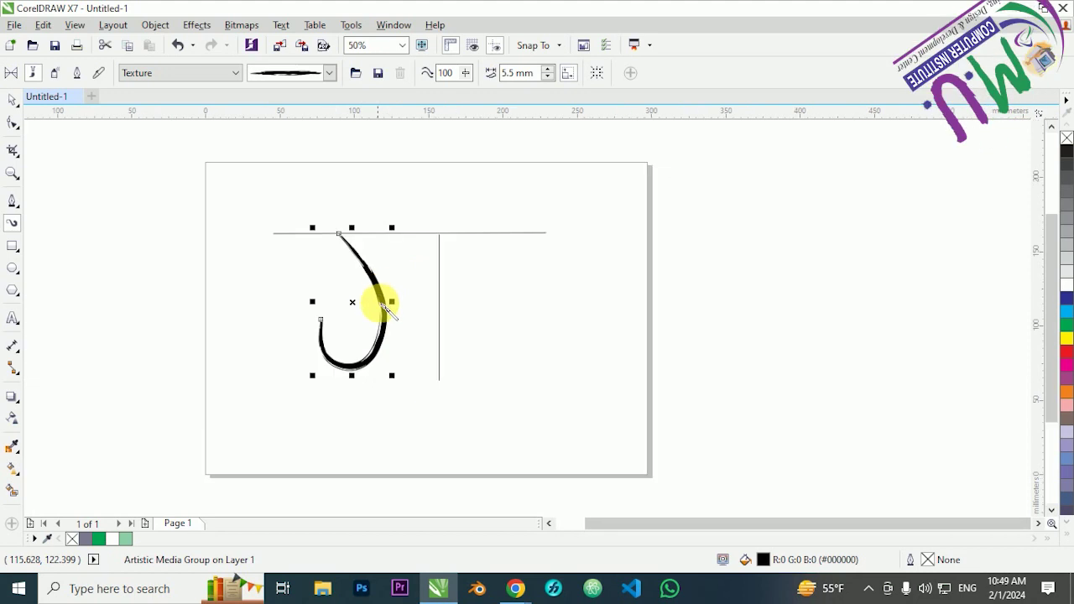
Try the thick-centred Texture brushstroke and the Symbol category's leaf brushstroke on the plain vertical line.
{"action": "left_click", "coordinate": [442, 324]}
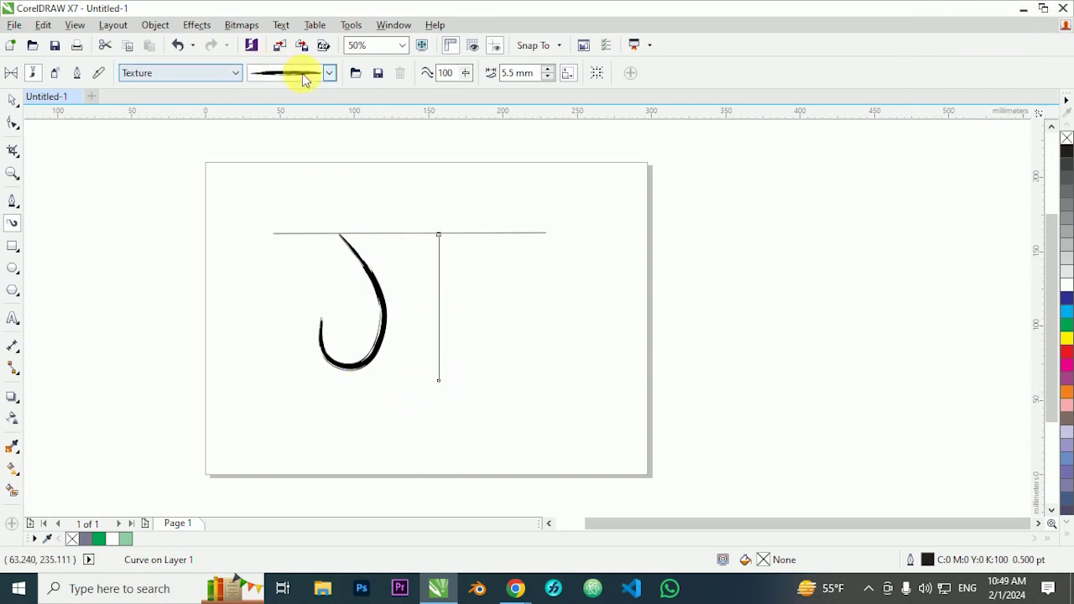
{"action": "left_click", "coordinate": [328, 73]}
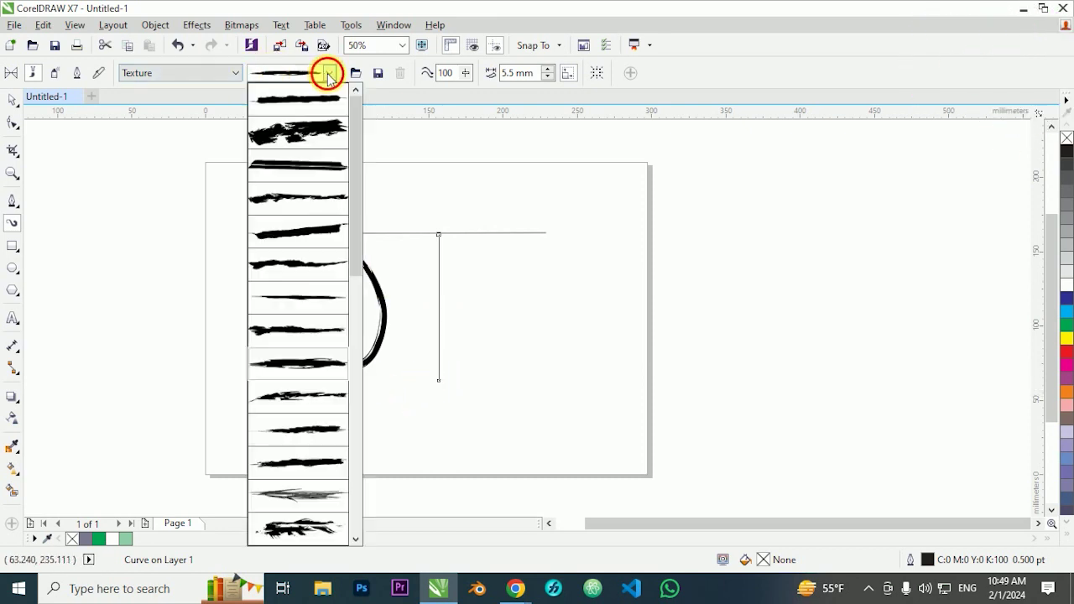
{"action": "left_click", "coordinate": [285, 371]}
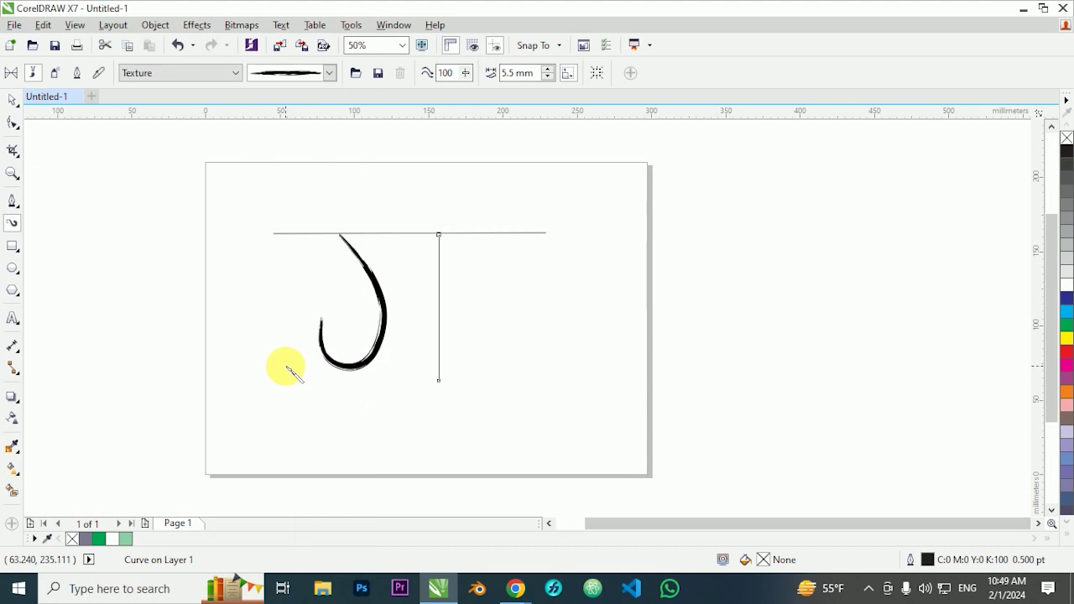
{"action": "left_click", "coordinate": [217, 77]}
{"action": "left_click", "coordinate": [187, 180]}
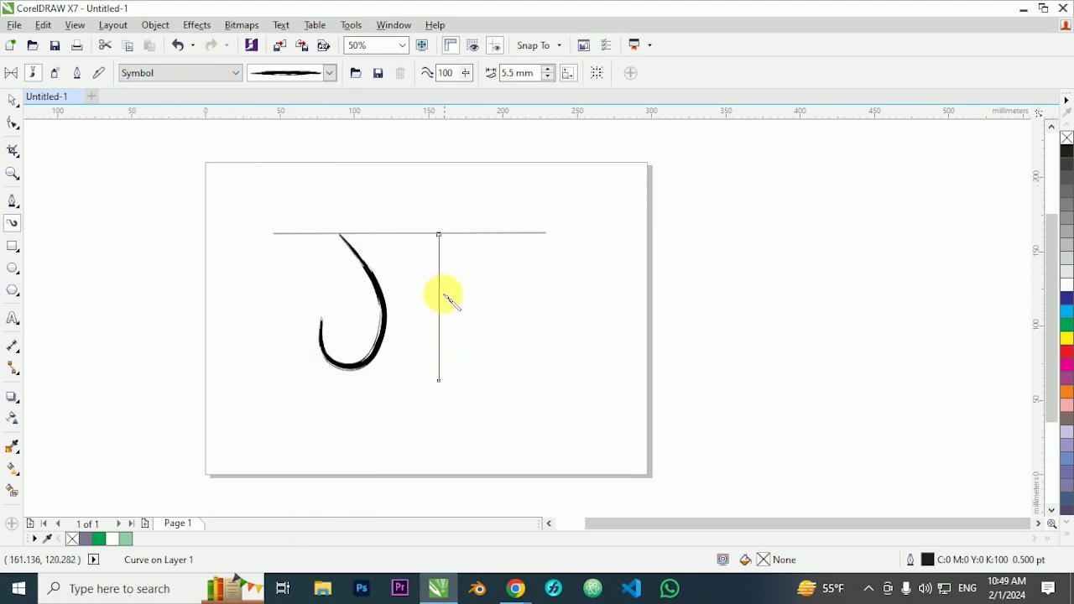
{"action": "left_click", "coordinate": [289, 73]}
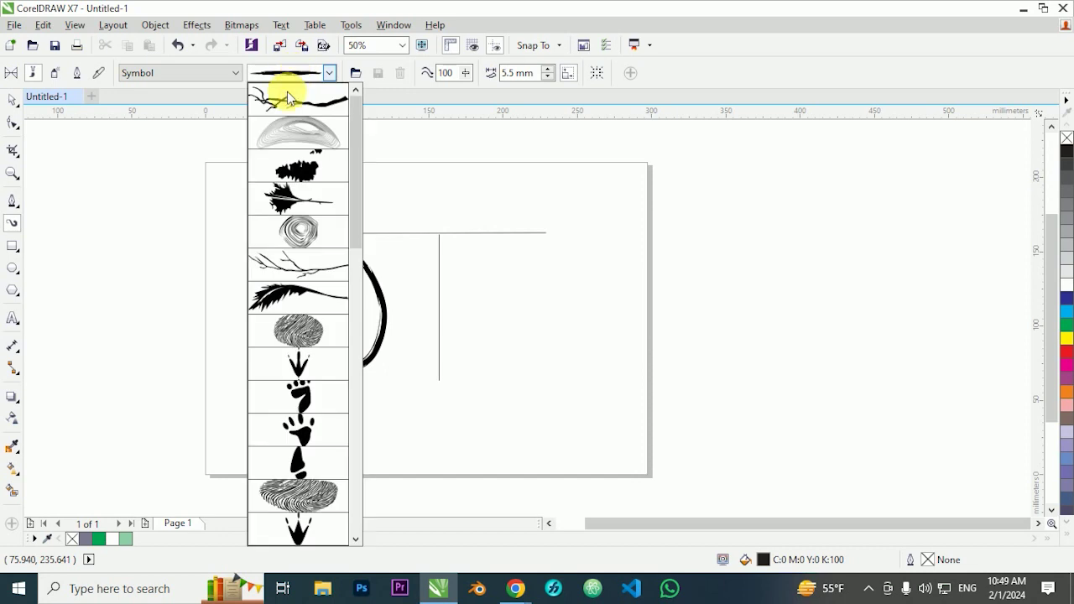
{"action": "left_click", "coordinate": [302, 202]}
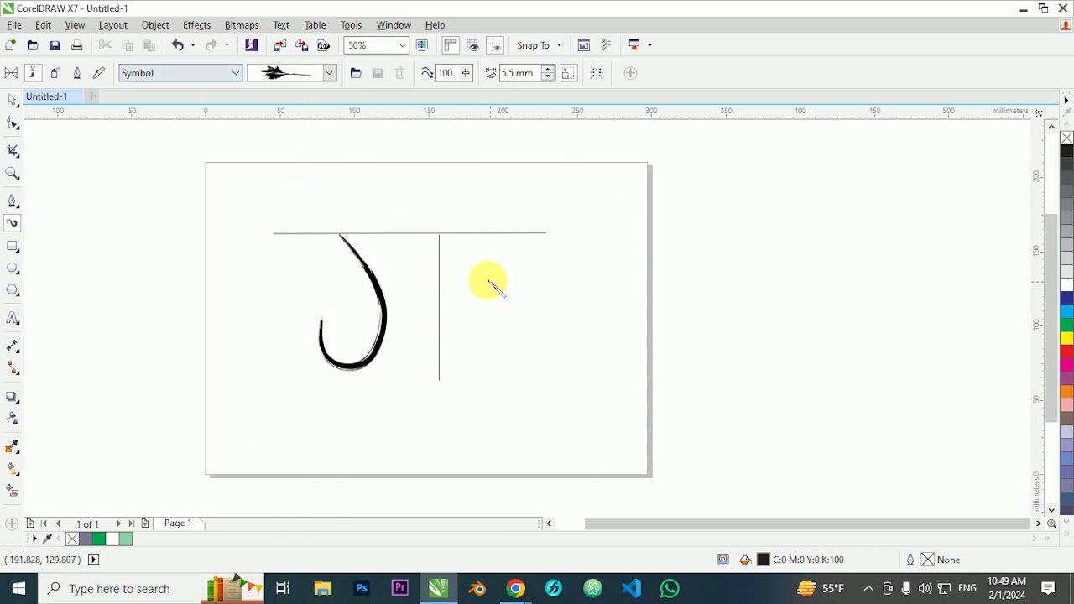
Return to the Texture category, try the broad ragged brushstroke on the vertical line, and settle on the thick-centred one with tapered, frayed ends.
{"action": "left_click", "coordinate": [170, 77]}
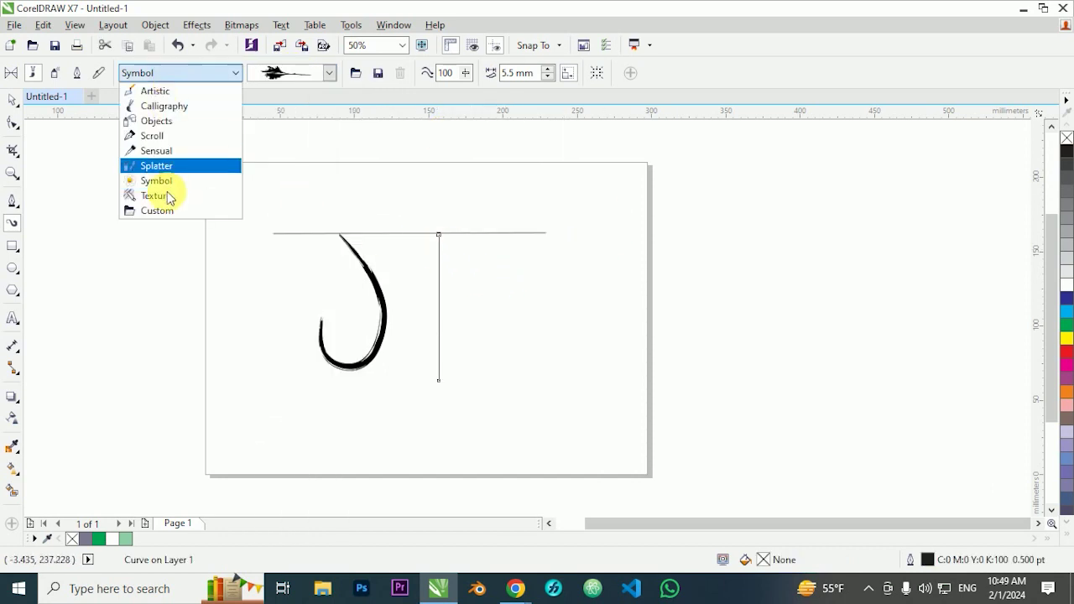
{"action": "left_click", "coordinate": [163, 196]}
{"action": "left_click", "coordinate": [281, 75]}
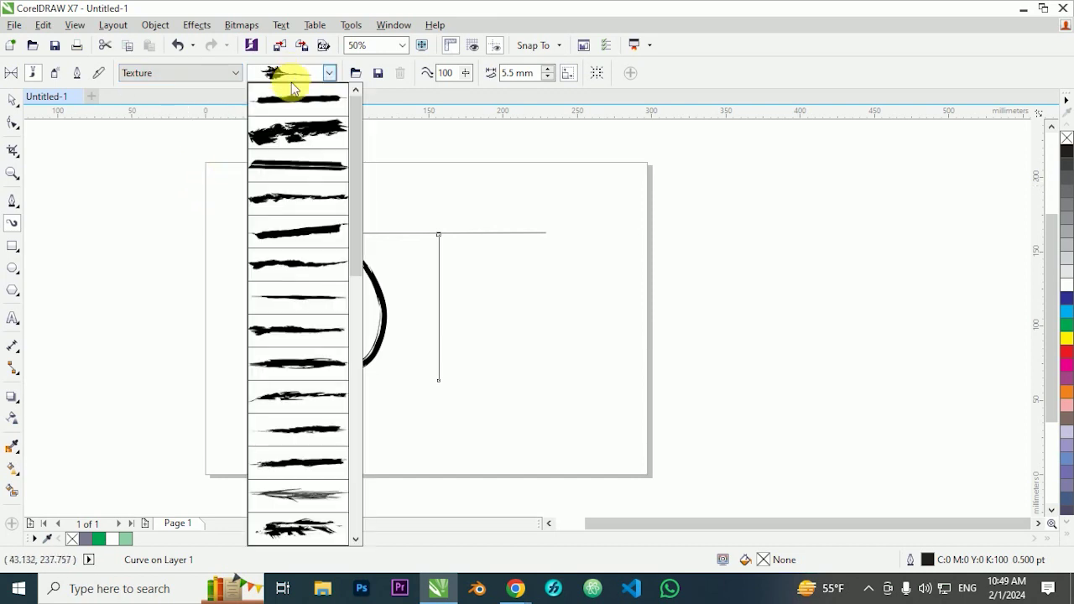
{"action": "left_click", "coordinate": [304, 134]}
{"action": "left_click", "coordinate": [330, 74]}
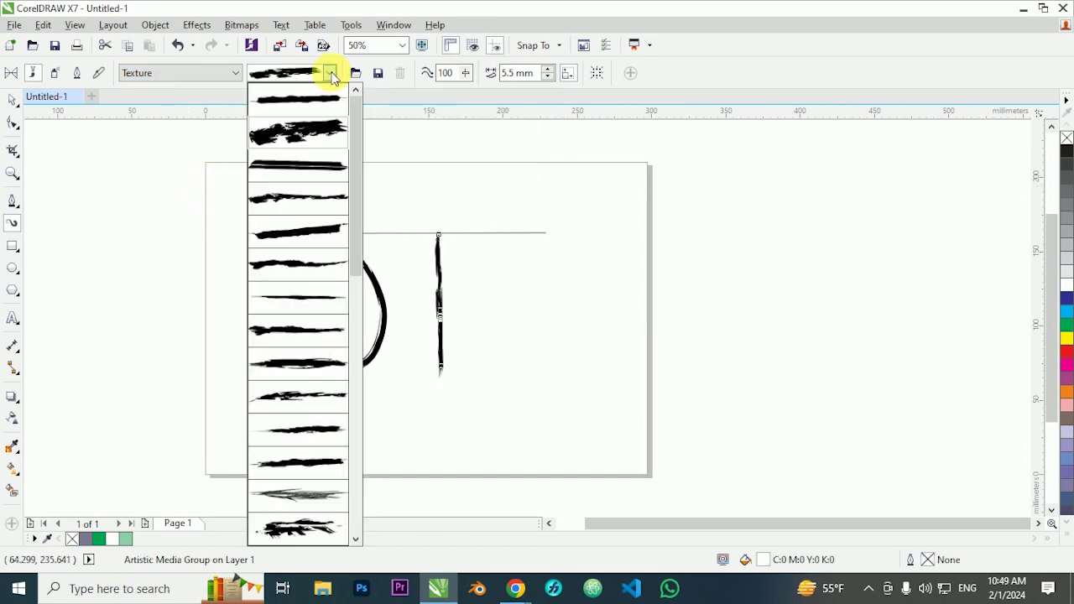
{"action": "left_click", "coordinate": [297, 365]}
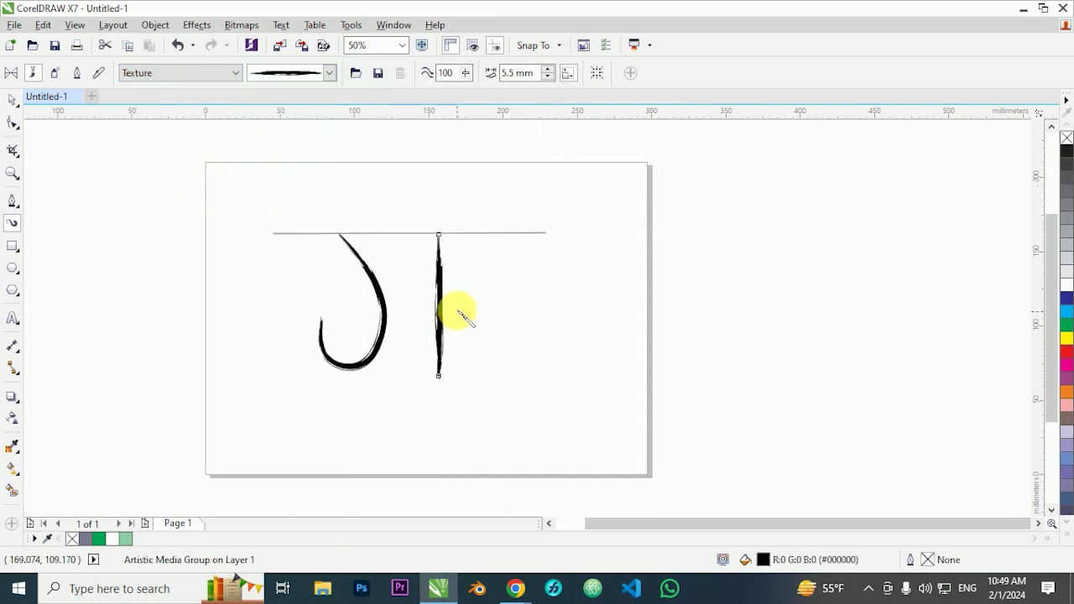
Apply the same thick-centred Texture brushstroke with tapered, frayed ends to the horizontal line across the letter's top.
{"action": "scroll", "coordinate": [446, 254], "scroll_direction": "up", "scroll_amount": 1}
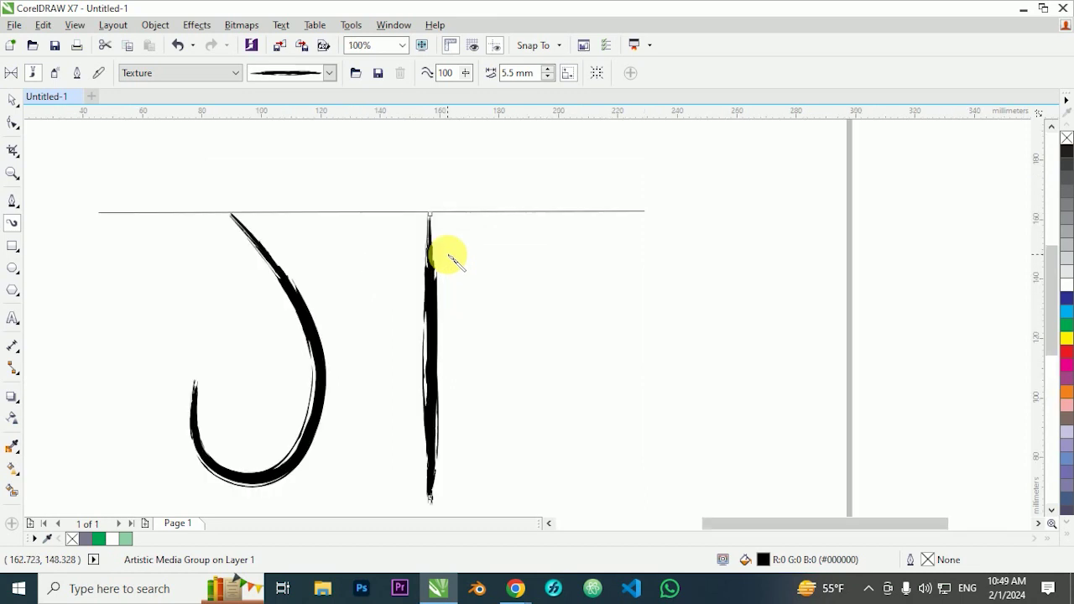
{"action": "left_click", "coordinate": [396, 212]}
{"action": "left_click", "coordinate": [330, 74]}
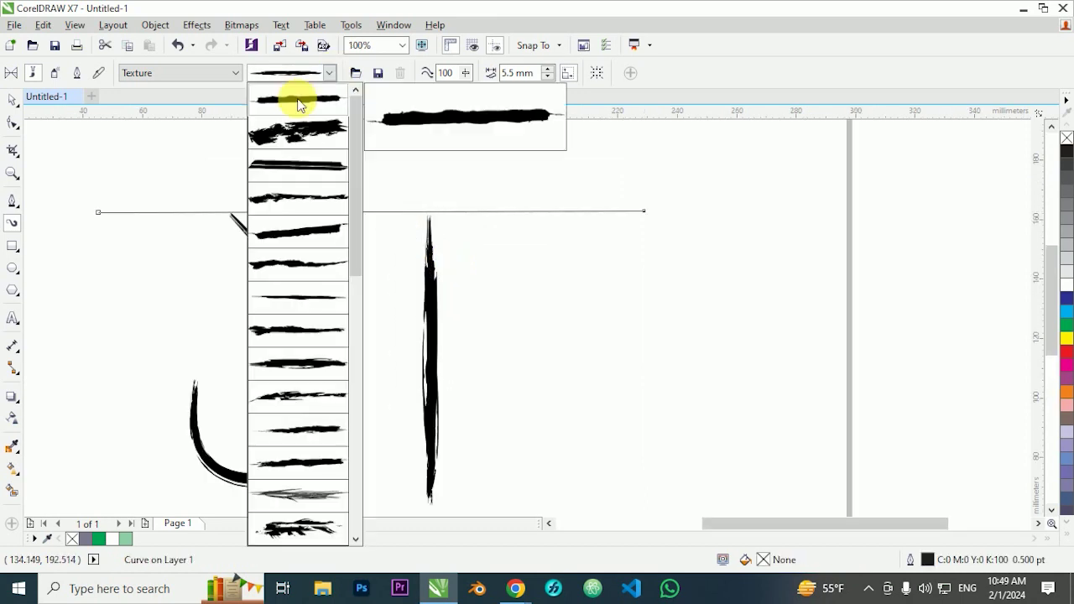
{"action": "left_click", "coordinate": [317, 144]}
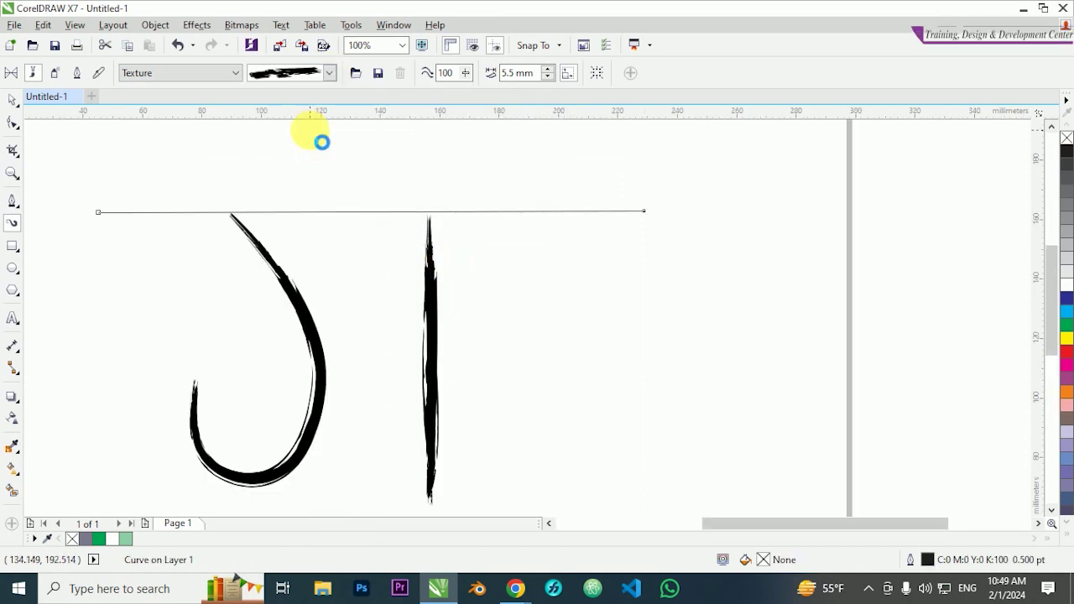
{"action": "left_click", "coordinate": [329, 74]}
{"action": "left_click", "coordinate": [308, 366]}
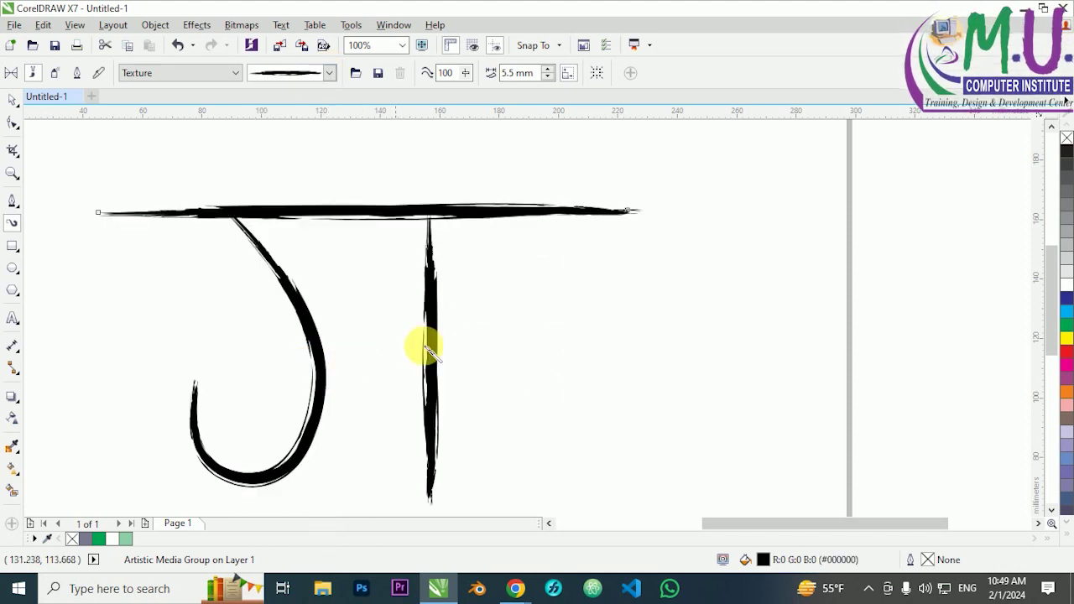
{"action": "scroll", "coordinate": [422, 255], "scroll_direction": "down", "scroll_amount": 2}
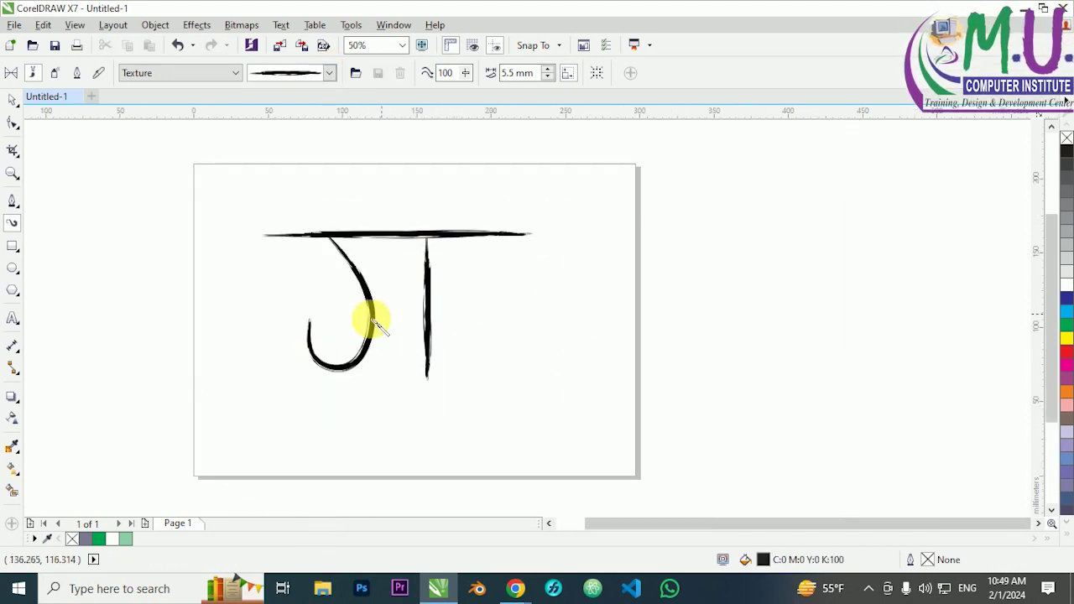
Recolour the letter's hook, horizontal and vertical brushstrokes green one after another.
{"action": "left_click", "coordinate": [12, 99]}
{"action": "scroll", "coordinate": [372, 321], "scroll_direction": "up", "scroll_amount": 2}
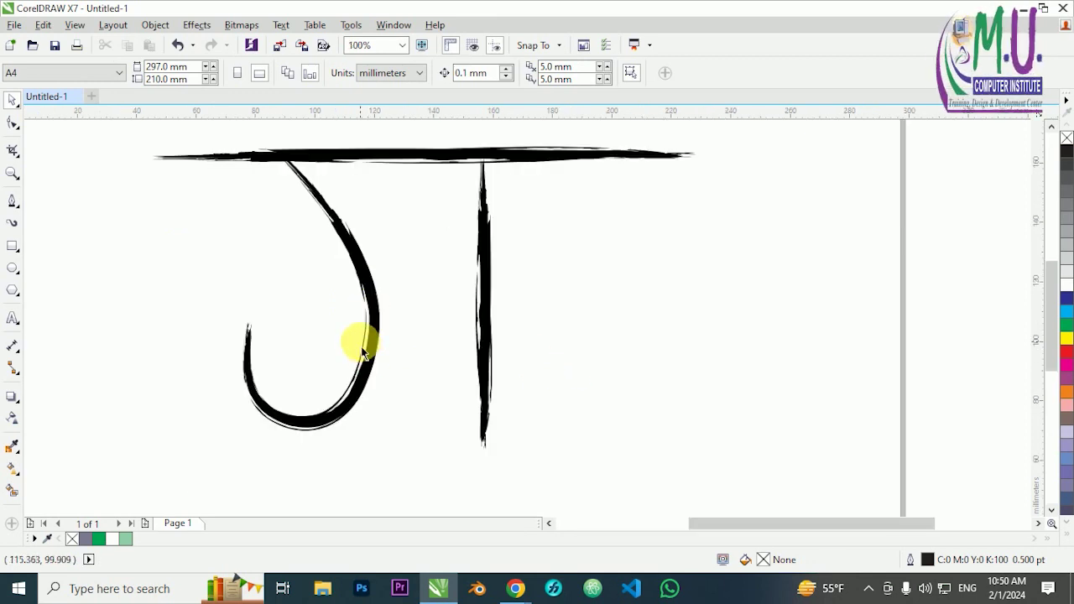
{"action": "scroll", "coordinate": [361, 343], "scroll_direction": "down", "scroll_amount": 2}
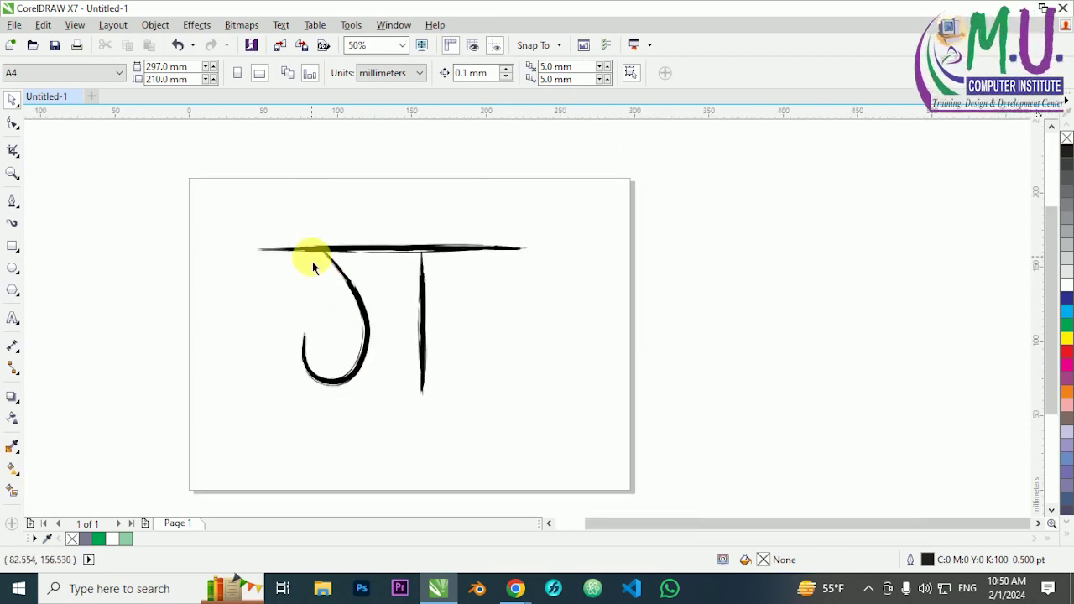
{"action": "left_click", "coordinate": [366, 350]}
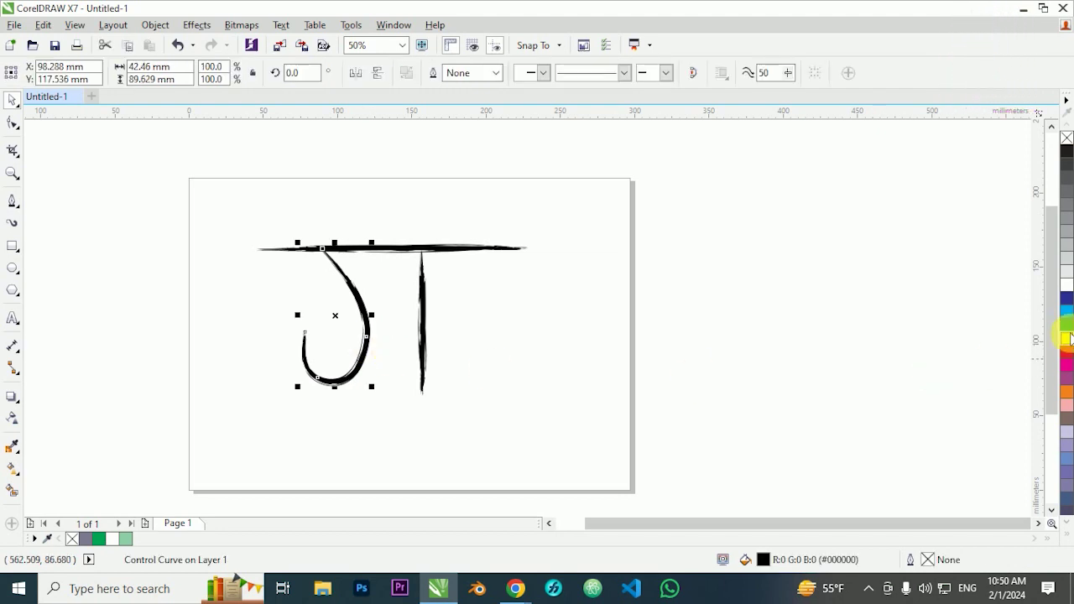
{"action": "left_click", "coordinate": [1069, 330]}
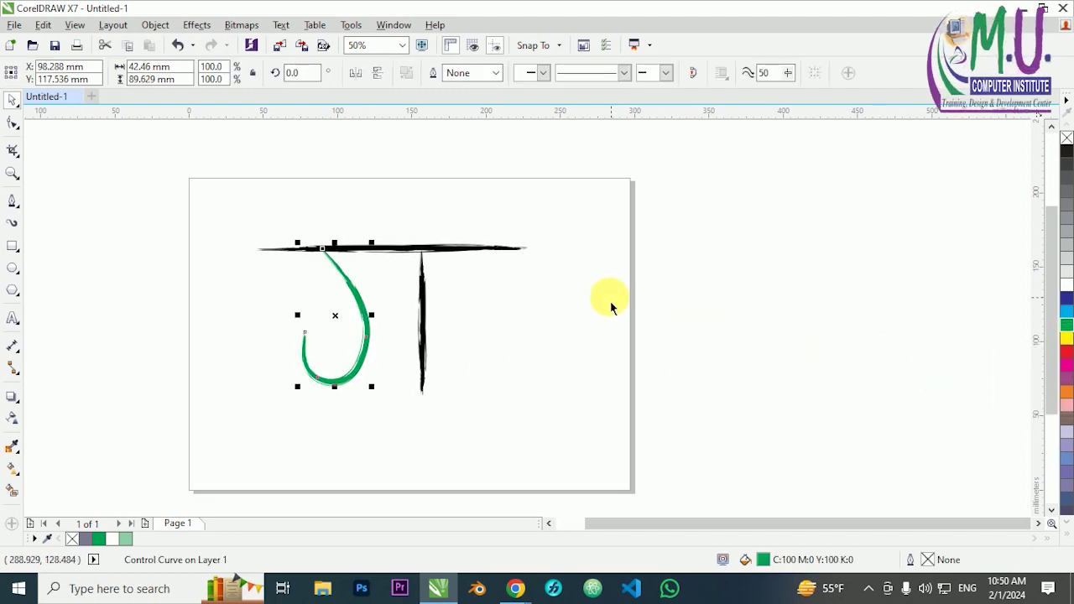
{"action": "left_click", "coordinate": [495, 262]}
{"action": "left_click", "coordinate": [495, 250]}
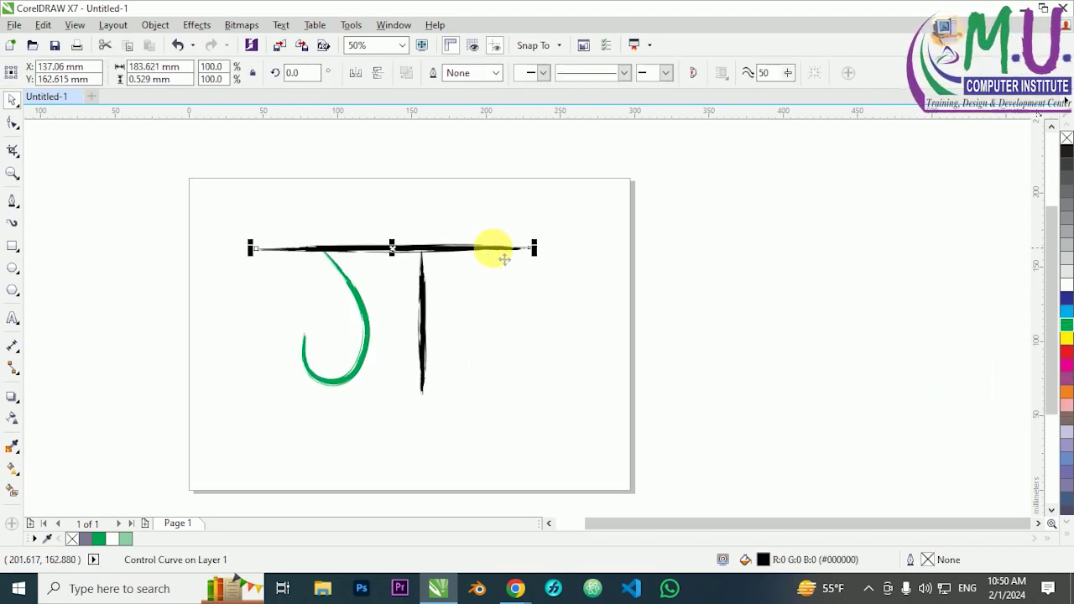
{"action": "left_click", "coordinate": [1066, 333]}
{"action": "left_click", "coordinate": [423, 309]}
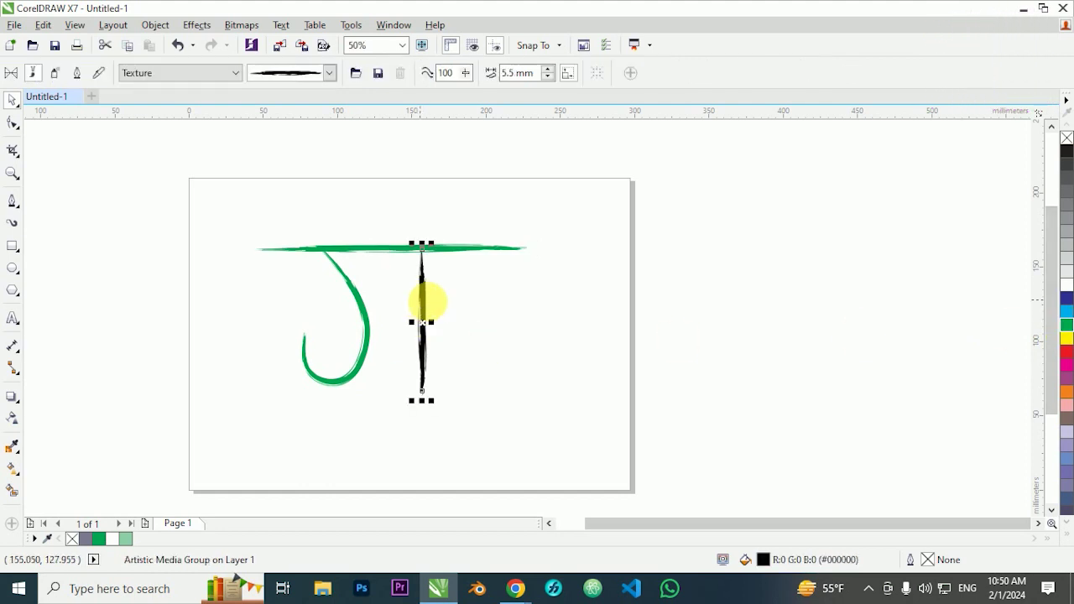
{"action": "left_click", "coordinate": [810, 336]}
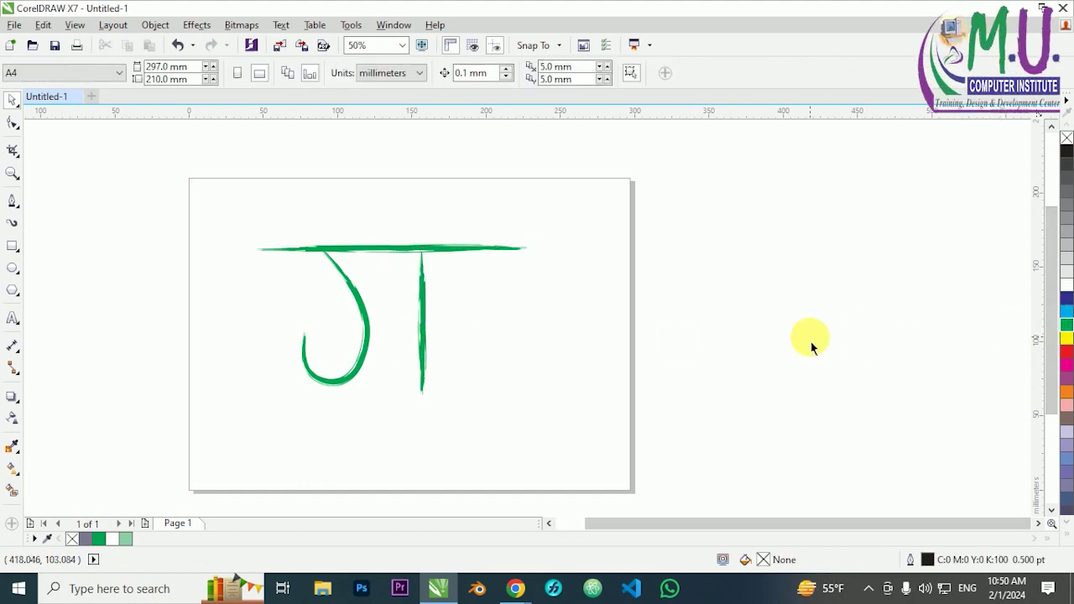
Select the whole letter, scale it to about 197 x 110 mm, and move it toward the page's upper-left corner.
{"action": "scroll", "coordinate": [294, 289], "scroll_direction": "down", "scroll_amount": 1}
{"action": "mouse_move", "coordinate": [620, 456]}
{"action": "left_mouse_down"}
{"action": "mouse_move", "coordinate": [444, 381]}
{"action": "mouse_move", "coordinate": [623, 489]}
{"action": "mouse_move", "coordinate": [422, 354]}
{"action": "left_mouse_up"}
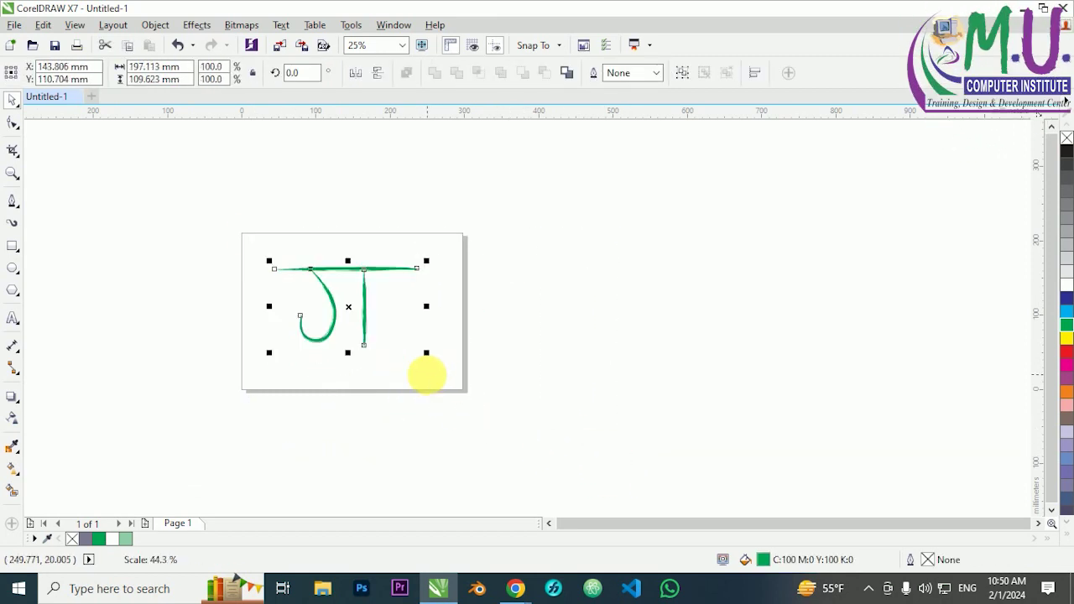
{"action": "scroll", "coordinate": [321, 304], "scroll_direction": "up", "scroll_amount": 1}
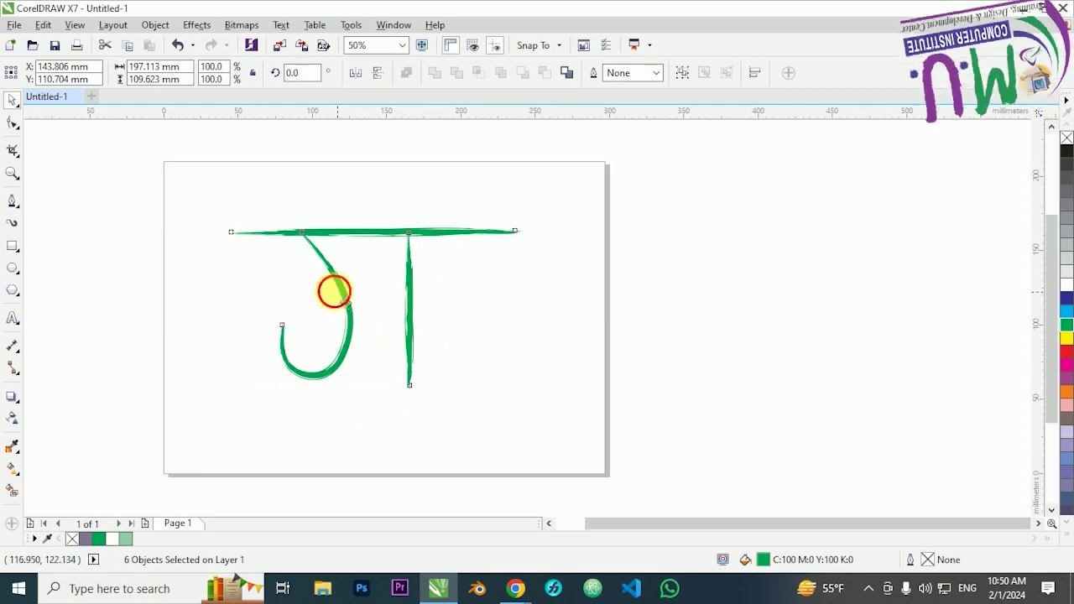
{"action": "left_click_drag", "start_coordinate": [334, 291], "coordinate": [300, 275]}
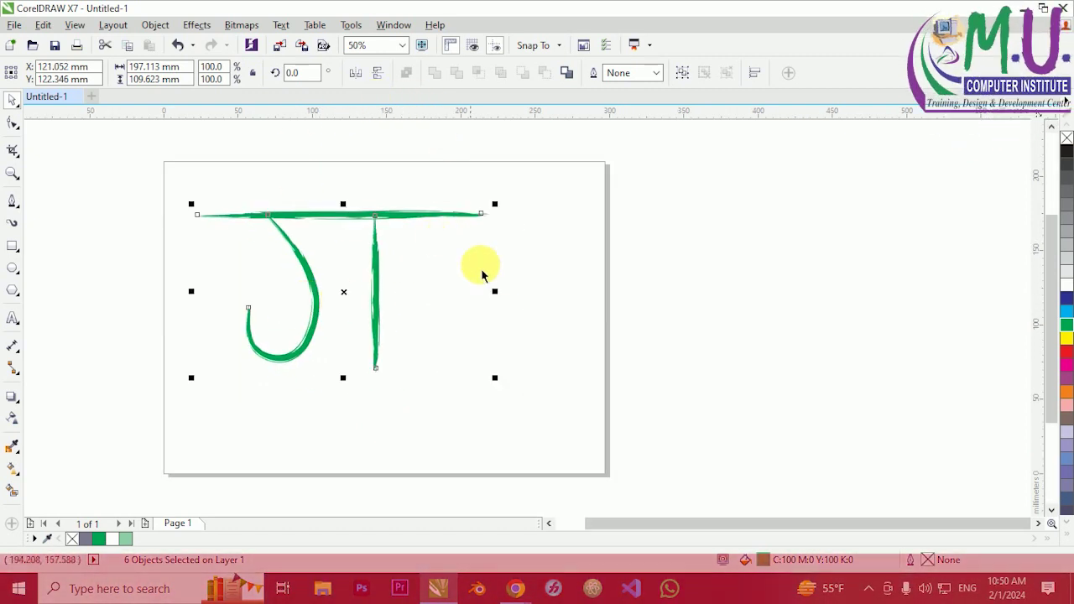
{"action": "left_click", "coordinate": [545, 263]}
Break the hook's Artistic Media group apart and move its control curve off the page's right side.
{"action": "left_click", "coordinate": [323, 288]}
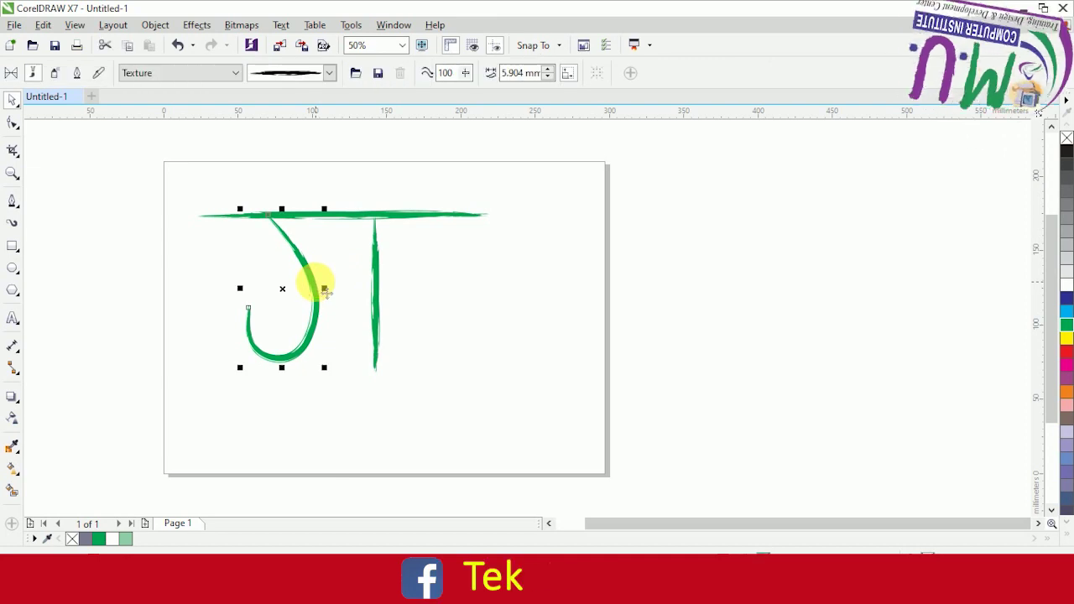
{"action": "left_click", "coordinate": [151, 25]}
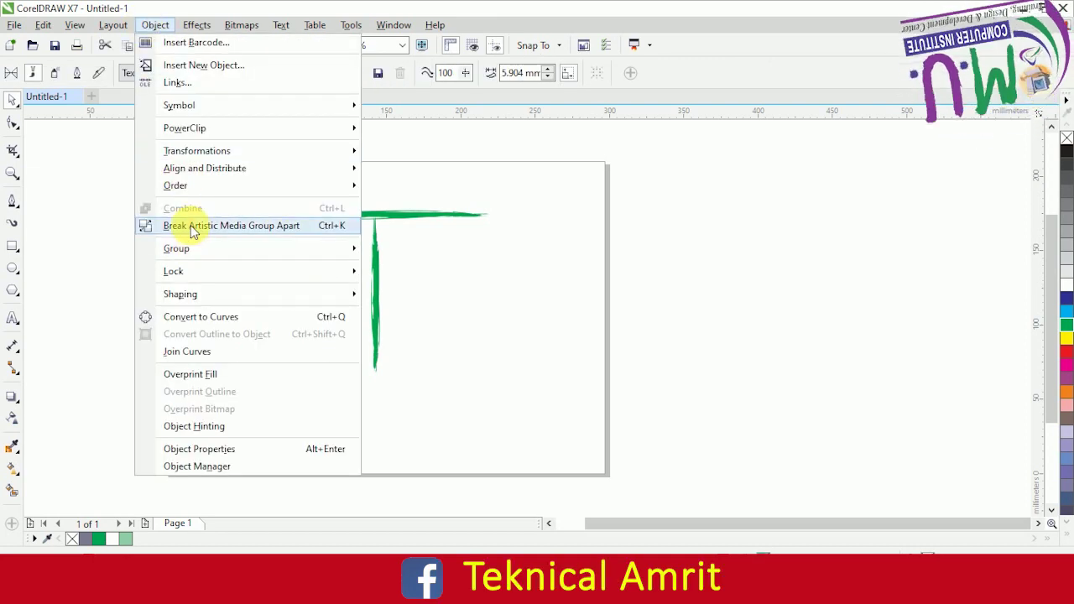
{"action": "left_click", "coordinate": [192, 231]}
{"action": "left_click", "coordinate": [336, 344]}
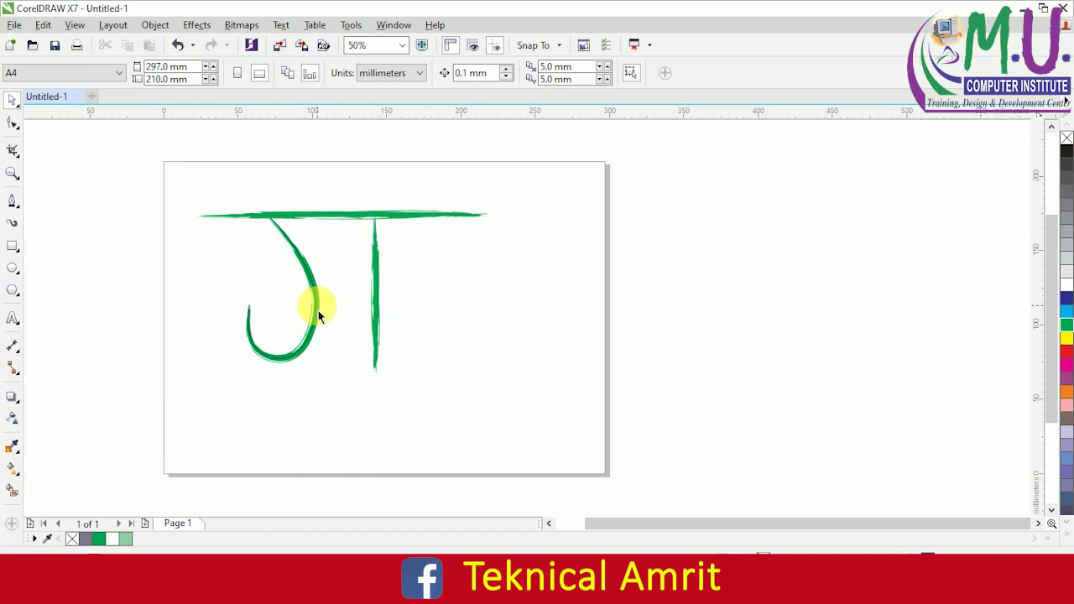
{"action": "left_click", "coordinate": [318, 310]}
{"action": "left_click_drag", "start_coordinate": [318, 311], "coordinate": [688, 319]}
Break the Artistic Media groups of the vertical and horizontal strokes apart.
{"action": "key", "text": "i"}
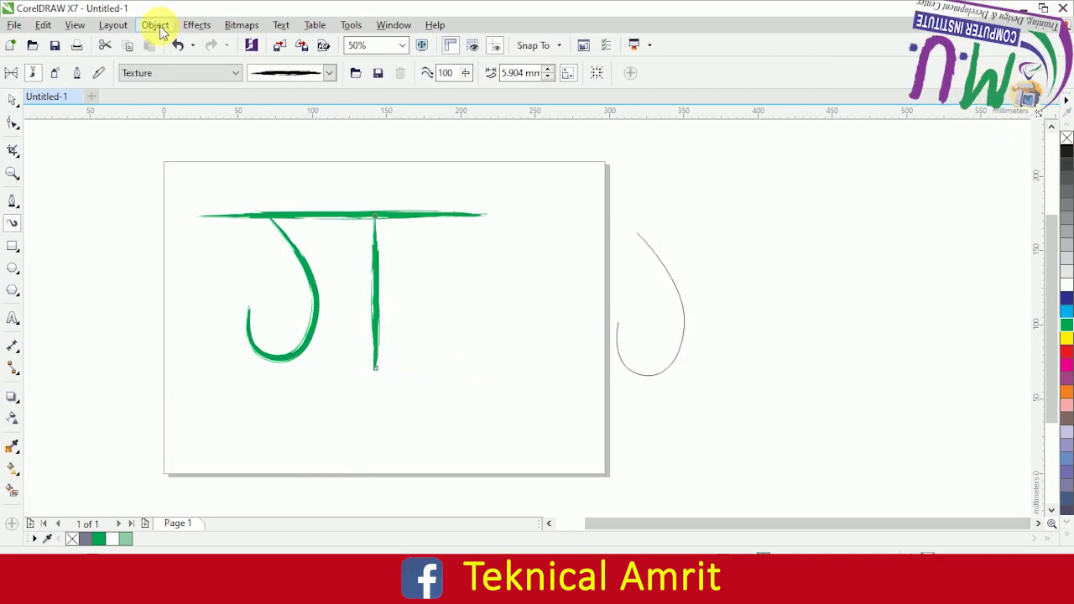
{"action": "left_click", "coordinate": [158, 27]}
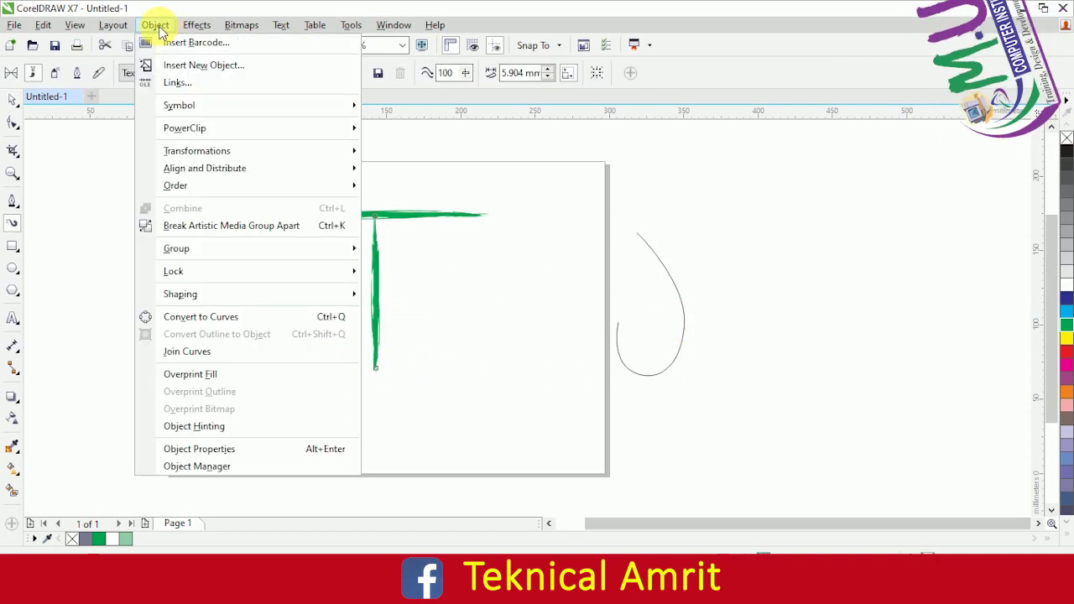
{"action": "left_click", "coordinate": [205, 229]}
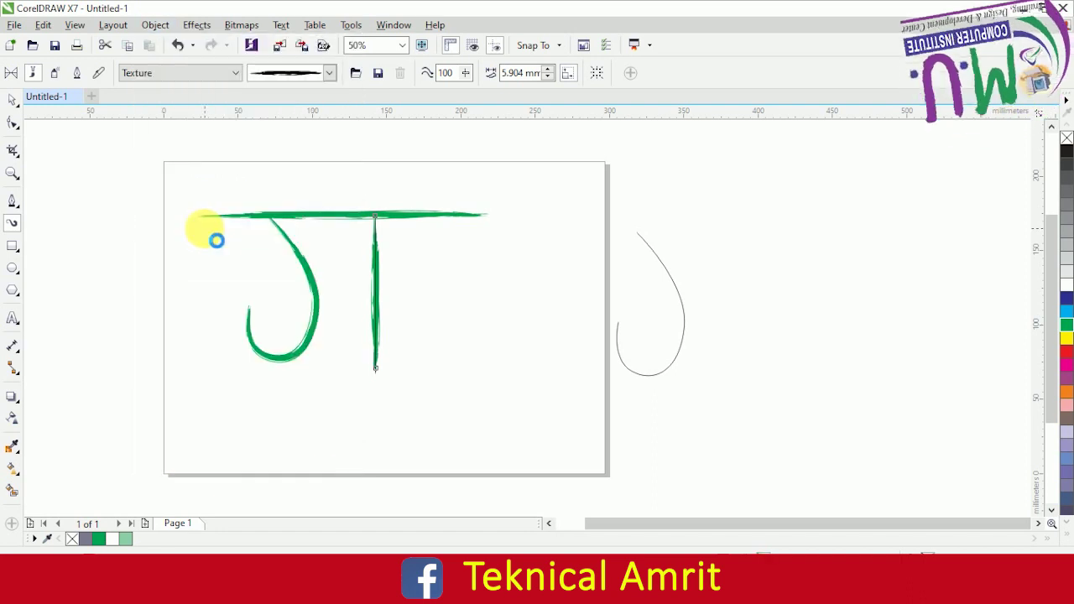
{"action": "left_click", "coordinate": [289, 216]}
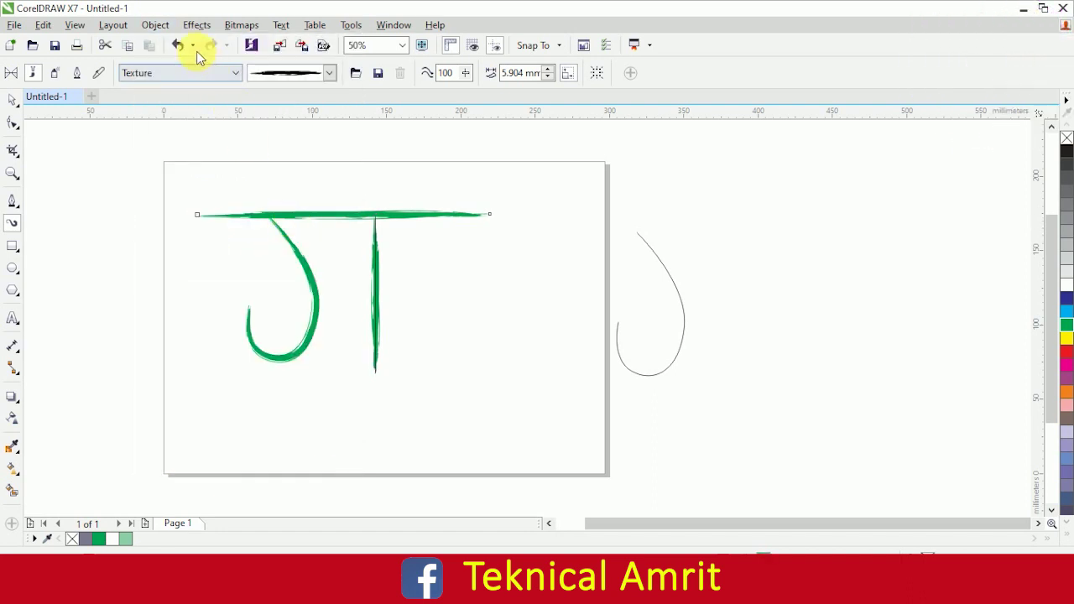
{"action": "left_click", "coordinate": [156, 25]}
{"action": "left_click", "coordinate": [410, 218]}
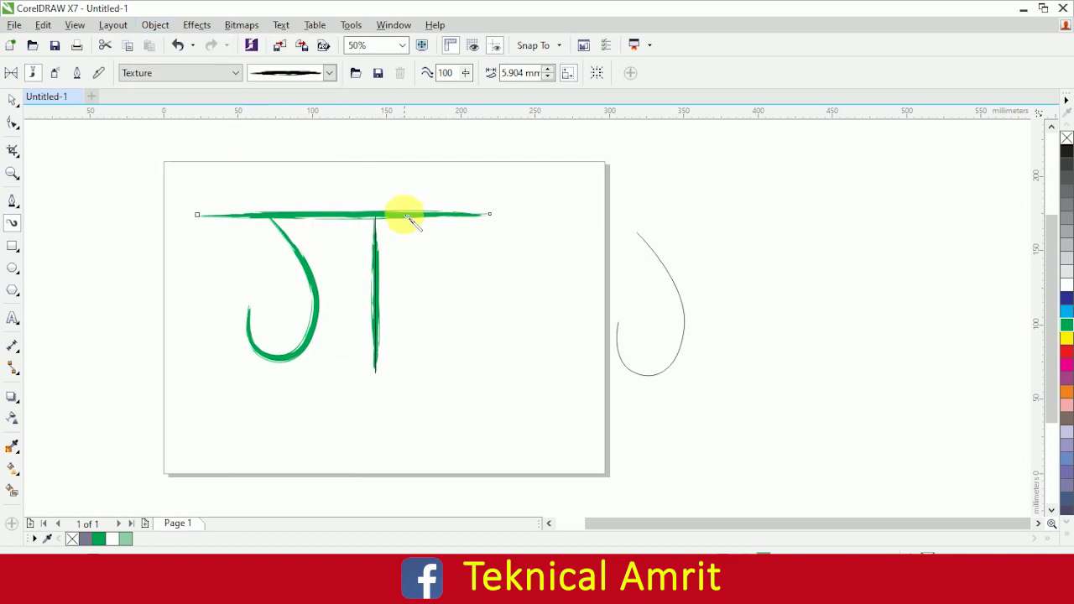
{"action": "left_click", "coordinate": [155, 25]}
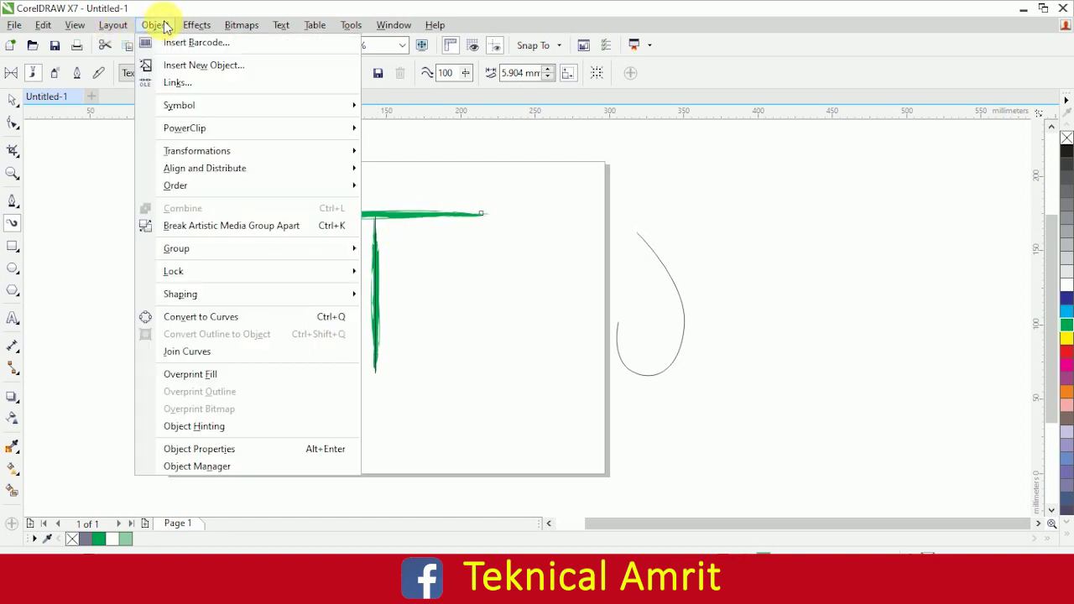
{"action": "left_click", "coordinate": [203, 226]}
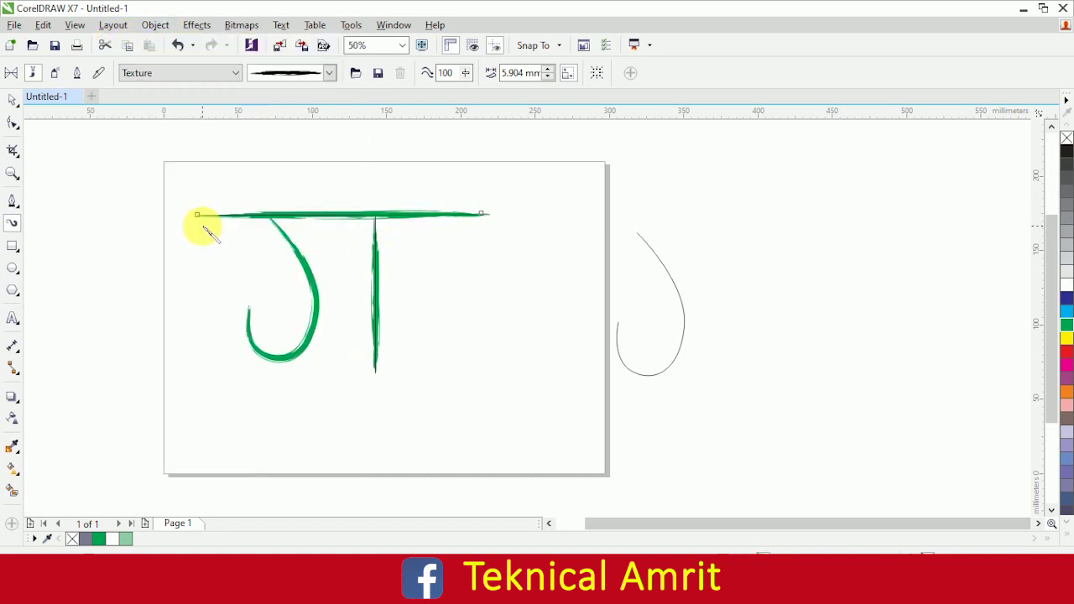
{"action": "left_click", "coordinate": [12, 100]}
{"action": "left_click", "coordinate": [240, 222]}
{"action": "left_click_drag", "start_coordinate": [256, 218], "coordinate": [617, 216]}
{"action": "key", "text": "ctrl+z"}
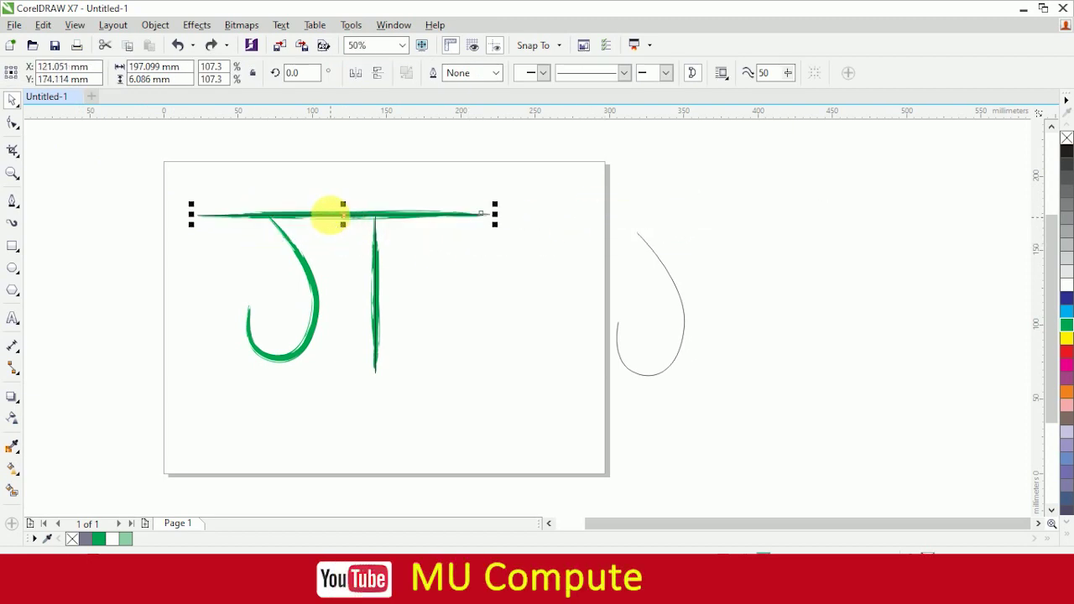
Move the horizontal and vertical strokes' control curves away from the letter to the page's right side.
{"action": "left_click", "coordinate": [332, 223]}
{"action": "mouse_move", "coordinate": [328, 210]}
{"action": "left_mouse_down"}
{"action": "mouse_move", "coordinate": [412, 240]}
{"action": "mouse_move", "coordinate": [702, 204]}
{"action": "left_mouse_up"}
{"action": "left_click_drag", "start_coordinate": [464, 328], "coordinate": [556, 288]}
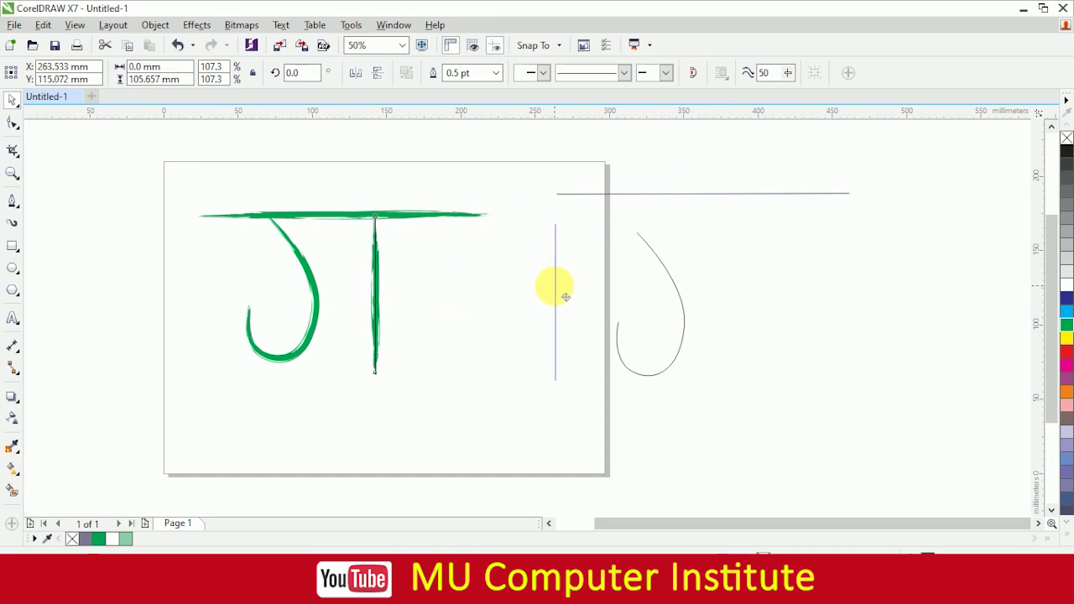
{"action": "left_click", "coordinate": [499, 326]}
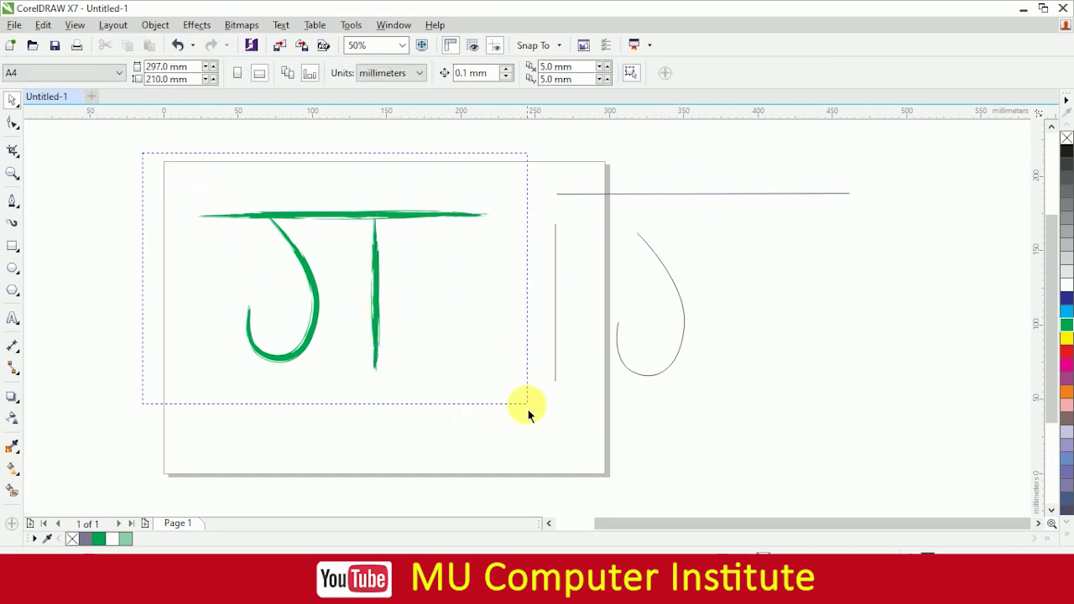
Select the letter's three green brushstrokes and weld them into a single curve.
{"action": "left_click_drag", "start_coordinate": [517, 407], "coordinate": [517, 407]}
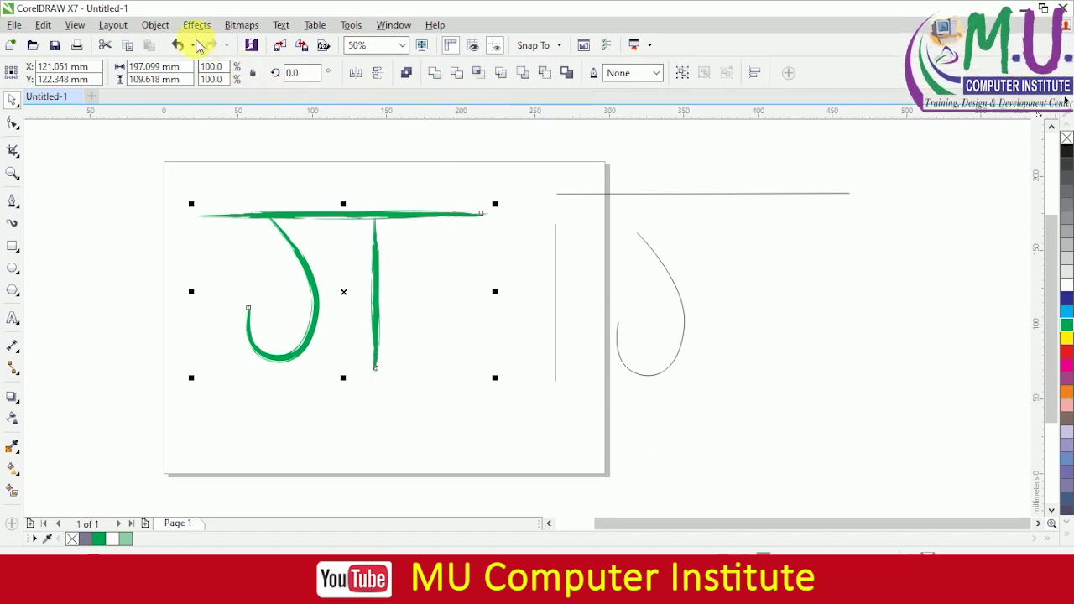
{"action": "left_click", "coordinate": [156, 24]}
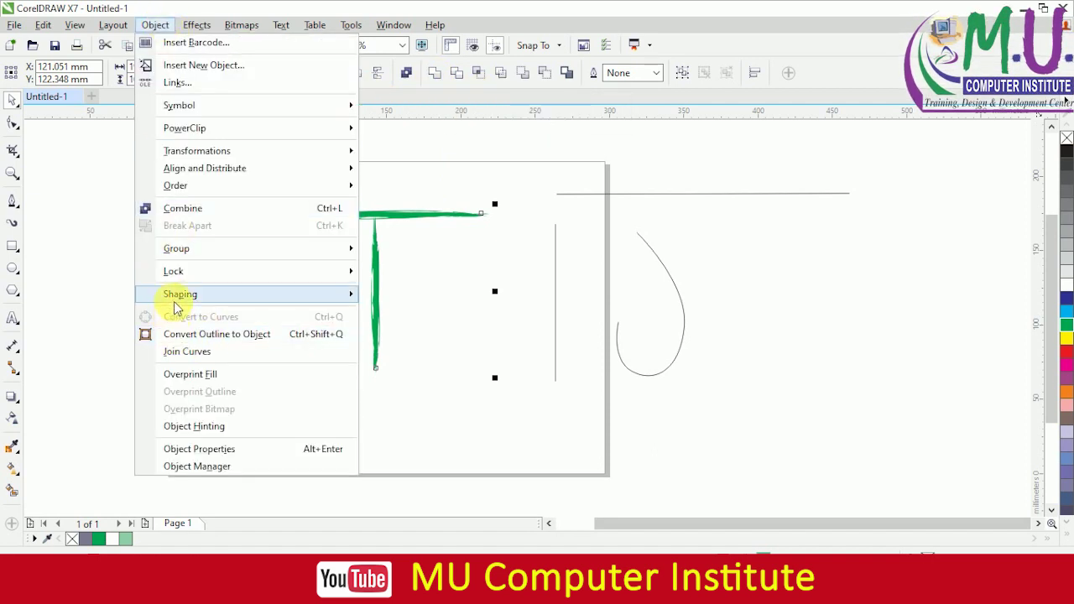
{"action": "mouse_move", "coordinate": [265, 299]}
{"action": "left_click", "coordinate": [398, 296]}
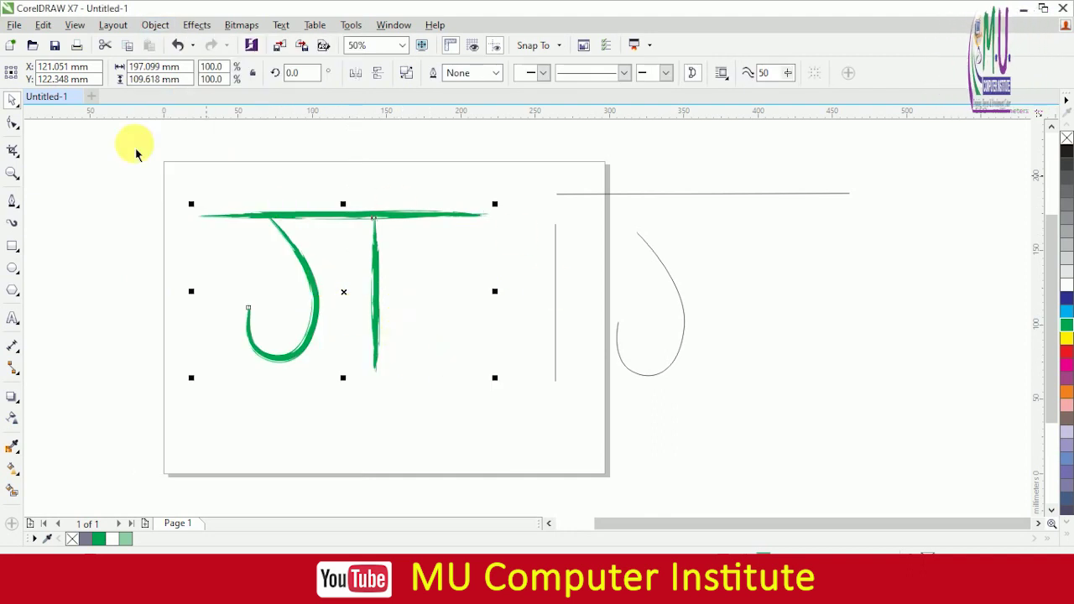
Move the welded letter about 20 mm down the page and fill it with red.
{"action": "left_click", "coordinate": [151, 220]}
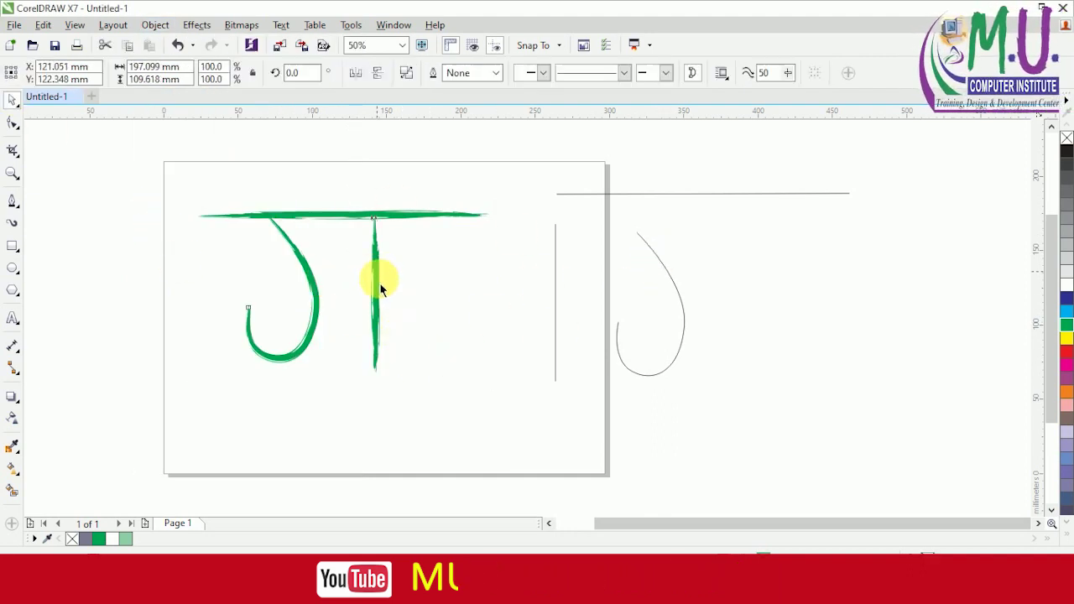
{"action": "left_click_drag", "start_coordinate": [377, 283], "coordinate": [381, 312]}
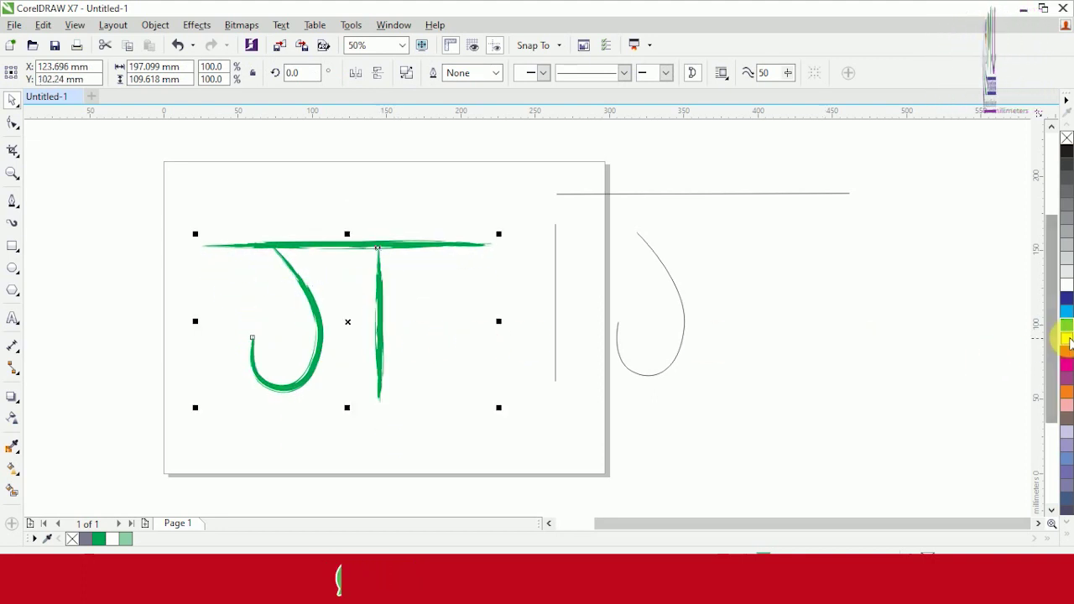
{"action": "left_click", "coordinate": [1066, 351]}
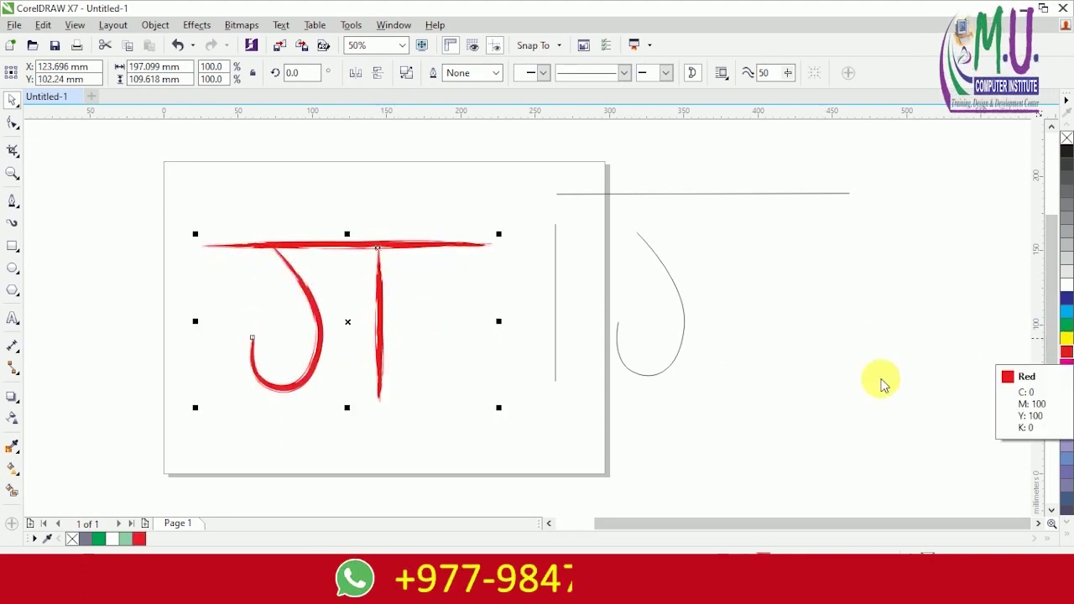
Apply a vertical linear fountain fill to the letter, running from red at its base to yellow at its top.
{"action": "left_click", "coordinate": [13, 471]}
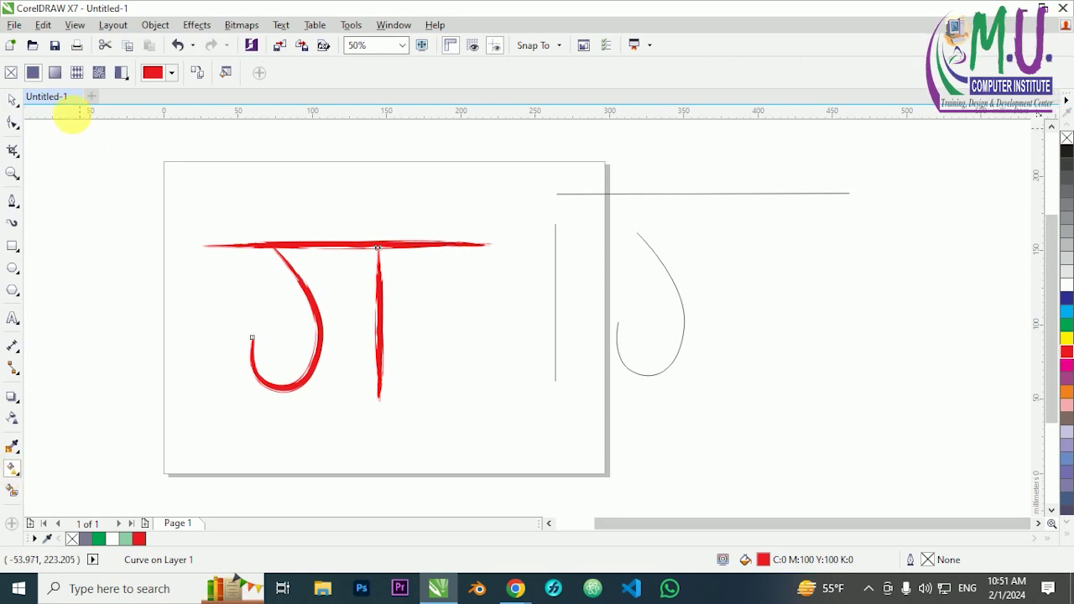
{"action": "left_click", "coordinate": [56, 77]}
{"action": "left_click_drag", "start_coordinate": [202, 319], "coordinate": [336, 390]}
{"action": "left_click", "coordinate": [474, 336]}
{"action": "left_click_drag", "start_coordinate": [493, 324], "coordinate": [360, 266]}
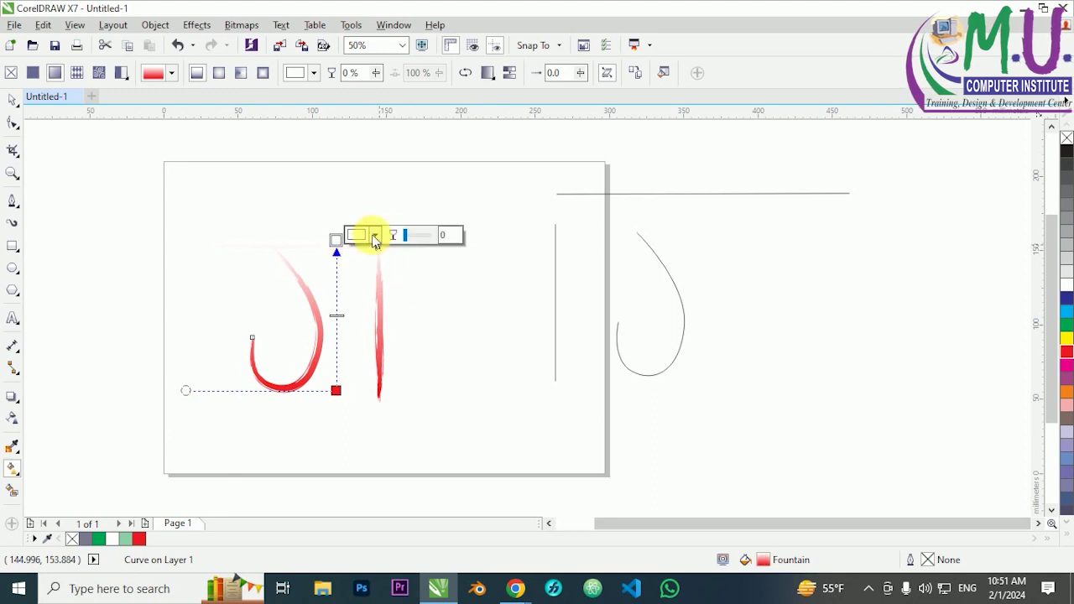
{"action": "left_click", "coordinate": [375, 236]}
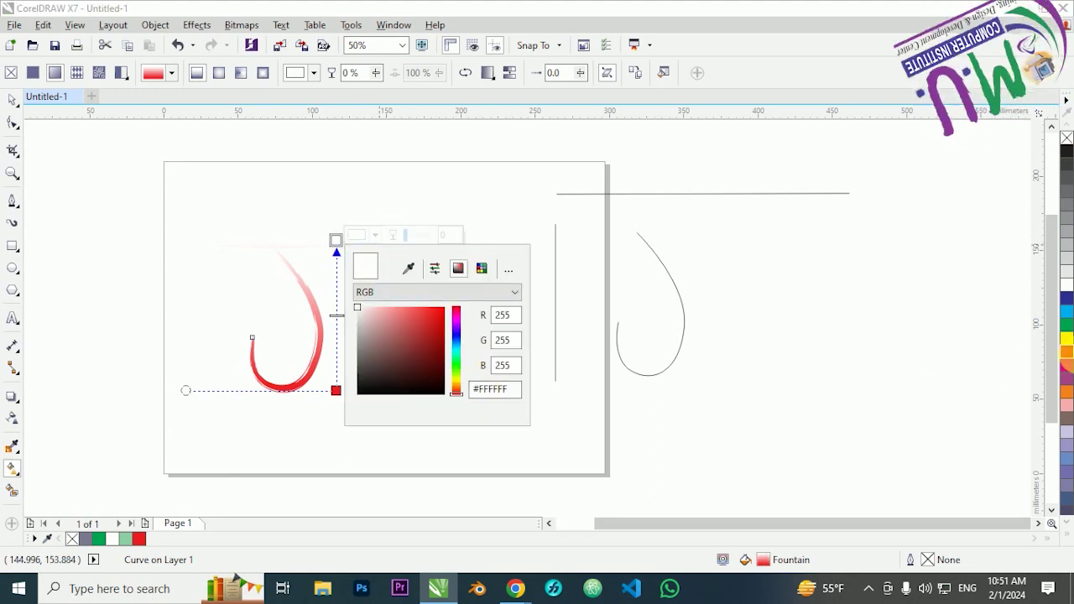
{"action": "left_click", "coordinate": [1067, 338]}
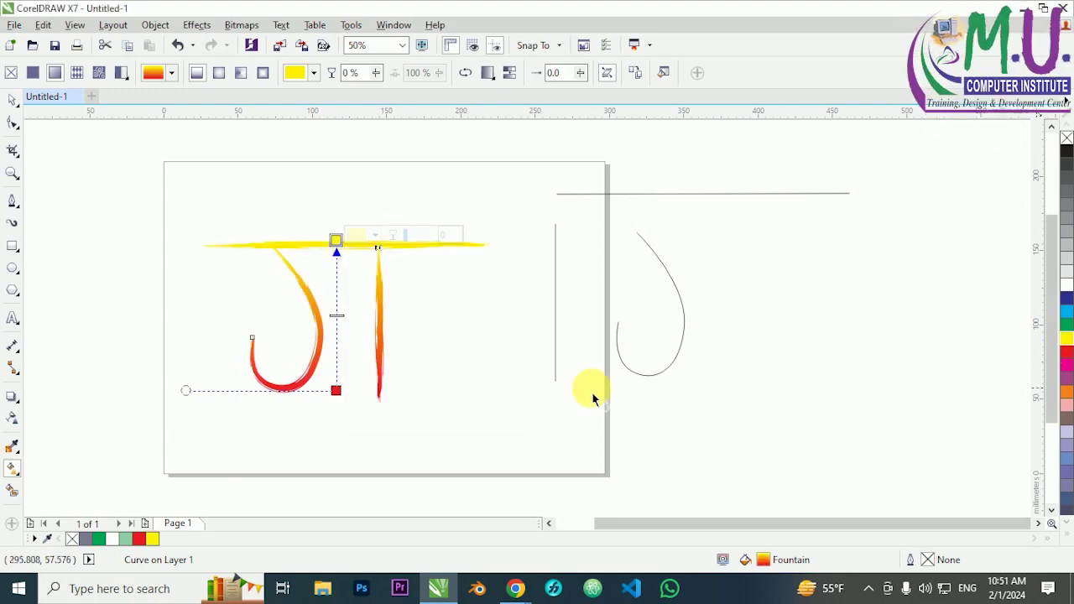
{"action": "left_click", "coordinate": [531, 400]}
{"action": "left_click", "coordinate": [12, 101]}
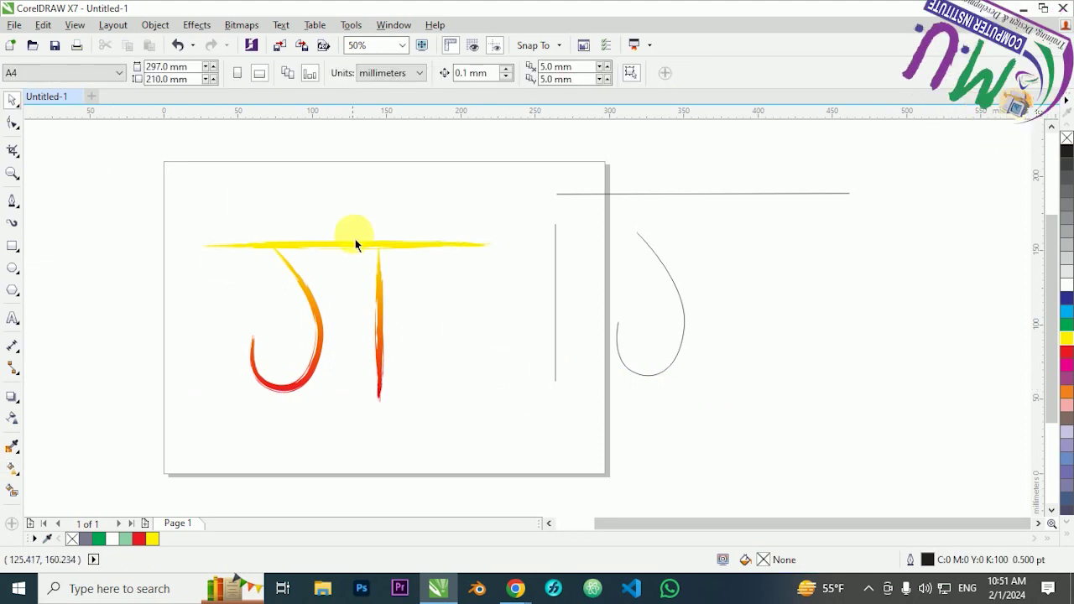
Move the gradient letter up and to the right, centring it at about X 155 mm, Y 119 mm.
{"action": "scroll", "coordinate": [329, 398], "scroll_direction": "up", "scroll_amount": 2}
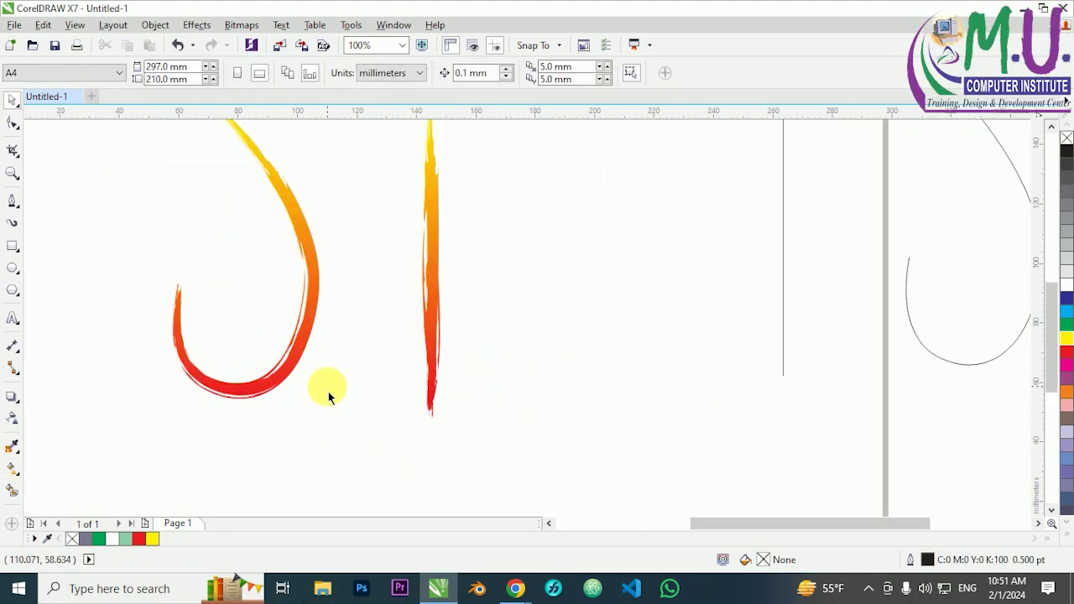
{"action": "scroll", "coordinate": [328, 398], "scroll_direction": "down", "scroll_amount": 2}
{"action": "left_click", "coordinate": [327, 334]}
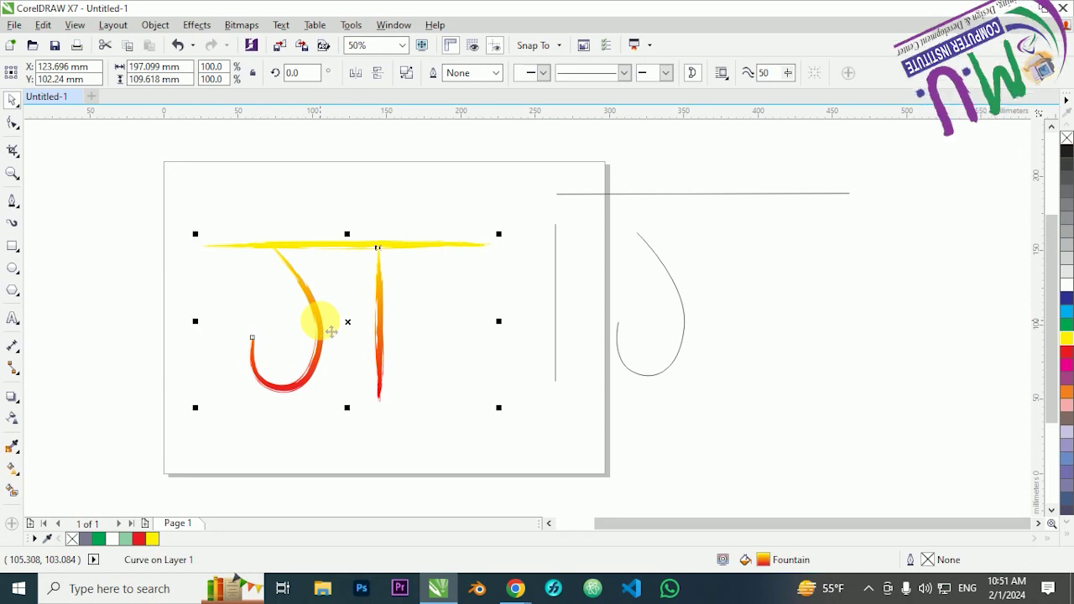
{"action": "mouse_move", "coordinate": [326, 333]}
{"action": "left_mouse_down"}
{"action": "mouse_move", "coordinate": [378, 330]}
{"action": "mouse_move", "coordinate": [374, 309]}
{"action": "left_mouse_up"}
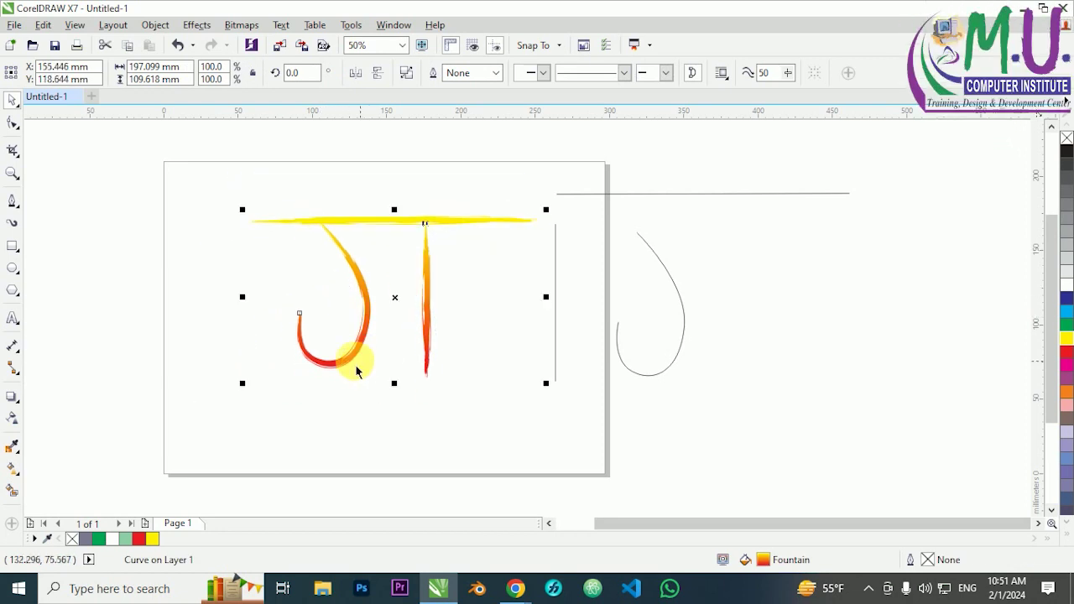
{"action": "left_click", "coordinate": [16, 224]}
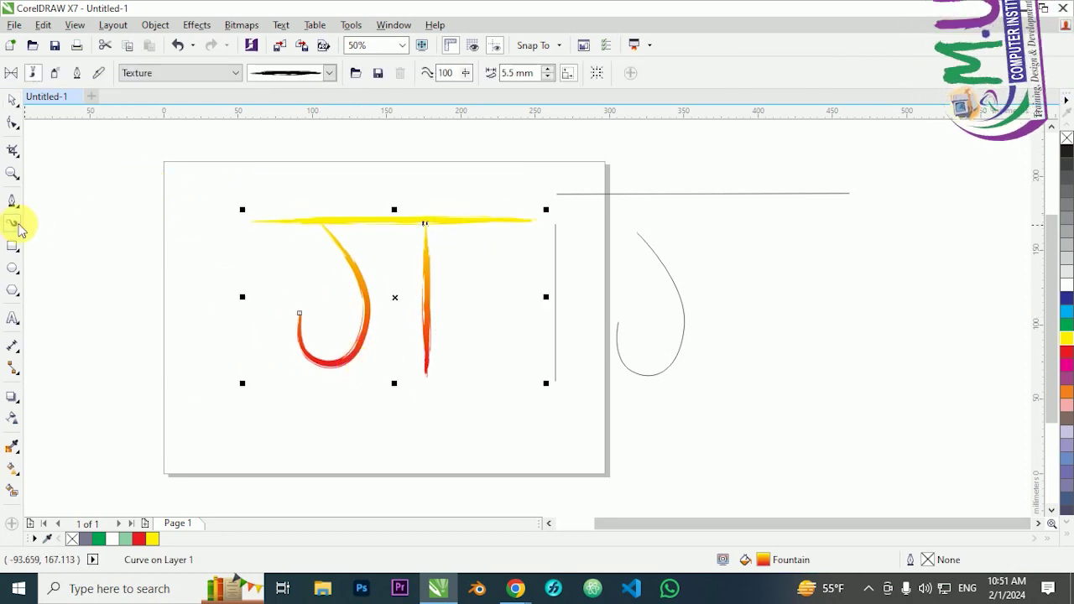
{"action": "left_click", "coordinate": [165, 78]}
{"action": "left_click", "coordinate": [183, 351]}
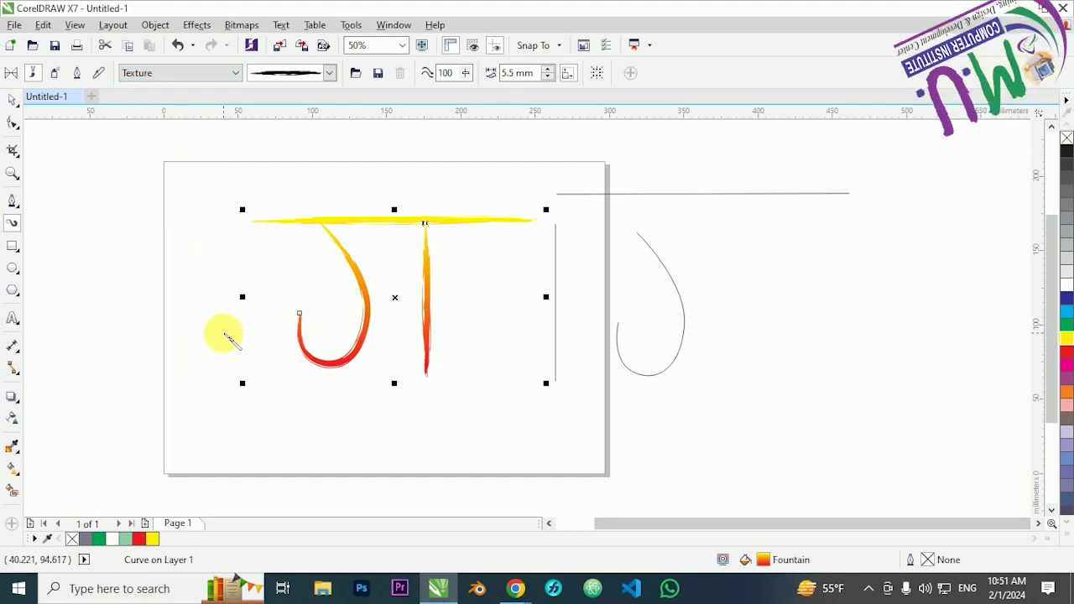
Move the gradient letter off the page, to the right of the separated control curves.
{"action": "left_click", "coordinate": [15, 102]}
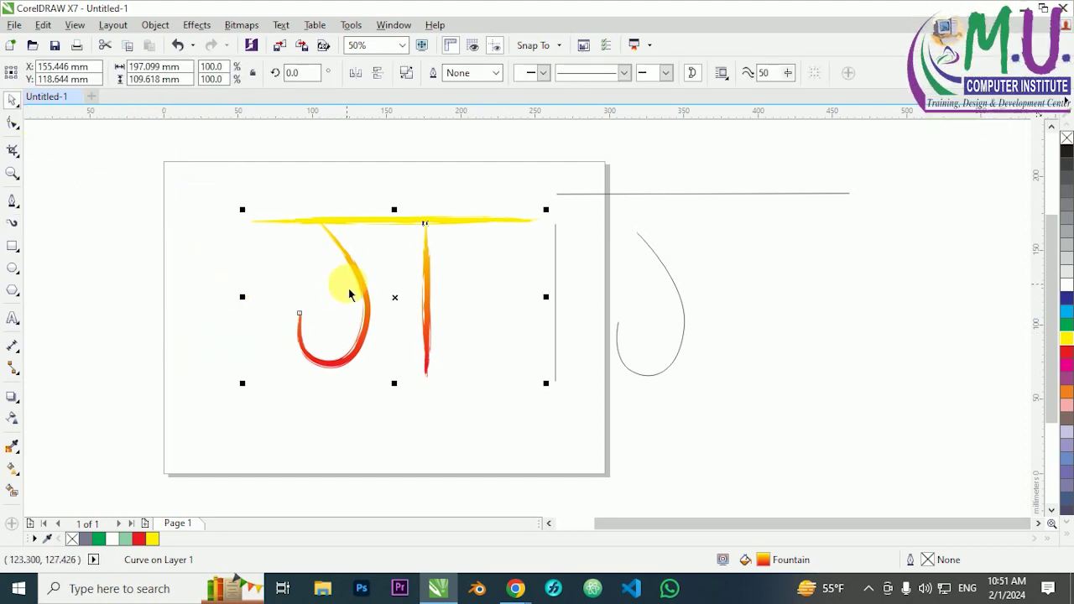
{"action": "left_click_drag", "start_coordinate": [353, 273], "coordinate": [796, 285]}
{"action": "left_click", "coordinate": [812, 488]}
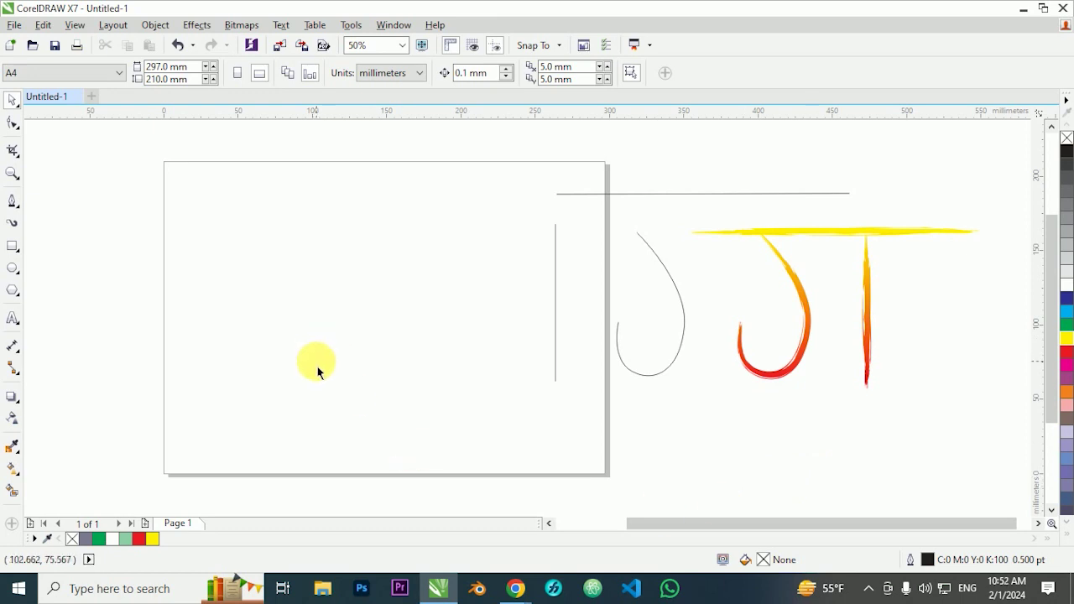
Spray an S-shaped Artistic Media stroke about 119 x 173 mm on the page using the Food category's fruit spraylist.
{"action": "left_click", "coordinate": [12, 223]}
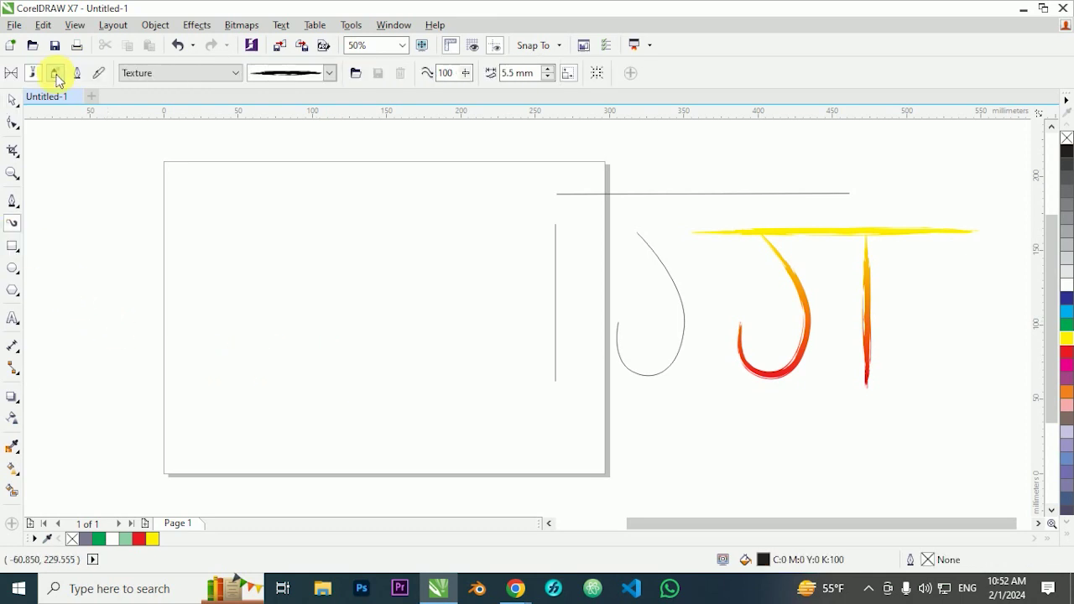
{"action": "left_click", "coordinate": [55, 73]}
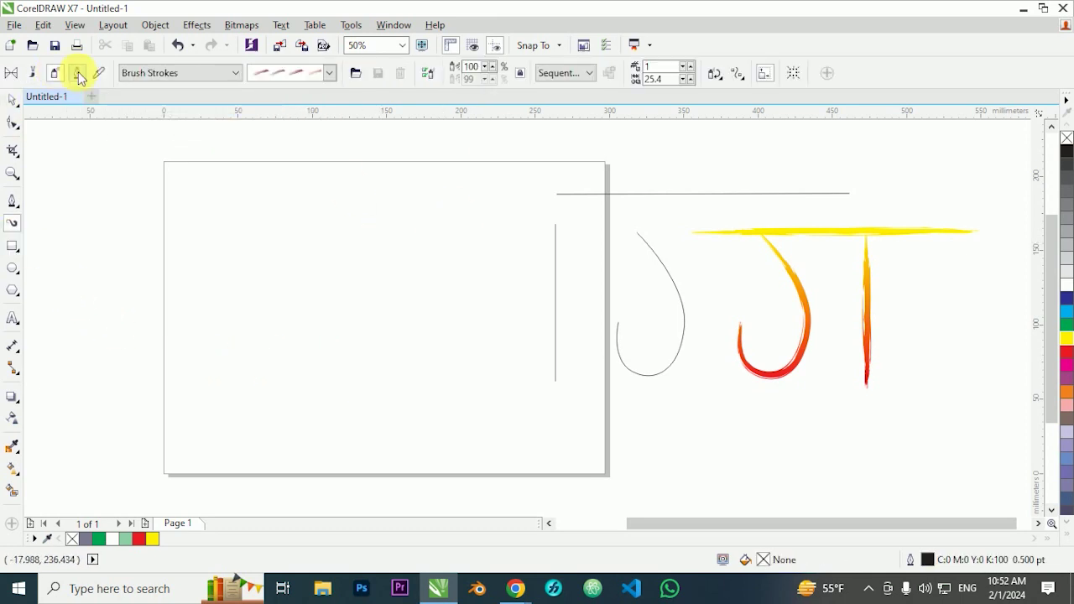
{"action": "left_click", "coordinate": [232, 73]}
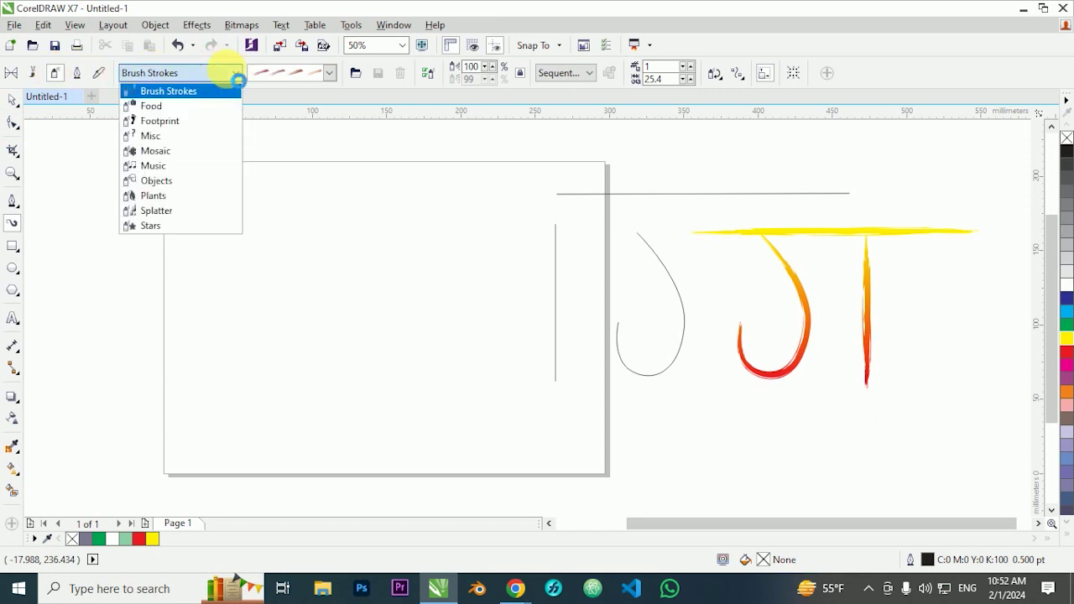
{"action": "left_click", "coordinate": [173, 105]}
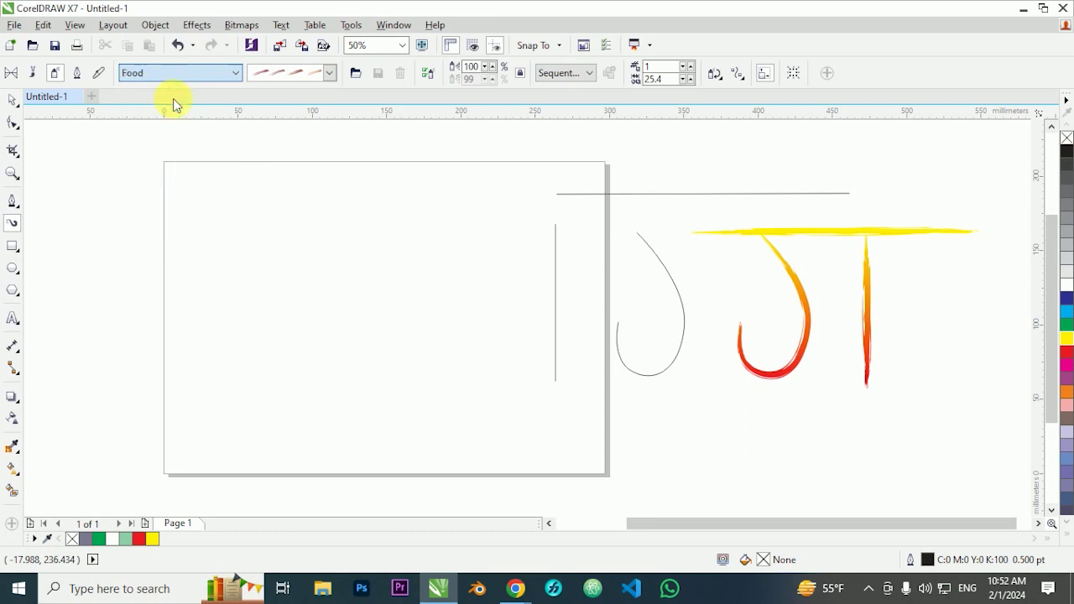
{"action": "left_click", "coordinate": [313, 73]}
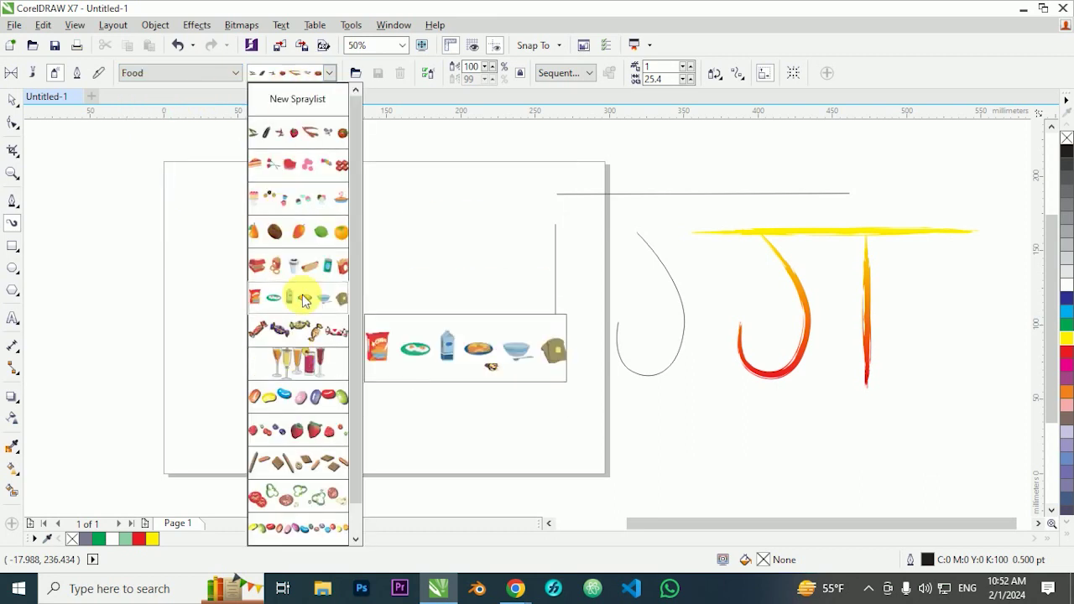
{"action": "left_click", "coordinate": [301, 235]}
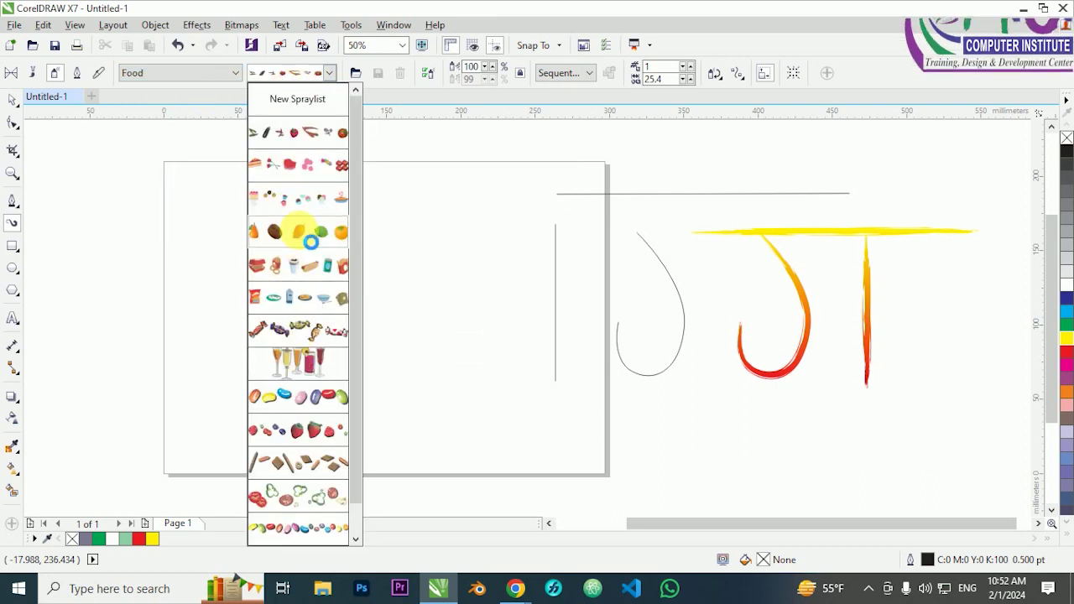
{"action": "mouse_move", "coordinate": [277, 181]}
{"action": "left_mouse_down"}
{"action": "mouse_move", "coordinate": [364, 335]}
{"action": "mouse_move", "coordinate": [292, 413]}
{"action": "left_mouse_up"}
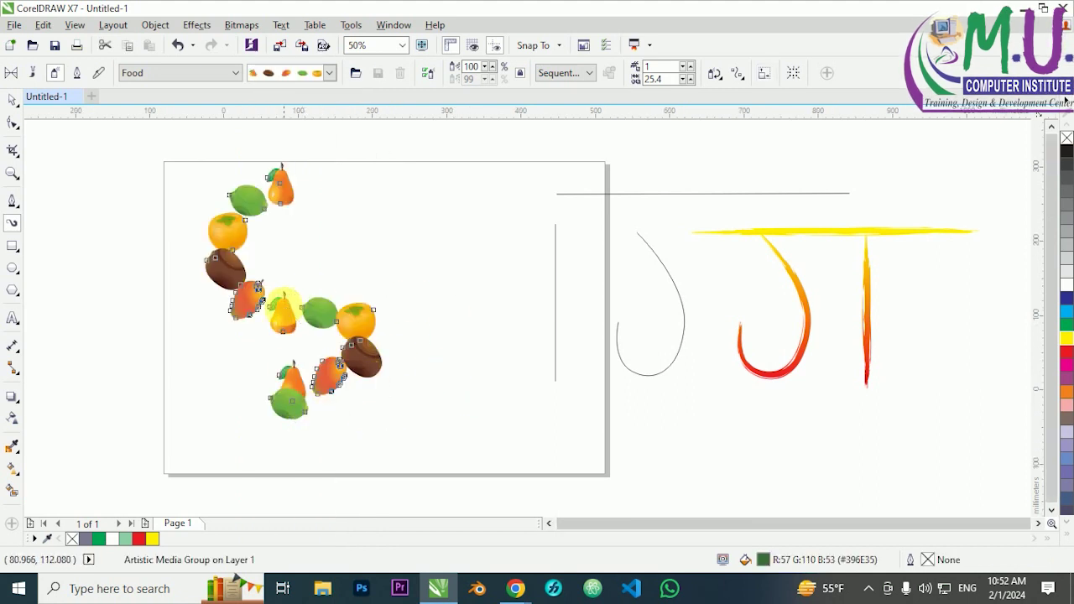
Break the fruit spray's Artistic Media group apart and move its control curve to the right of the fruits.
{"action": "scroll", "coordinate": [283, 311], "scroll_direction": "down", "scroll_amount": 1}
{"action": "scroll", "coordinate": [286, 311], "scroll_direction": "up", "scroll_amount": 2}
{"action": "scroll", "coordinate": [292, 313], "scroll_direction": "down", "scroll_amount": 1}
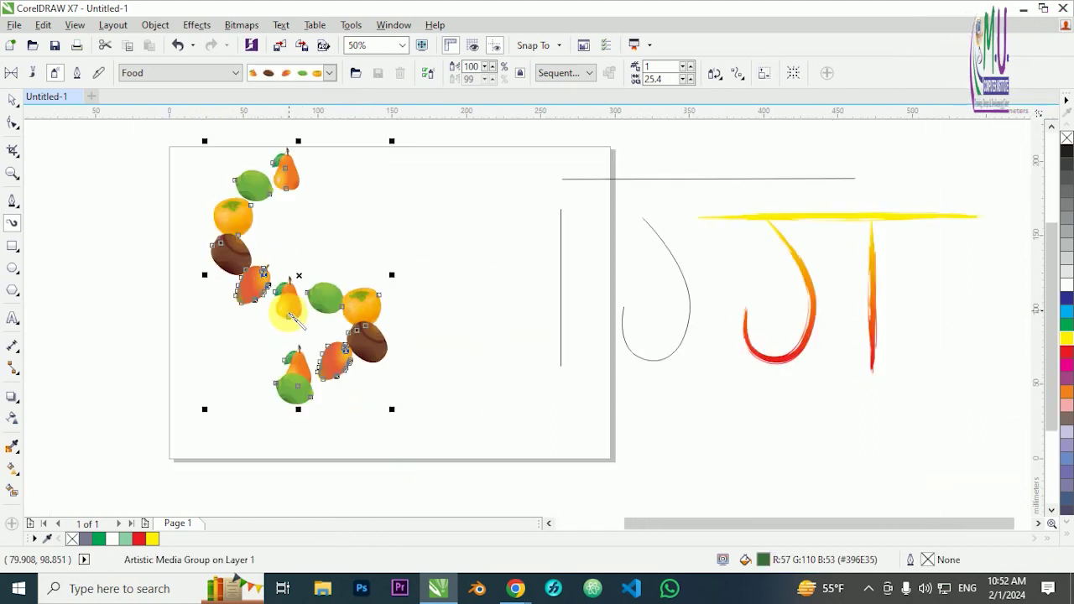
{"action": "left_click", "coordinate": [156, 25]}
{"action": "left_click", "coordinate": [199, 221]}
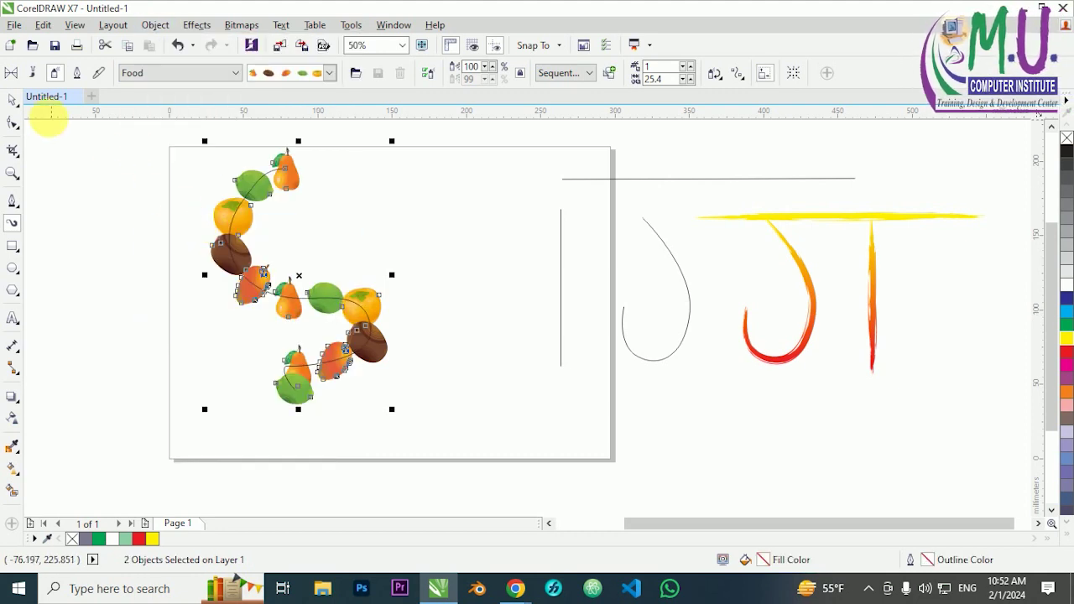
{"action": "left_click", "coordinate": [17, 105]}
{"action": "left_click", "coordinate": [487, 225]}
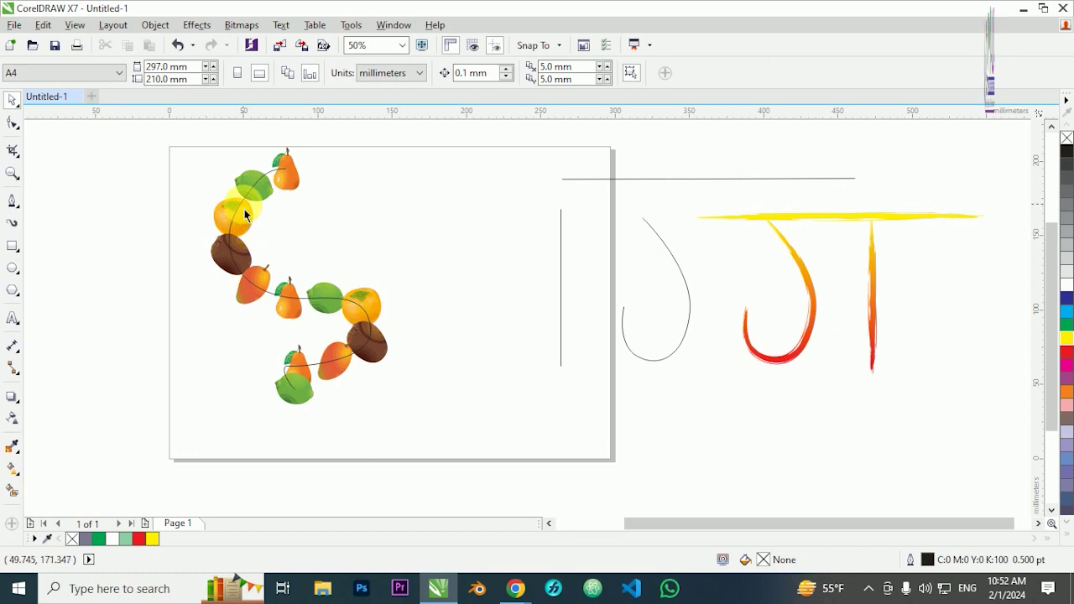
{"action": "left_click_drag", "start_coordinate": [245, 214], "coordinate": [496, 220]}
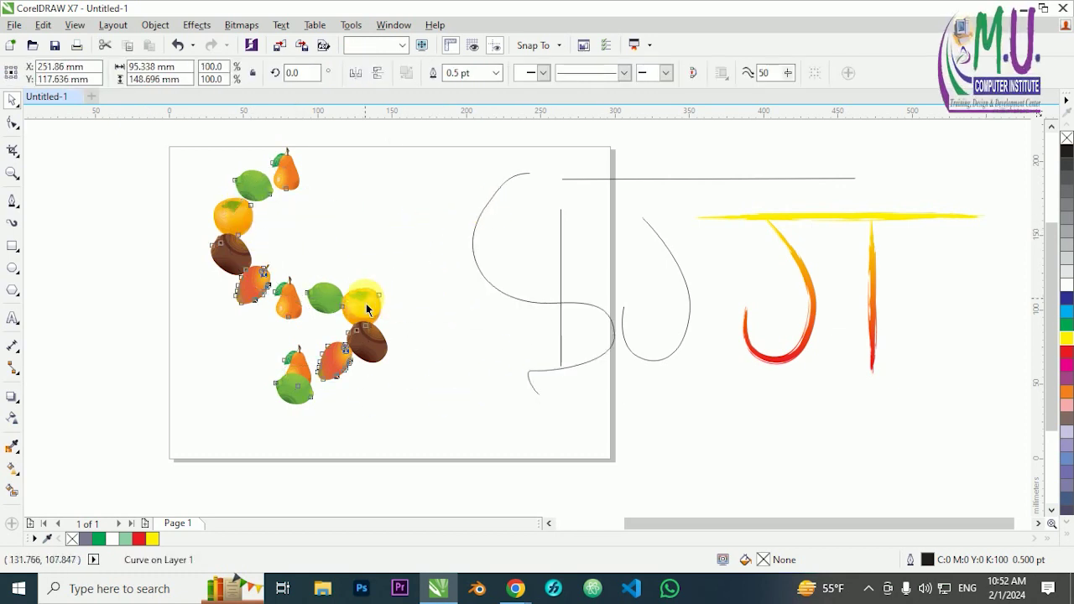
Ungroup the sprayed fruits and move individual fruits apart across the page.
{"action": "left_click", "coordinate": [366, 308]}
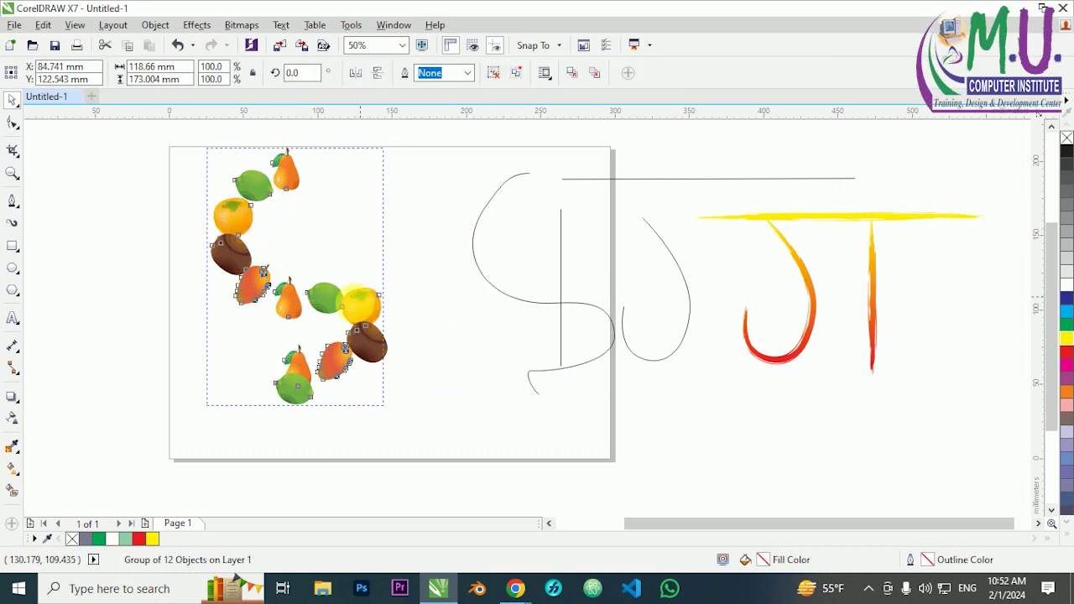
{"action": "left_click", "coordinate": [514, 73]}
{"action": "left_click", "coordinate": [364, 204]}
{"action": "left_click", "coordinate": [376, 211]}
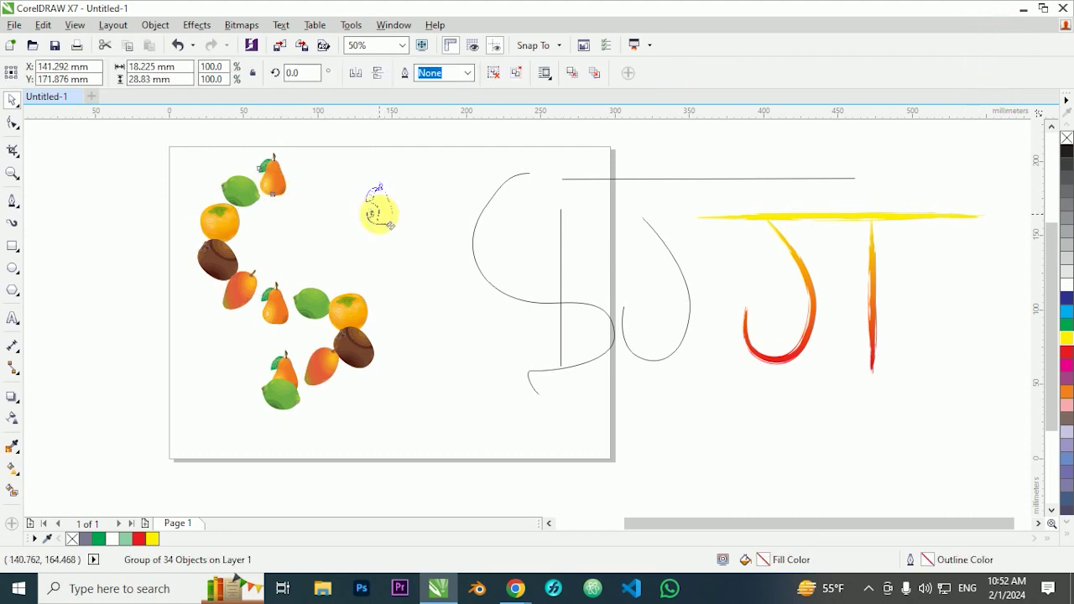
{"action": "left_click_drag", "start_coordinate": [375, 212], "coordinate": [406, 264]}
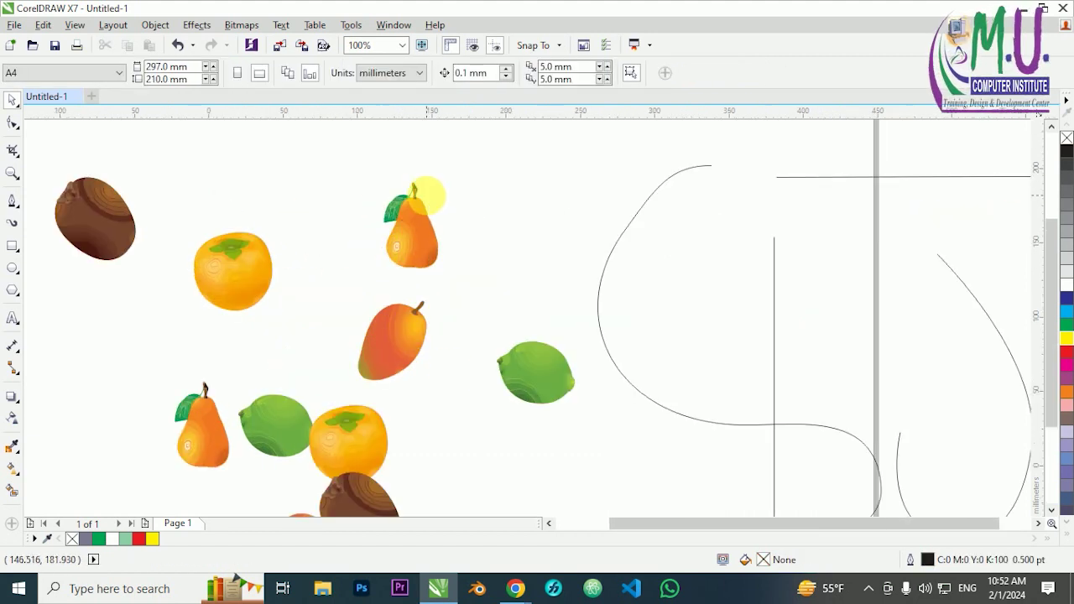
Browse the Artistic Media sprayer's spraylists in the Misc and Music categories.
{"action": "scroll", "coordinate": [426, 192], "scroll_direction": "down", "scroll_amount": 2}
{"action": "scroll", "coordinate": [440, 372], "scroll_direction": "up", "scroll_amount": 4}
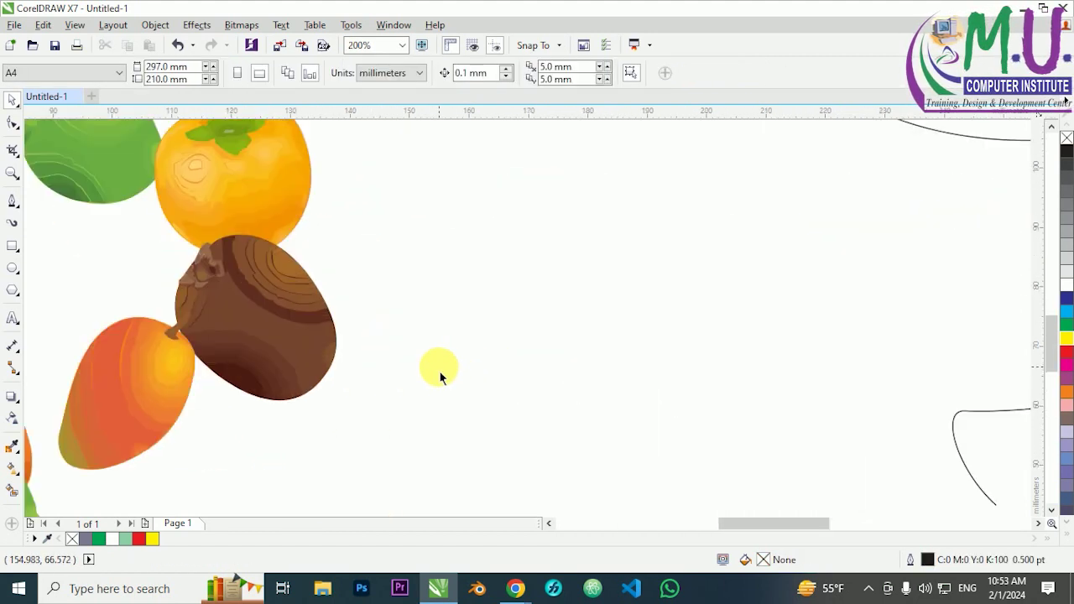
{"action": "scroll", "coordinate": [440, 372], "scroll_direction": "down", "scroll_amount": 4}
{"action": "left_click", "coordinate": [12, 225]}
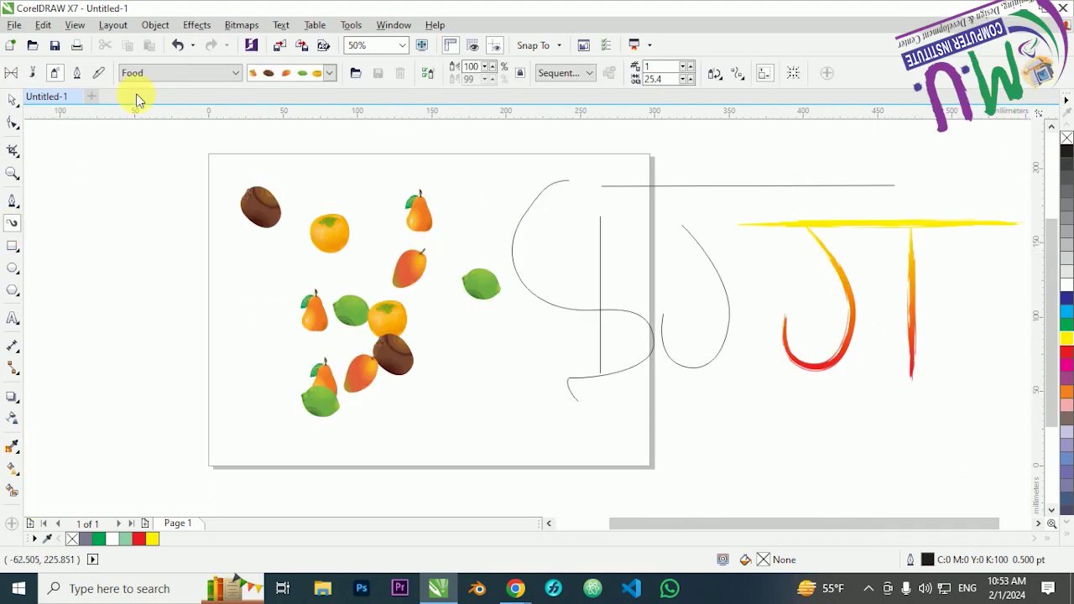
{"action": "left_click", "coordinate": [153, 72]}
{"action": "left_click", "coordinate": [166, 134]}
{"action": "left_click", "coordinate": [285, 73]}
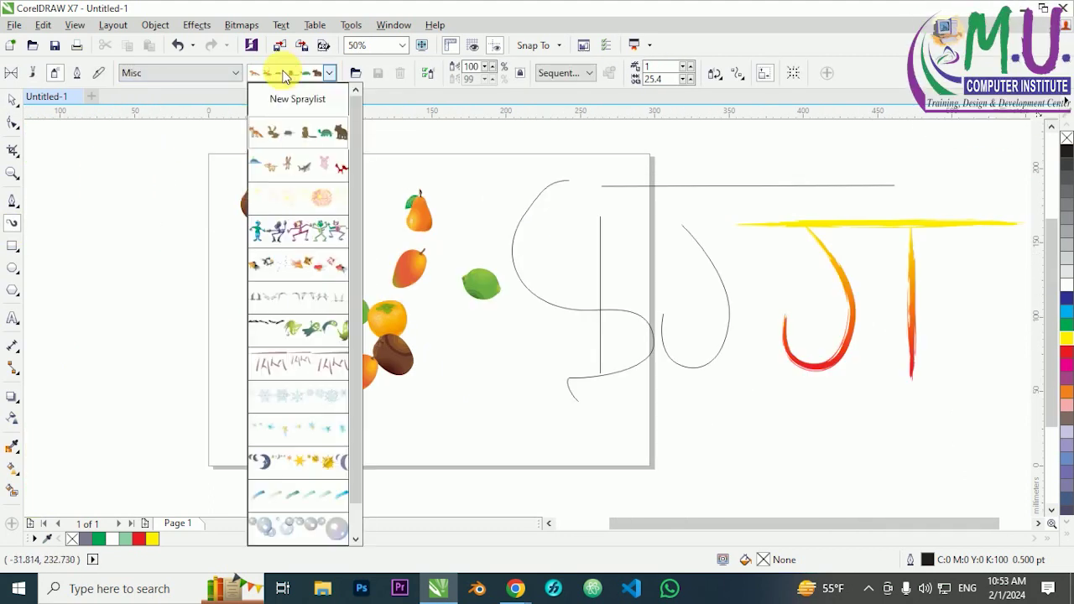
{"action": "left_click", "coordinate": [172, 73]}
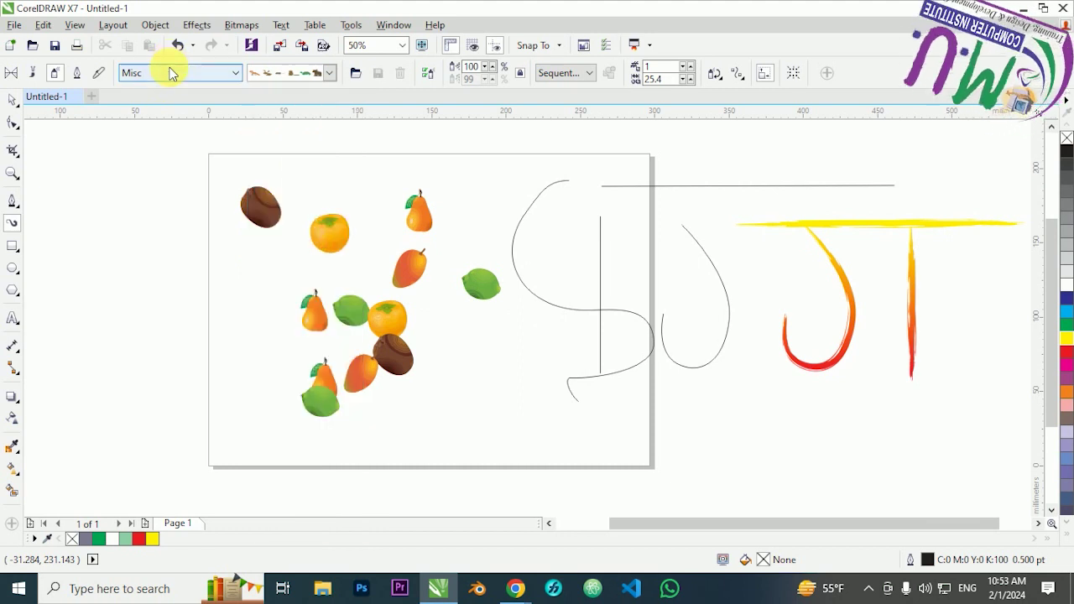
{"action": "left_click", "coordinate": [167, 73]}
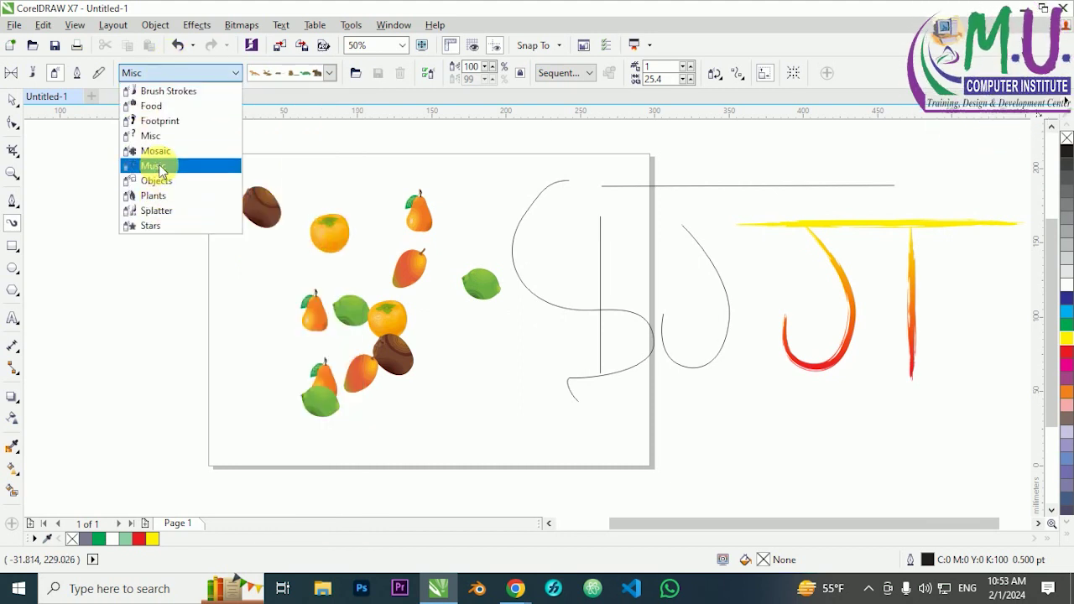
{"action": "left_click", "coordinate": [159, 162]}
{"action": "left_click", "coordinate": [289, 73]}
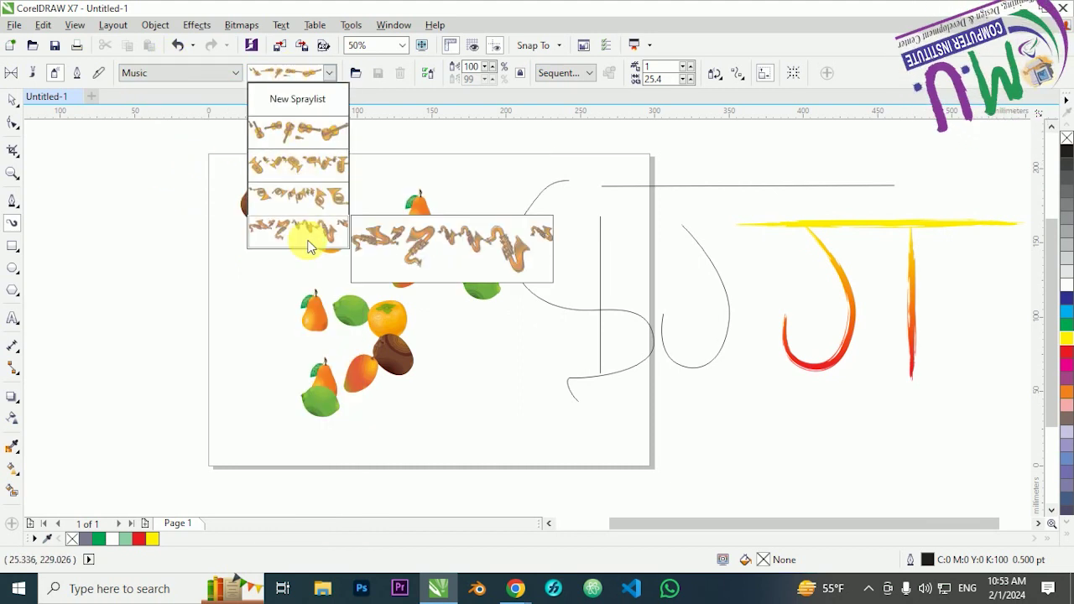
{"action": "left_click", "coordinate": [177, 75]}
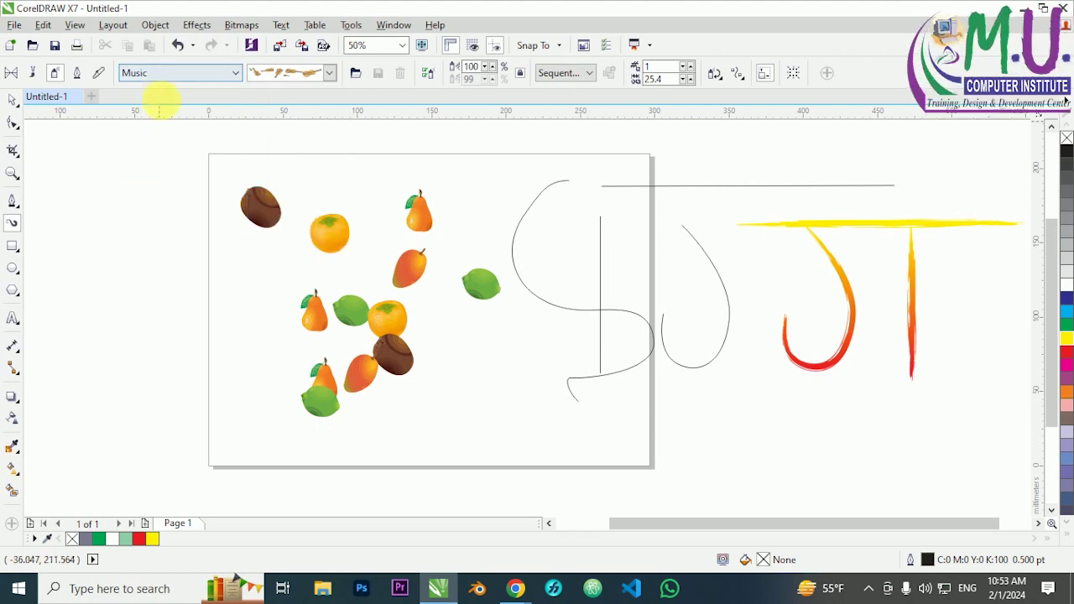
Spray a curved stroke about 81 x 183 mm beside the page's left edge using the Objects category's gift box and moon spraylist.
{"action": "left_click", "coordinate": [162, 73]}
{"action": "left_click", "coordinate": [157, 181]}
{"action": "left_click", "coordinate": [290, 74]}
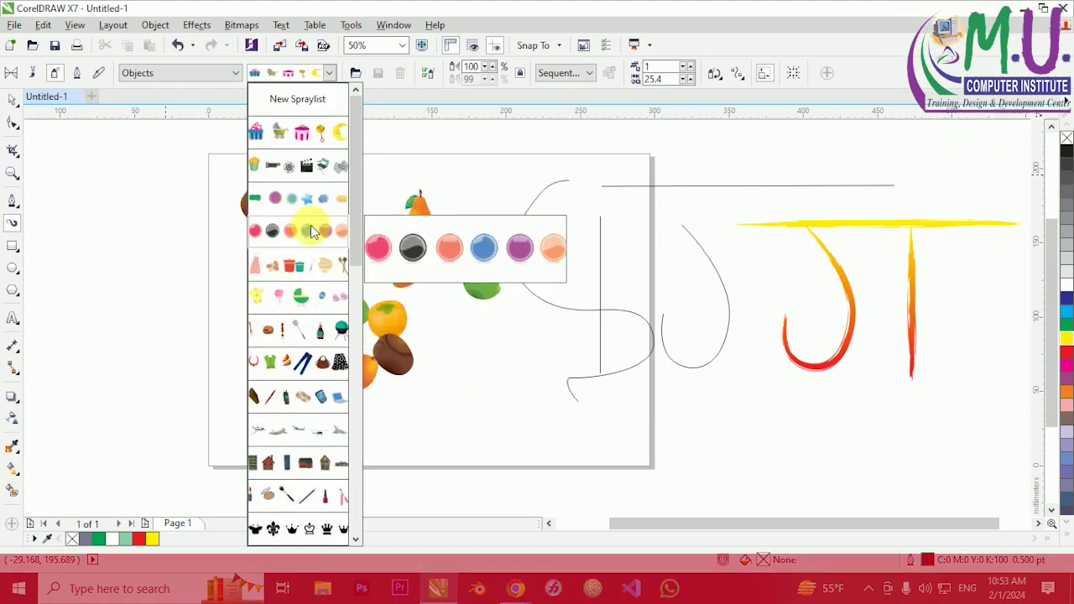
{"action": "left_click", "coordinate": [295, 139]}
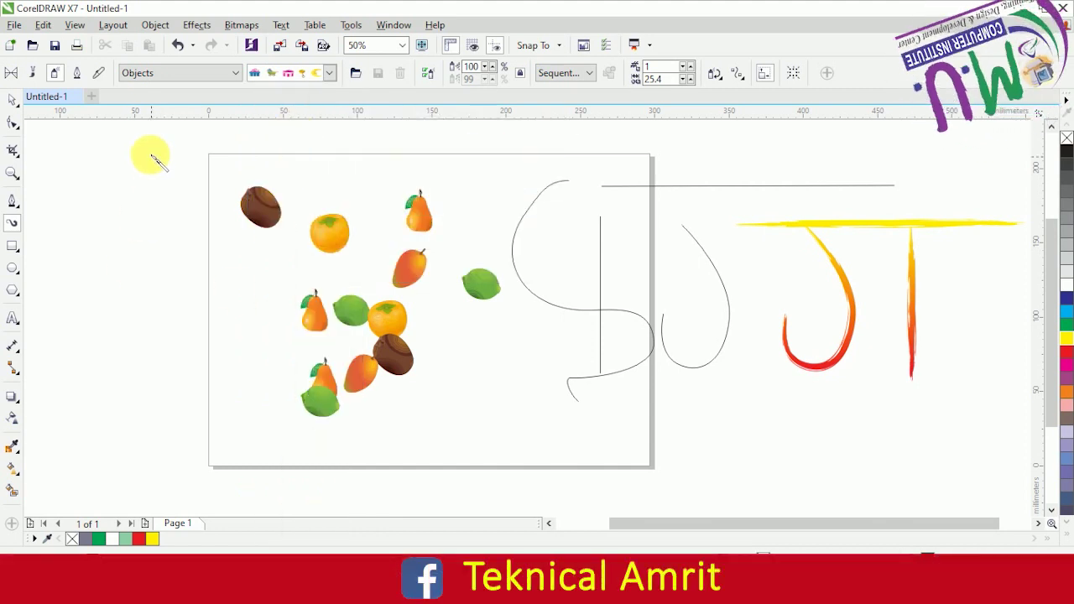
{"action": "mouse_move", "coordinate": [149, 156]}
{"action": "left_mouse_down"}
{"action": "mouse_move", "coordinate": [145, 300]}
{"action": "mouse_move", "coordinate": [187, 407]}
{"action": "left_mouse_up"}
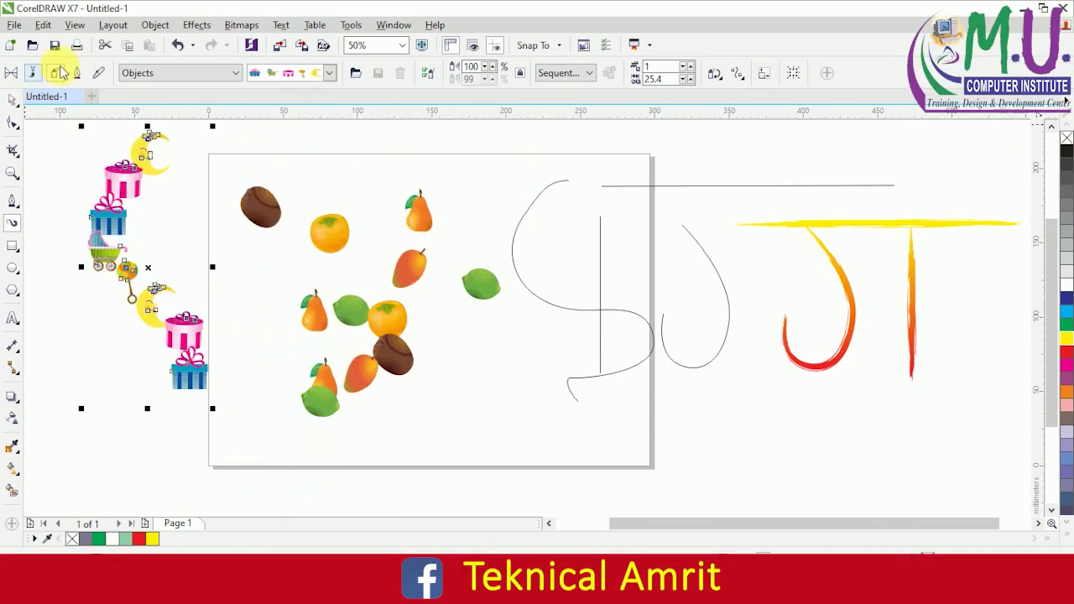
Break the sprayed objects' Artistic Media group apart and move its control curve onto the page, beside the earlier S-shaped curve.
{"action": "left_click", "coordinate": [155, 25]}
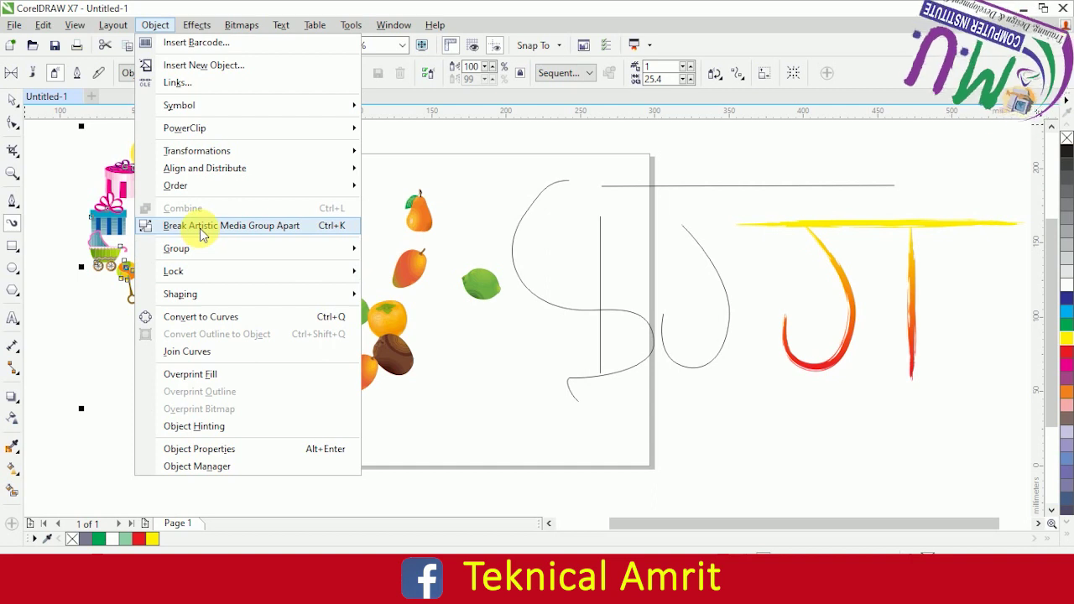
{"action": "left_click", "coordinate": [158, 224]}
{"action": "left_click", "coordinate": [12, 99]}
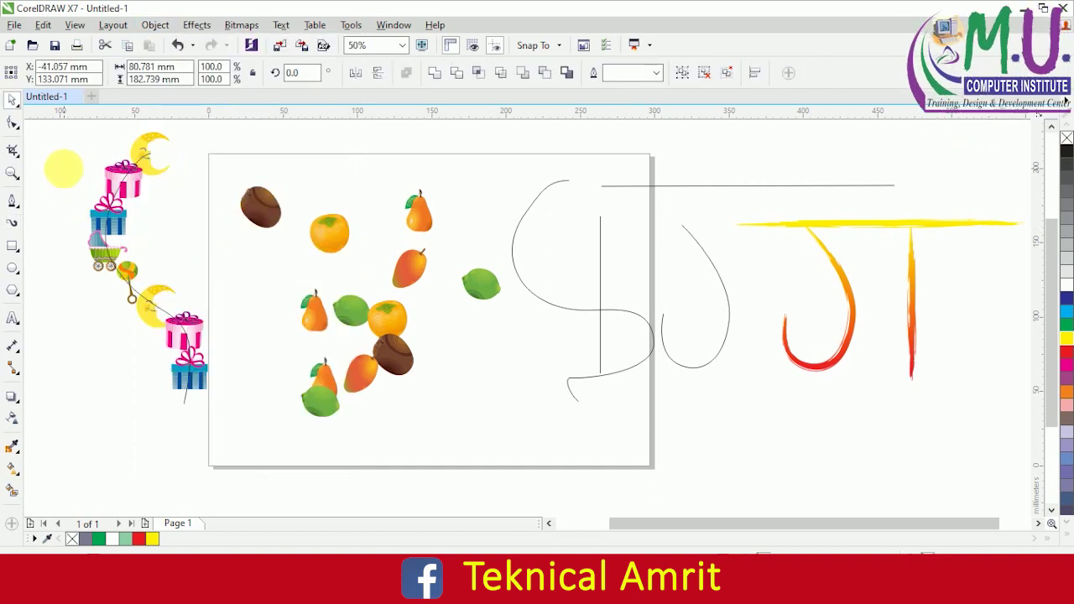
{"action": "left_click", "coordinate": [62, 166]}
{"action": "left_click_drag", "start_coordinate": [123, 198], "coordinate": [464, 227]}
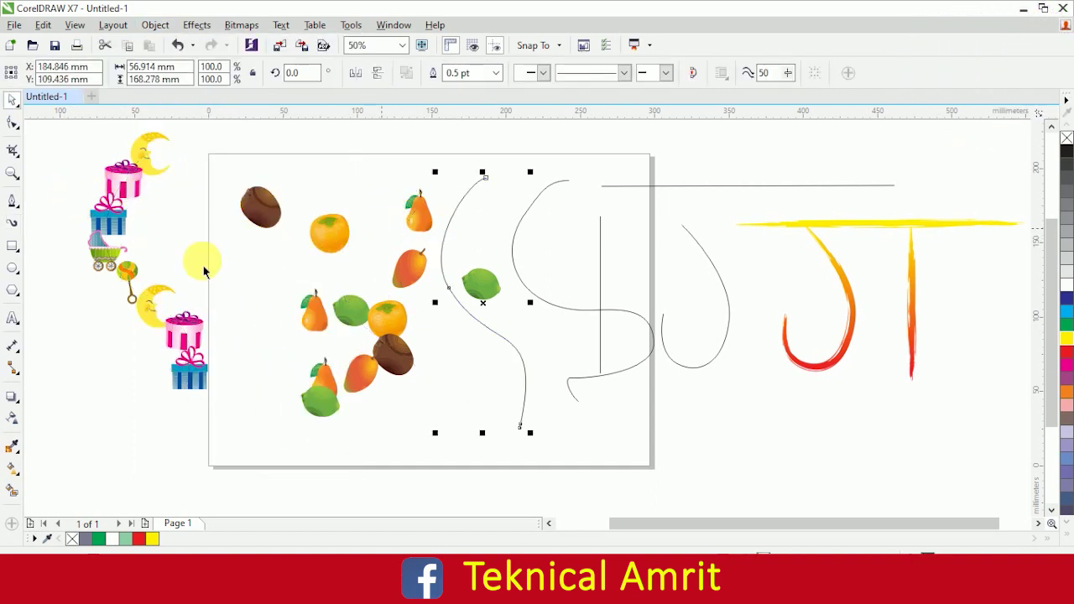
Ungroup the sprayed objects and move the upper moon, both pink gift boxes and the baby carriage apart.
{"action": "left_click", "coordinate": [111, 174]}
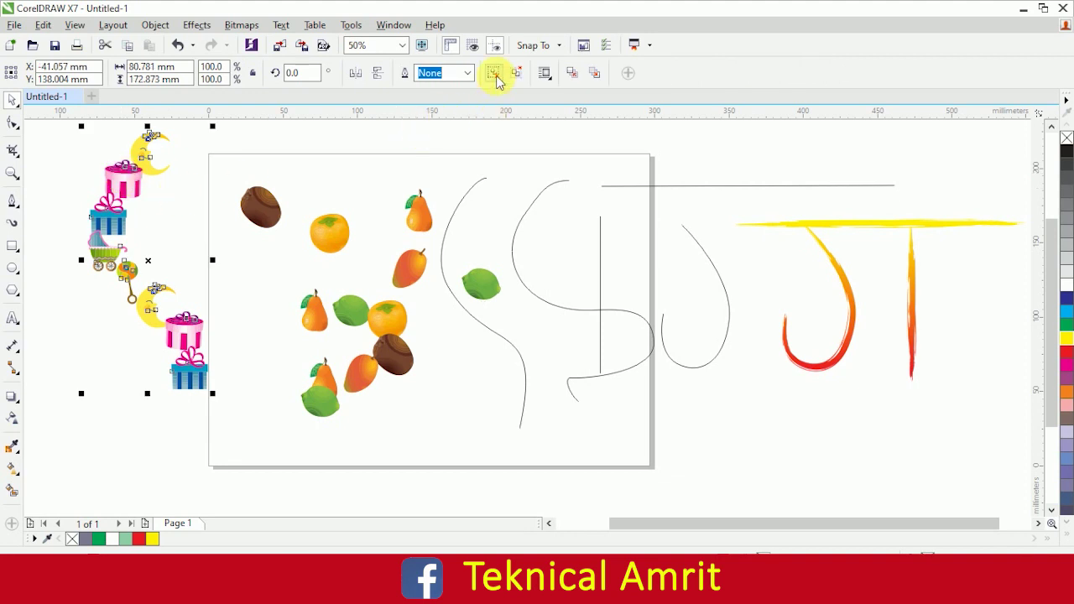
{"action": "left_click", "coordinate": [495, 74]}
{"action": "left_click", "coordinate": [217, 213]}
{"action": "left_click_drag", "start_coordinate": [148, 147], "coordinate": [256, 147]}
{"action": "left_click_drag", "start_coordinate": [152, 185], "coordinate": [236, 244]}
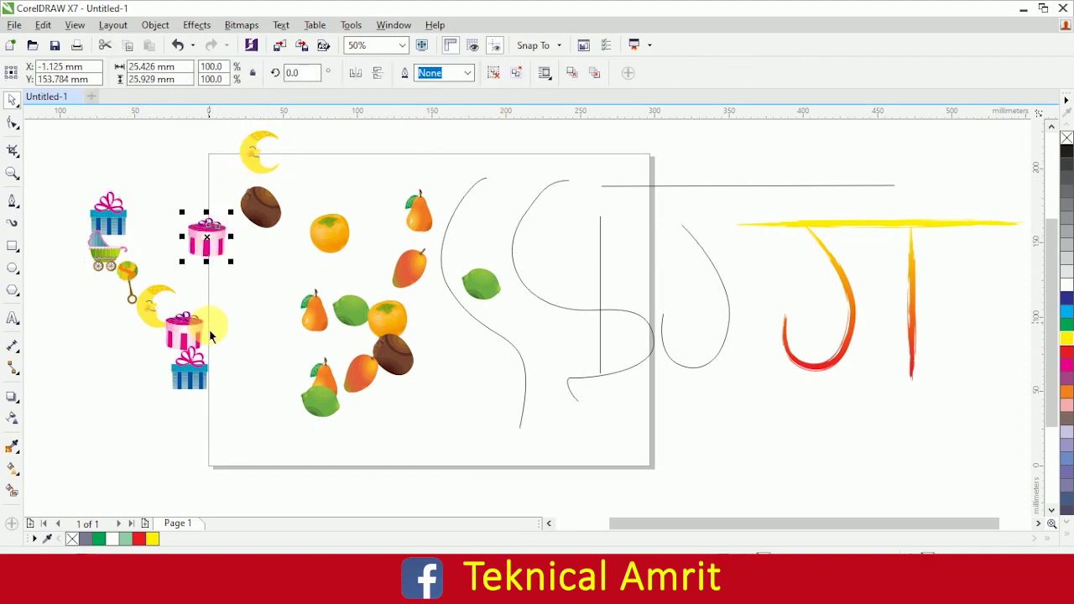
{"action": "left_click_drag", "start_coordinate": [187, 340], "coordinate": [244, 319]}
{"action": "scroll", "coordinate": [126, 290], "scroll_direction": "up", "scroll_amount": 3}
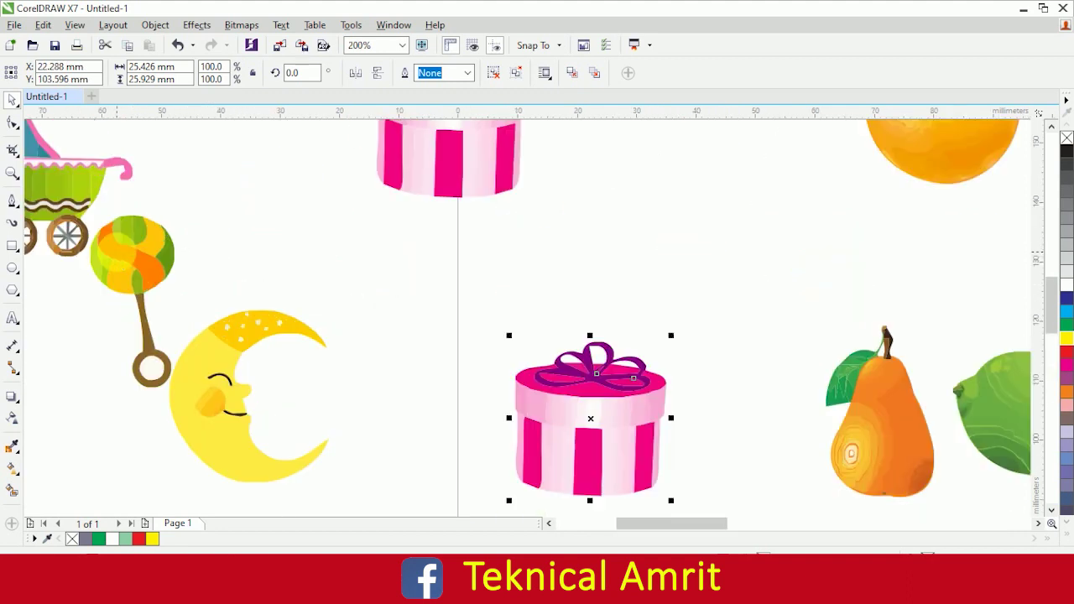
{"action": "scroll", "coordinate": [333, 319], "scroll_direction": "down", "scroll_amount": 1}
{"action": "scroll", "coordinate": [214, 319], "scroll_direction": "down", "scroll_amount": 1}
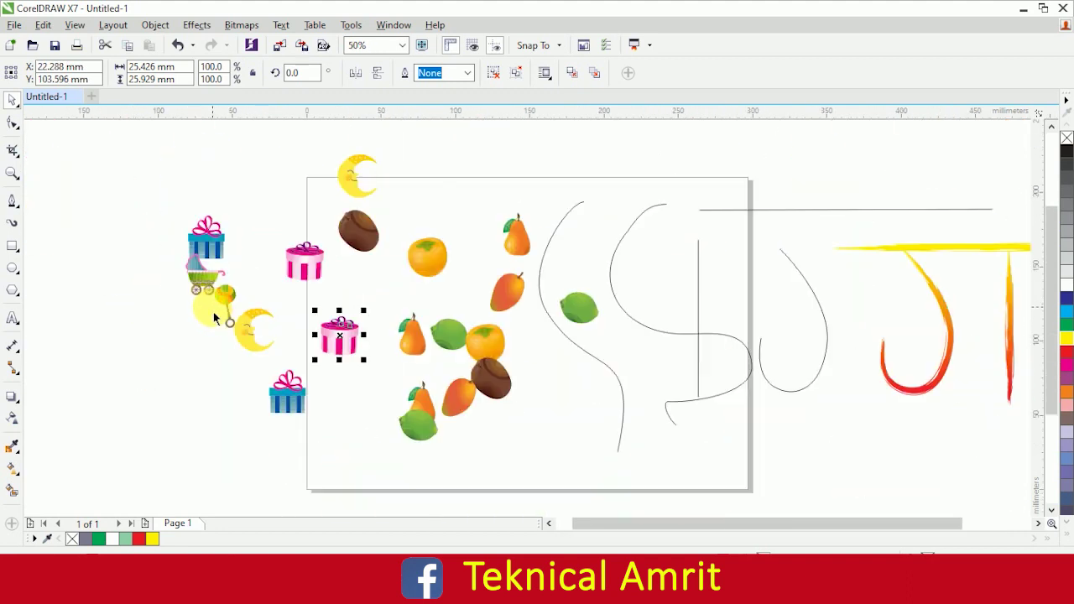
{"action": "scroll", "coordinate": [193, 285], "scroll_direction": "up", "scroll_amount": 1}
{"action": "left_click_drag", "start_coordinate": [237, 286], "coordinate": [102, 312]}
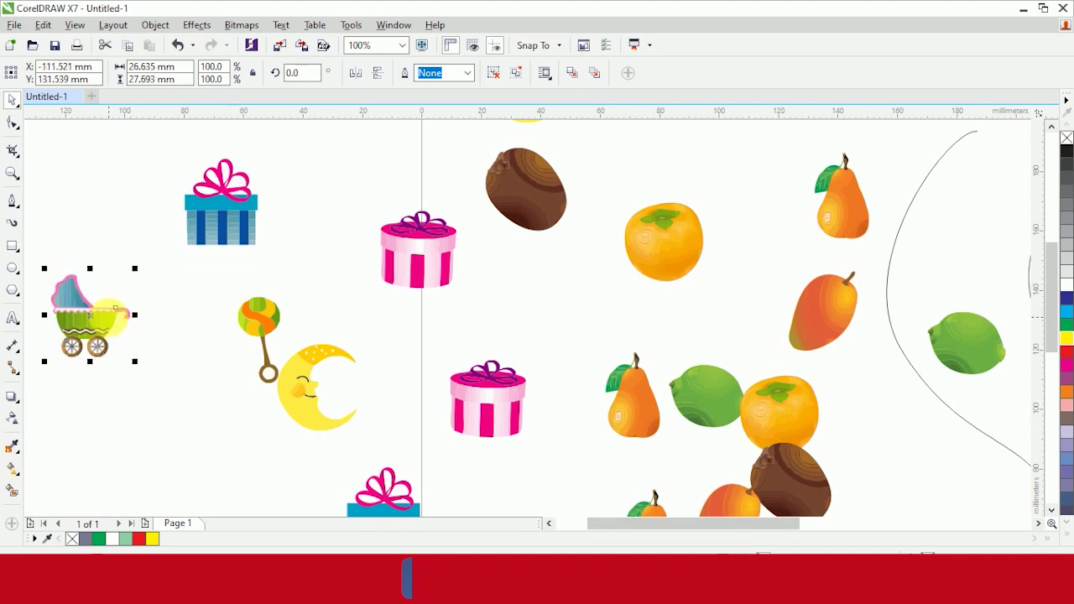
Draw an S-shaped Calligraphic Artistic Media stroke left of the page, 5.5 mm wide at a 45° angle.
{"action": "scroll", "coordinate": [335, 274], "scroll_direction": "down", "scroll_amount": 1}
{"action": "key", "text": "i"}
{"action": "left_click", "coordinate": [55, 73]}
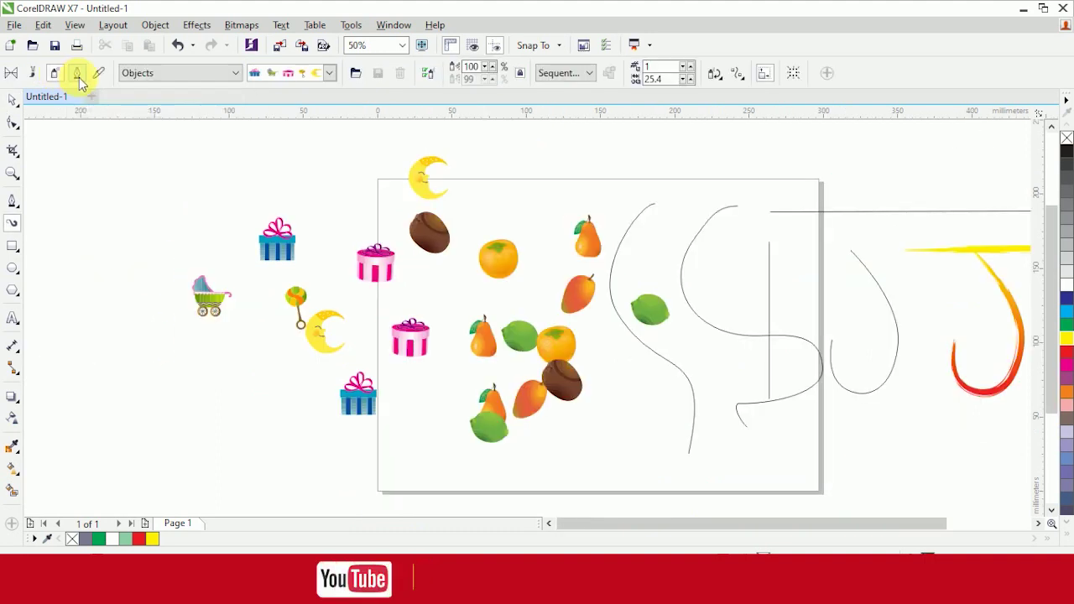
{"action": "left_click", "coordinate": [77, 75]}
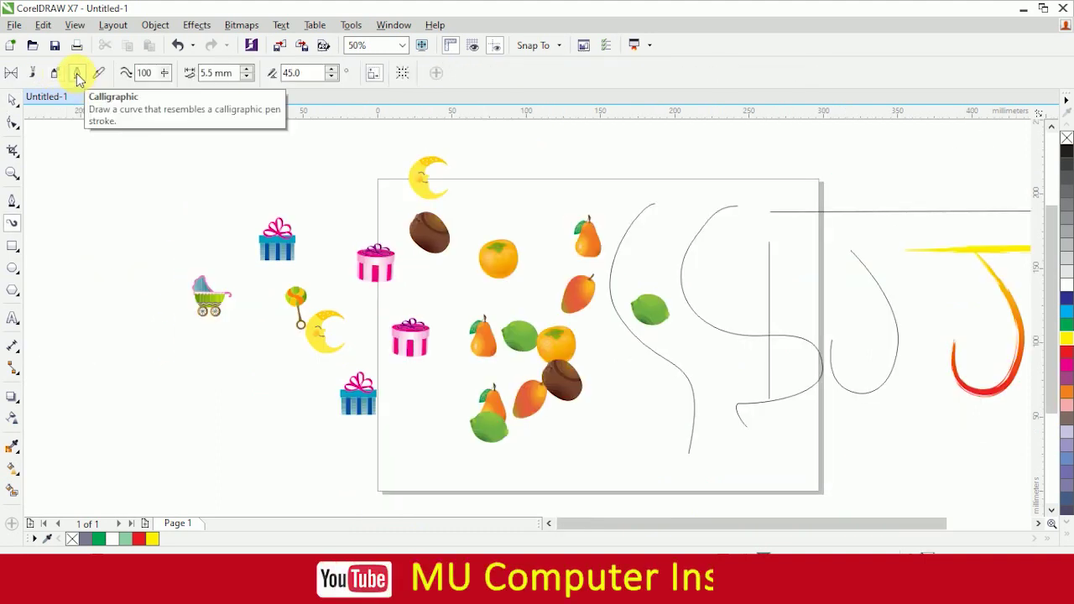
{"action": "left_click_drag", "start_coordinate": [115, 265], "coordinate": [222, 438]}
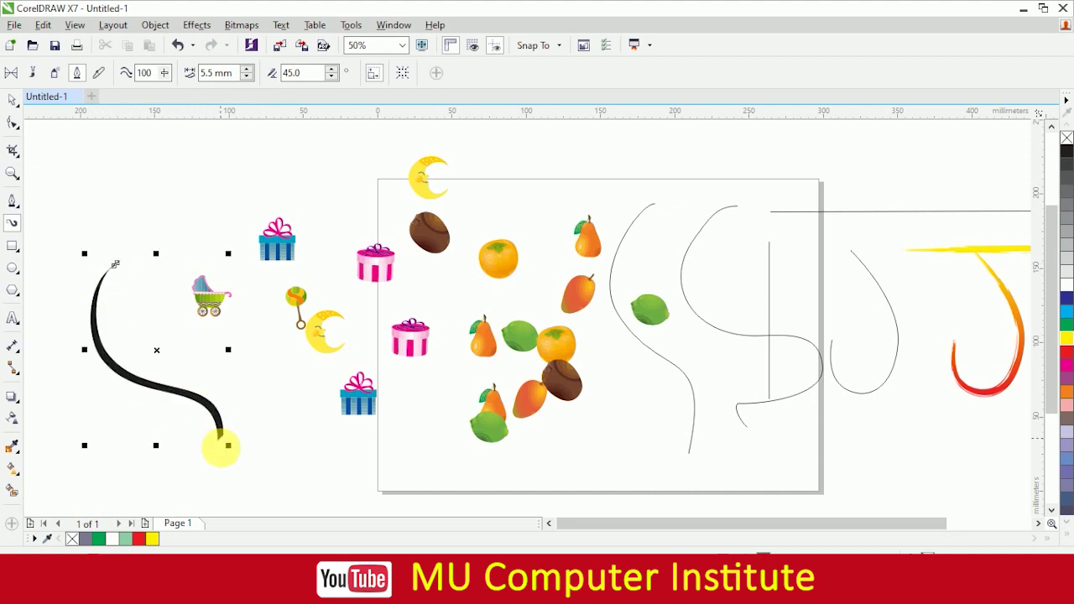
Draw two more wavy Calligraphic strokes above the blue gift box, 5.5 mm wide at a 45° angle.
{"action": "left_click", "coordinate": [14, 74]}
{"action": "left_click", "coordinate": [172, 74]}
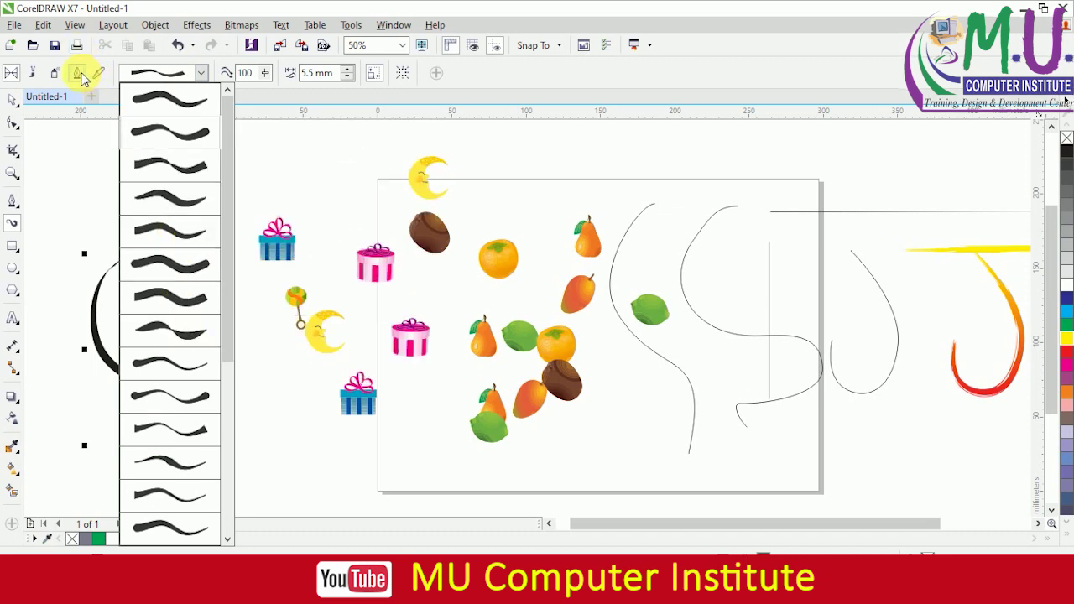
{"action": "left_click", "coordinate": [91, 74]}
{"action": "left_click", "coordinate": [76, 74]}
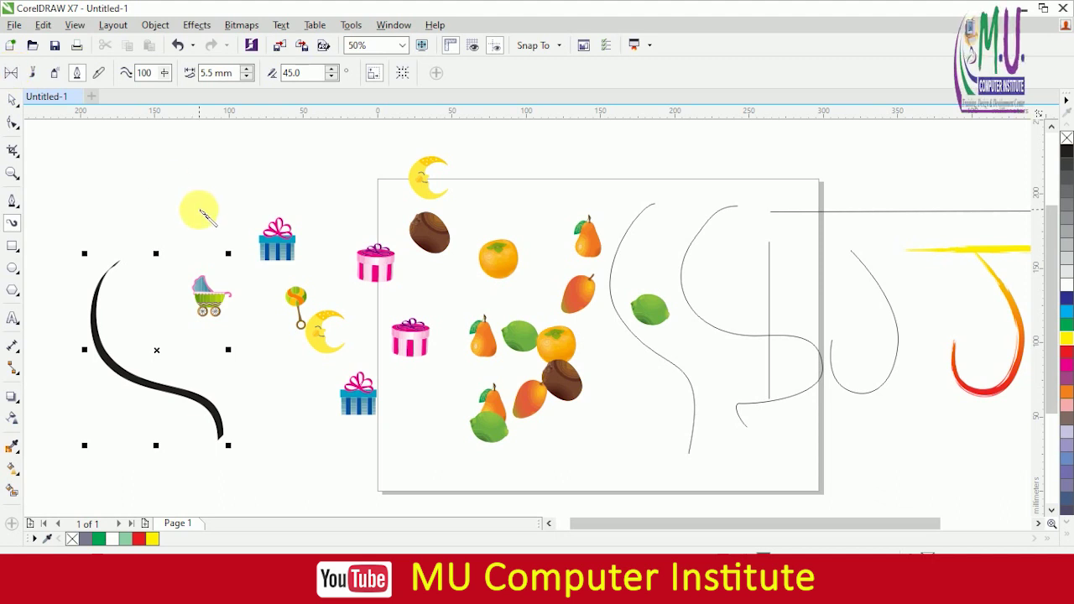
{"action": "left_click_drag", "start_coordinate": [90, 212], "coordinate": [256, 199]}
{"action": "mouse_move", "coordinate": [280, 143]}
{"action": "left_mouse_down"}
{"action": "mouse_move", "coordinate": [349, 167]}
{"action": "mouse_move", "coordinate": [375, 128]}
{"action": "left_mouse_up"}
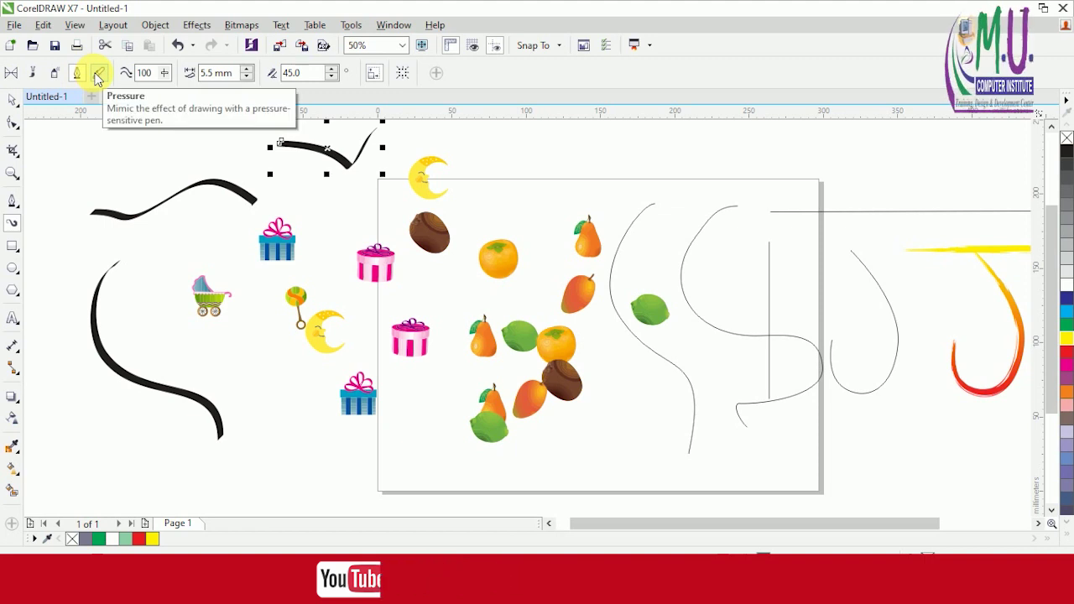
Draw two S-shaped 5.5 mm Pressure strokes, one starting at the rattle and one below the first calligraphic stroke.
{"action": "left_click", "coordinate": [98, 76]}
{"action": "left_click_drag", "start_coordinate": [294, 291], "coordinate": [311, 475]}
{"action": "scroll", "coordinate": [357, 244], "scroll_direction": "down", "scroll_amount": 1}
{"action": "scroll", "coordinate": [325, 271], "scroll_direction": "down", "scroll_amount": 1}
{"action": "scroll", "coordinate": [345, 278], "scroll_direction": "up", "scroll_amount": 2}
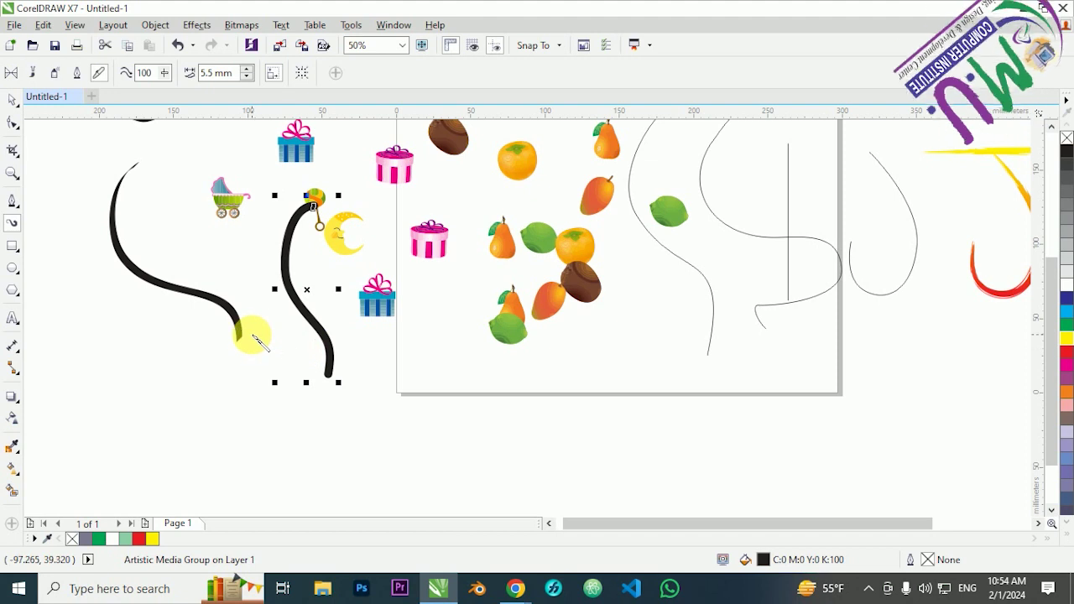
{"action": "left_click_drag", "start_coordinate": [115, 346], "coordinate": [231, 474]}
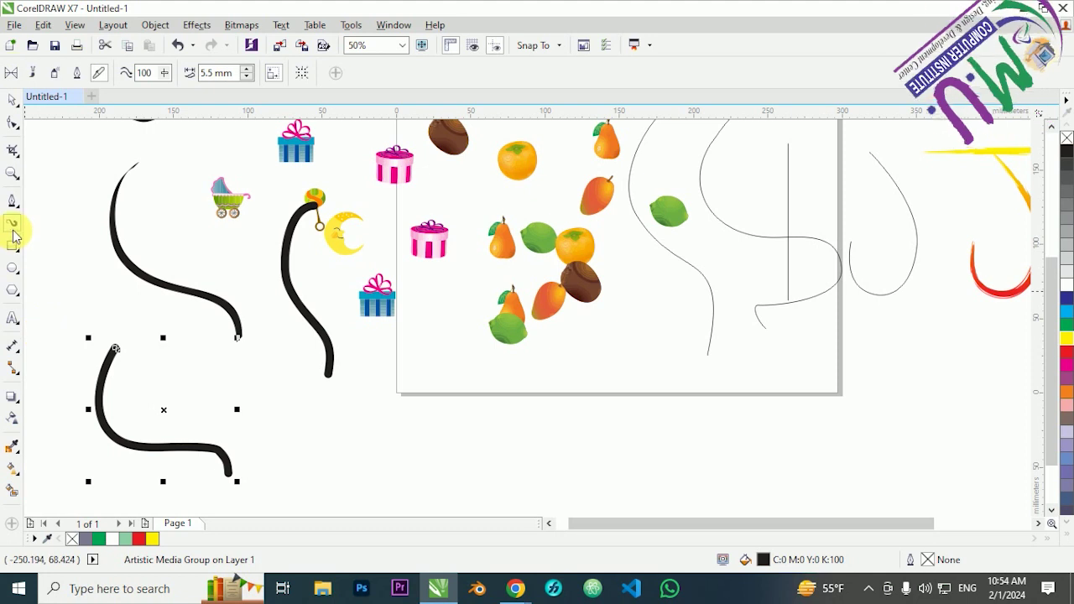
{"action": "left_click", "coordinate": [12, 73]}
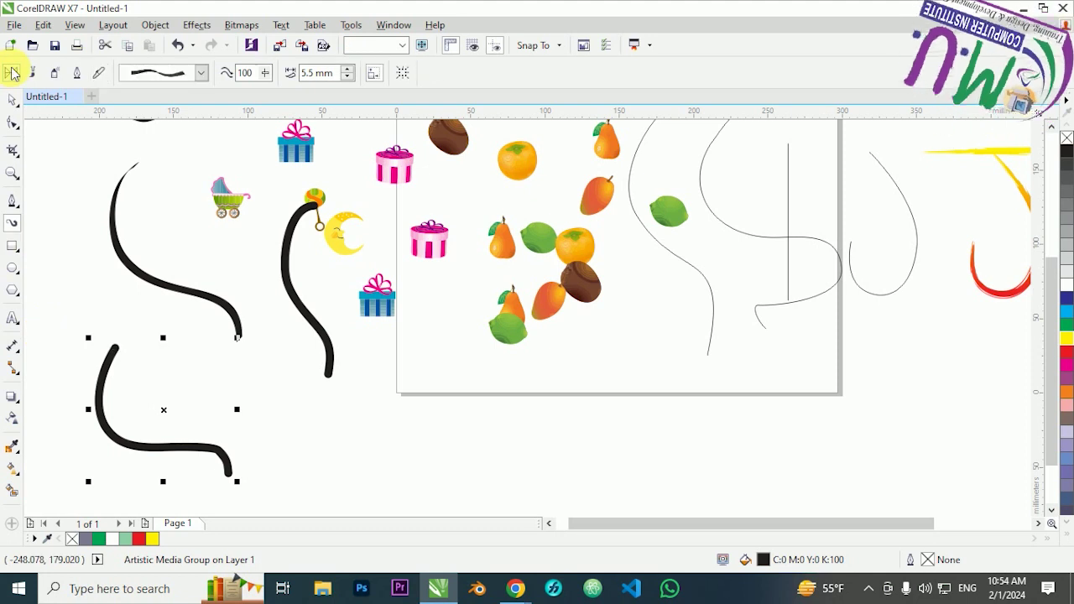
{"action": "left_click", "coordinate": [53, 73]}
{"action": "scroll", "coordinate": [254, 379], "scroll_direction": "down", "scroll_amount": 1}
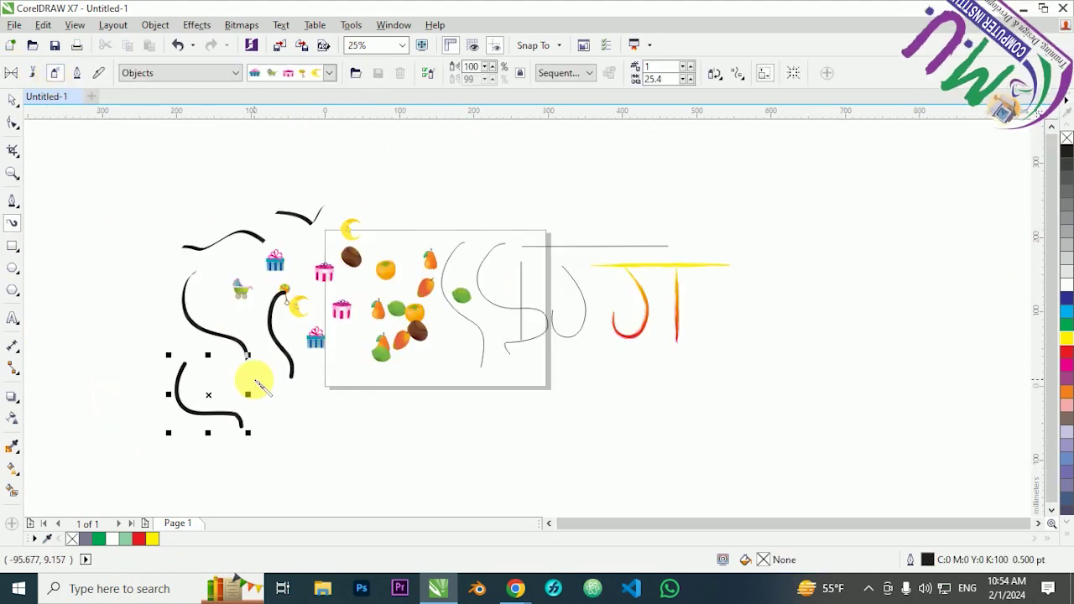
{"action": "left_click", "coordinate": [13, 99]}
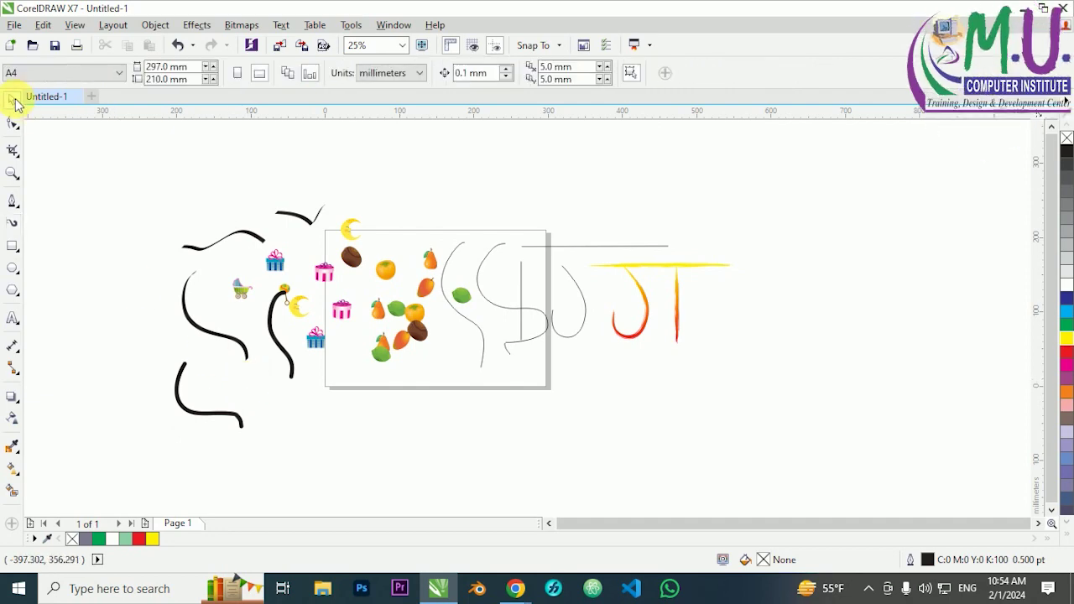